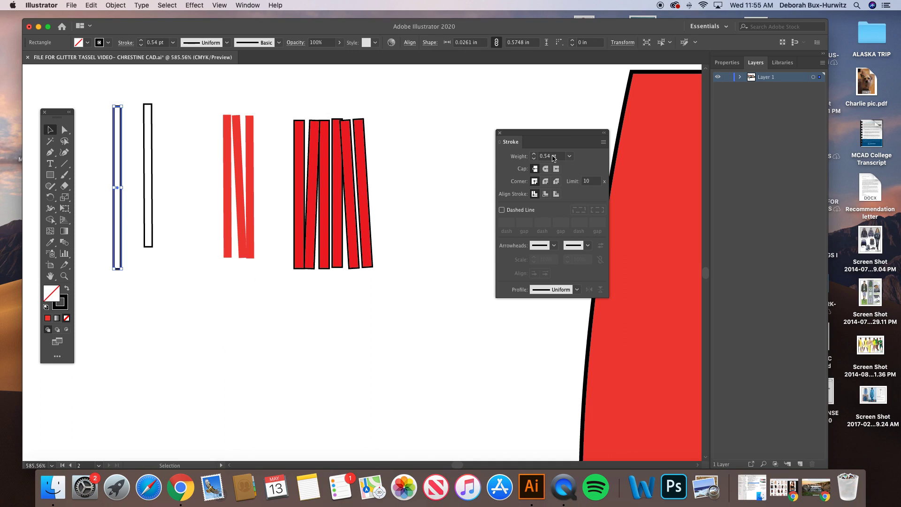
- Set the narrow outlined tassel rectangle's stroke weight to 0.35 pt
text(0.35)
key(Return)
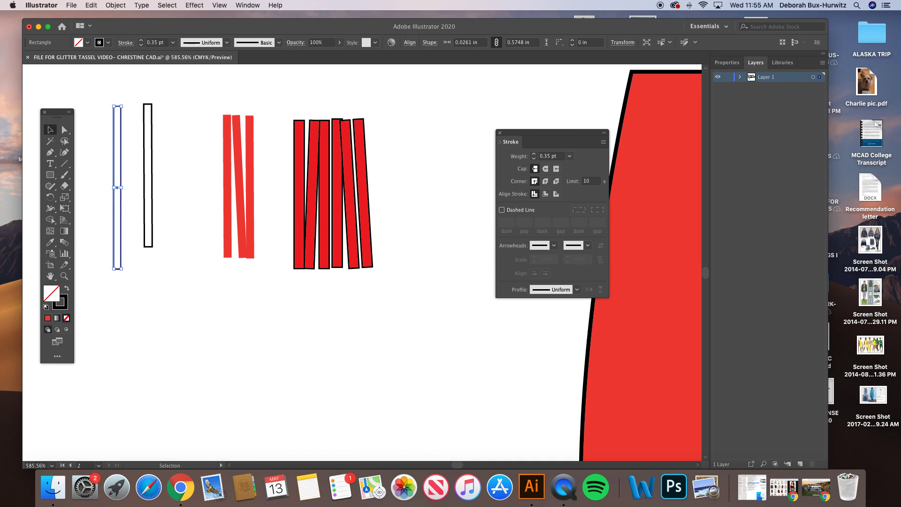
key(Return)
click(439, 330)
click(569, 155)
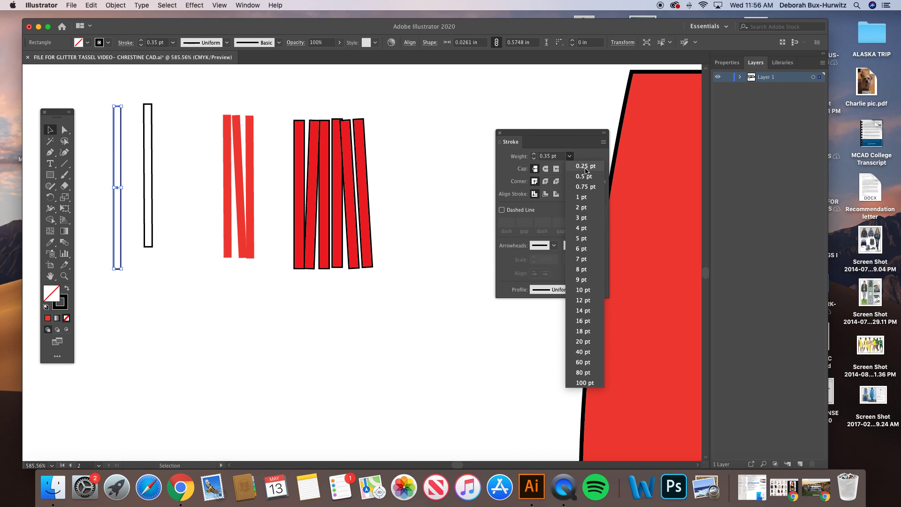
- Place the tassel rectangle below the sample clusters and give it the skirt's red fill with the Eyedropper
click(197, 130)
click(180, 106)
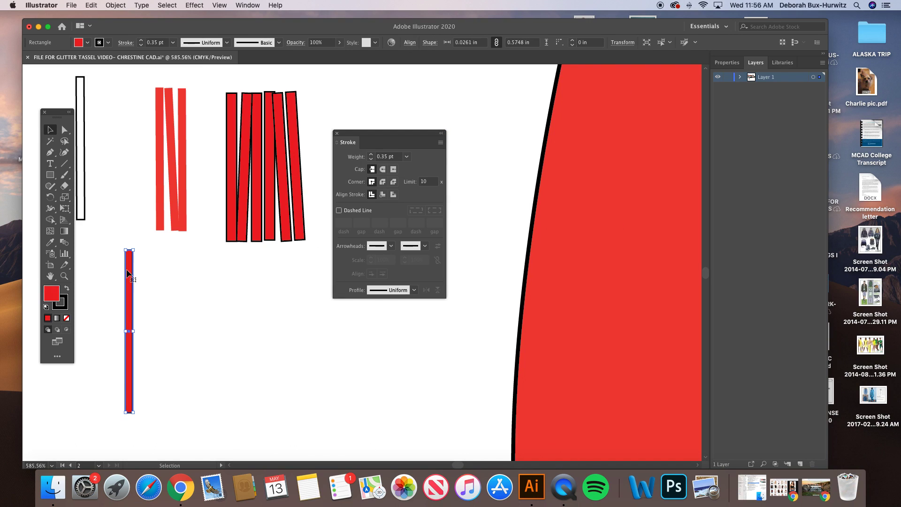
key(i)
click(573, 198)
click(575, 195)
- Set the red tassel strip's stroke weight to 0.35 pt and deselect it
click(407, 156)
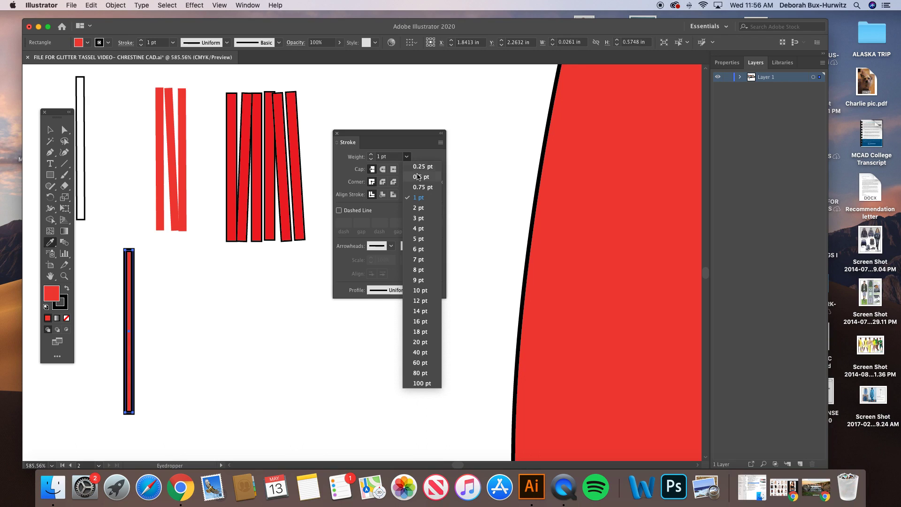
click(419, 177)
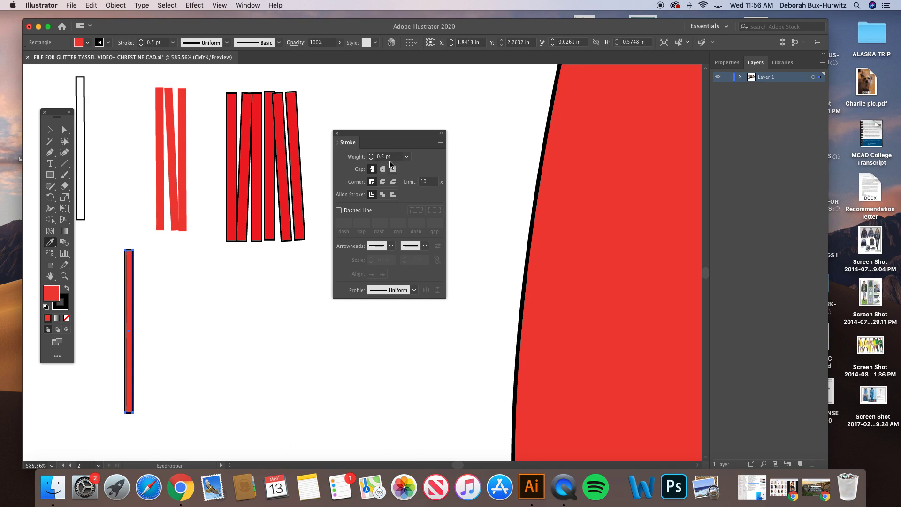
click(370, 156)
key(BackSpace)
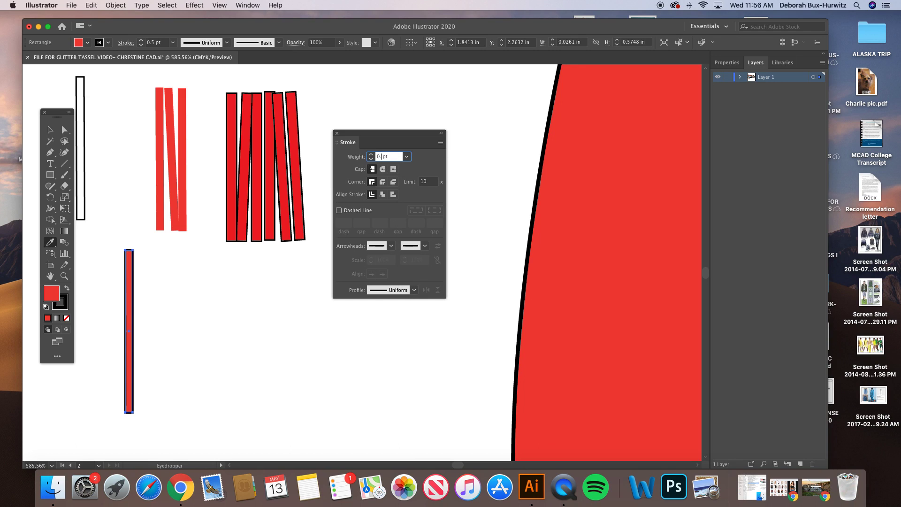
click(459, 207)
key(super+z)
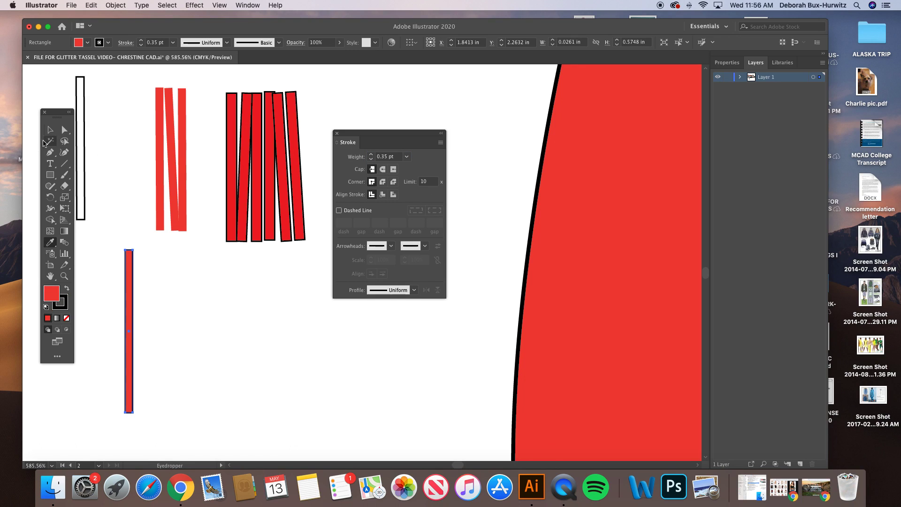
click(65, 129)
click(133, 129)
drag(375, 145, 375, 116)
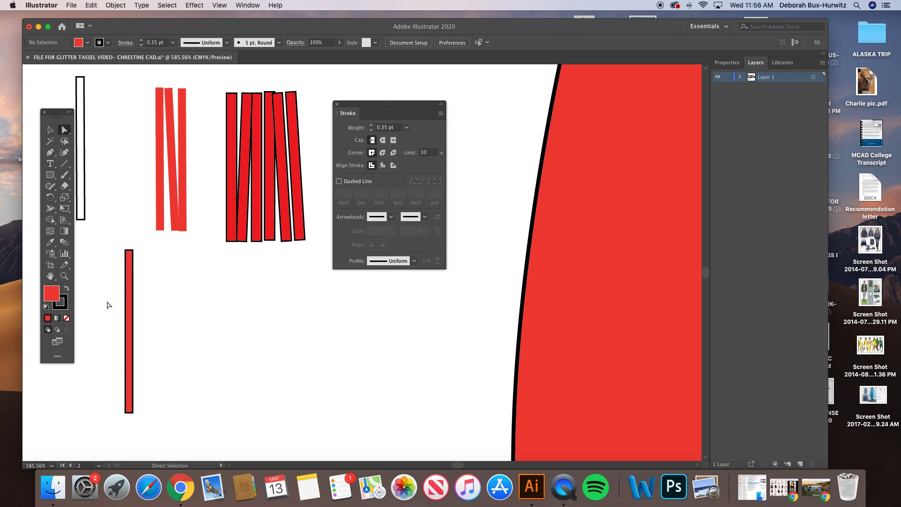
- Move the red tassel strip into the open space beneath the sample clusters and clear the Stroke settings away from the work area
click(131, 291)
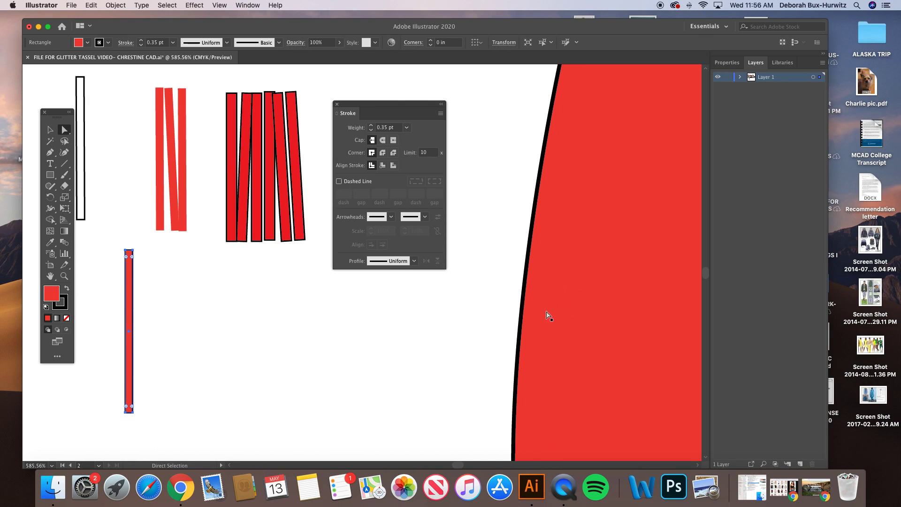
key(v)
click(191, 304)
drag(133, 283, 192, 300)
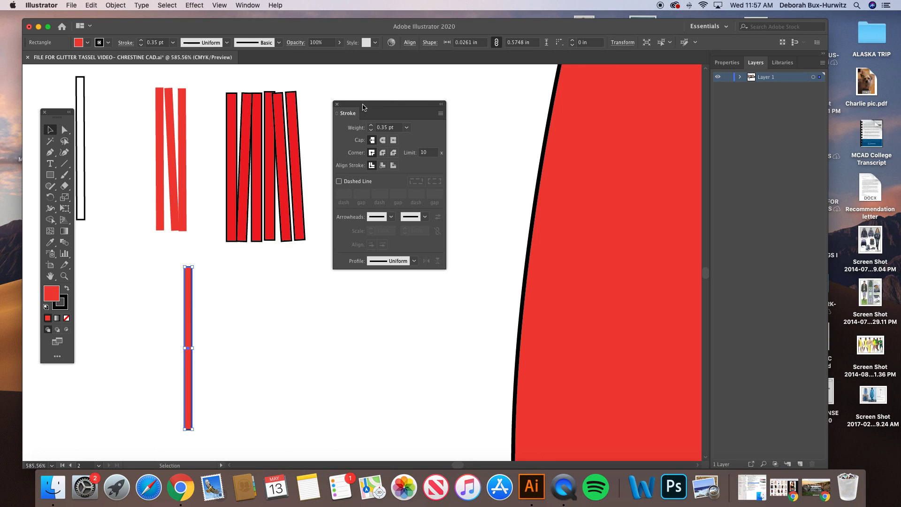
drag(362, 107, 461, 108)
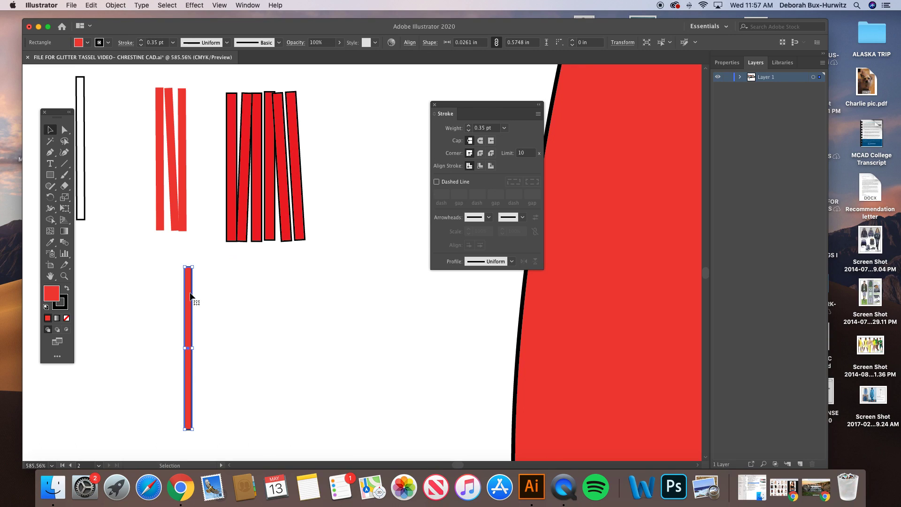
- Duplicate the red strip, place the copy right beside the original and tilt it slightly
key(super+d)
drag(365, 213, 201, 298)
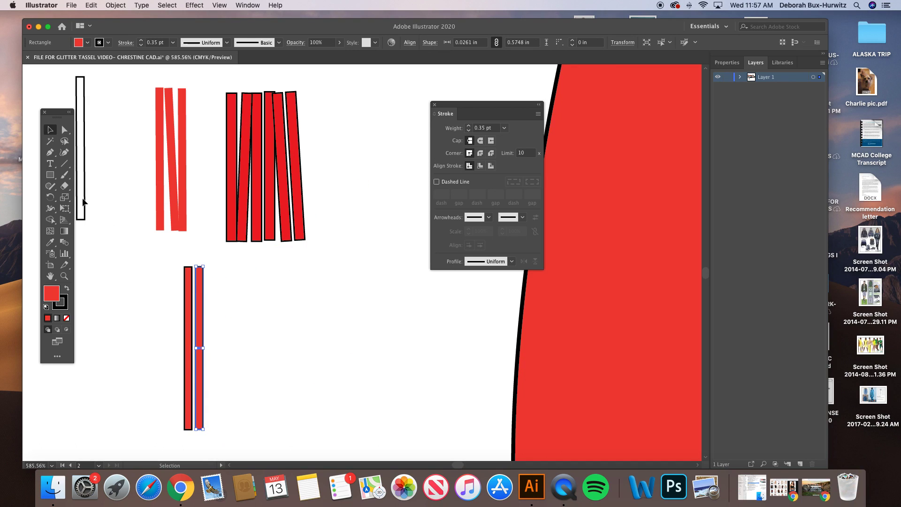
drag(204, 262, 198, 263)
click(234, 285)
- Copy the tilted strip and place the pasted copy as a third strip beside the pair
click(201, 301)
key(super+c)
key(super+v)
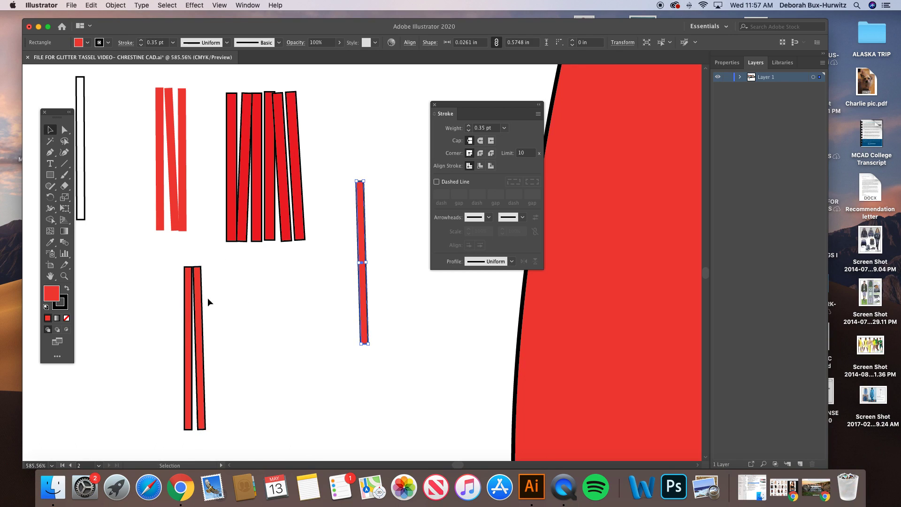
drag(359, 215, 210, 292)
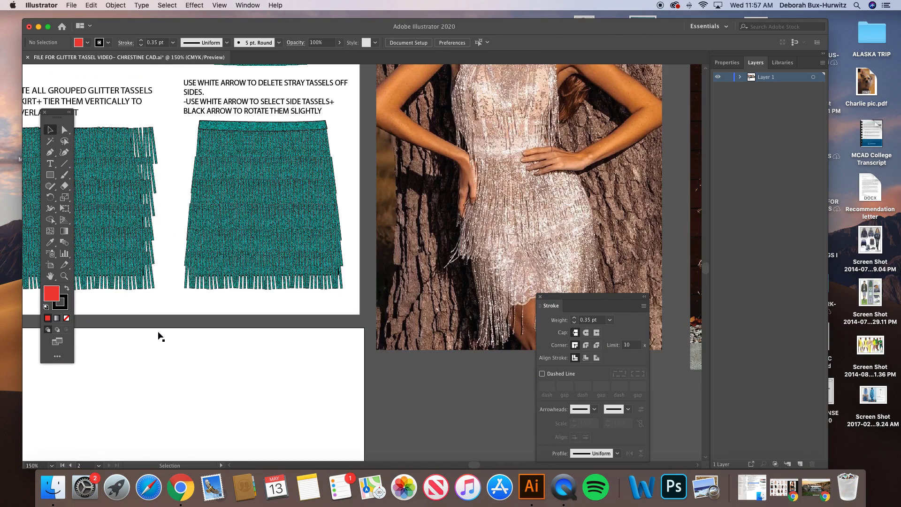
- Add further straight and slightly tilted copies beside the three strips to build a six-strip tassel cluster
scroll(160, 335, down, 5)
scroll(160, 335, left, 5)
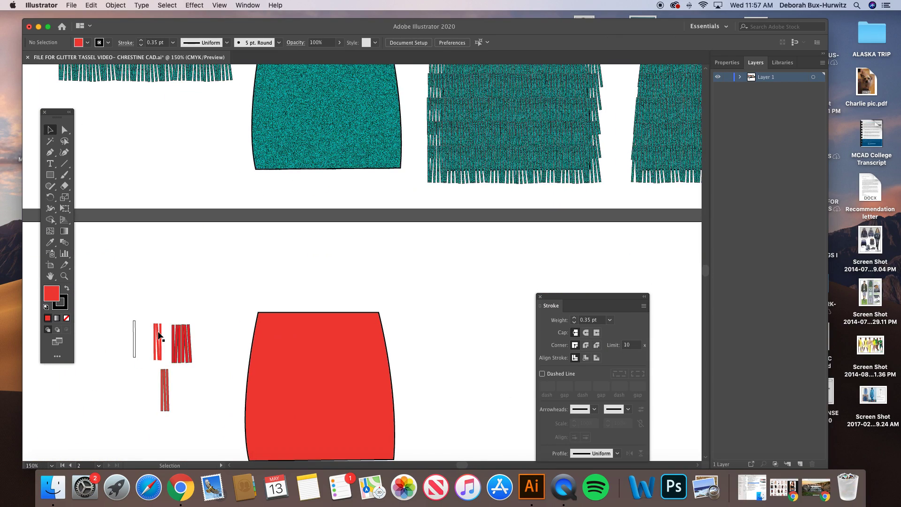
click(65, 276)
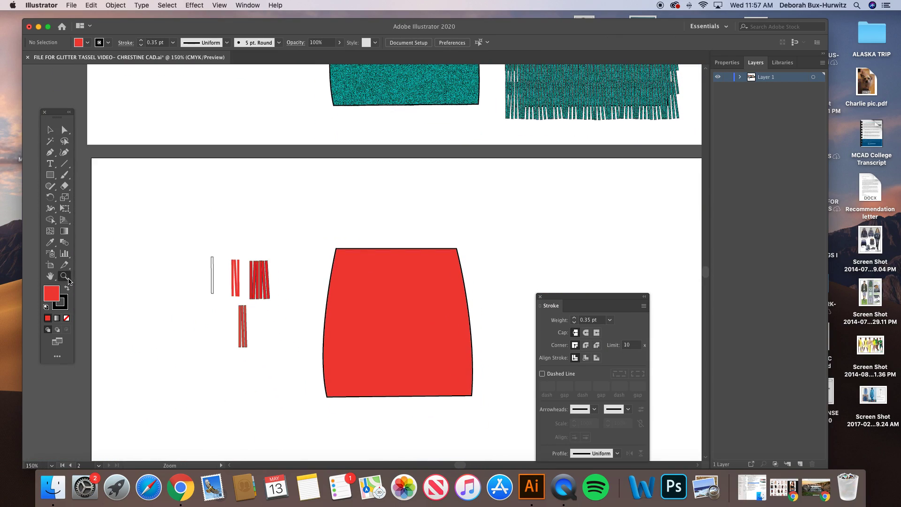
drag(232, 257, 344, 399)
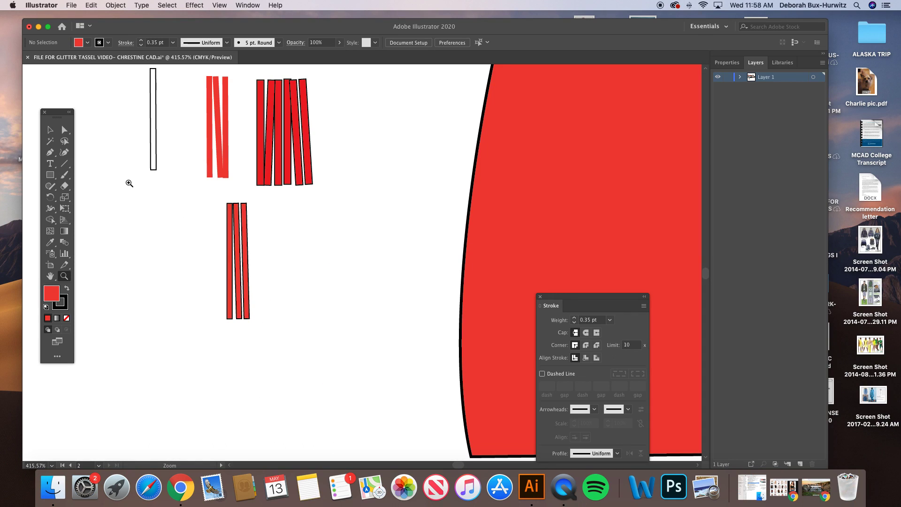
drag(193, 185, 395, 365)
scroll(346, 297, up, 5)
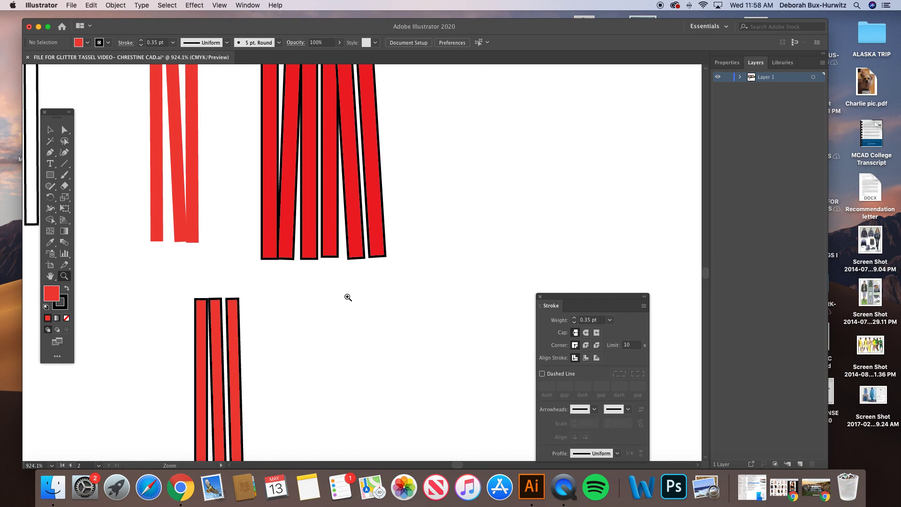
key(v)
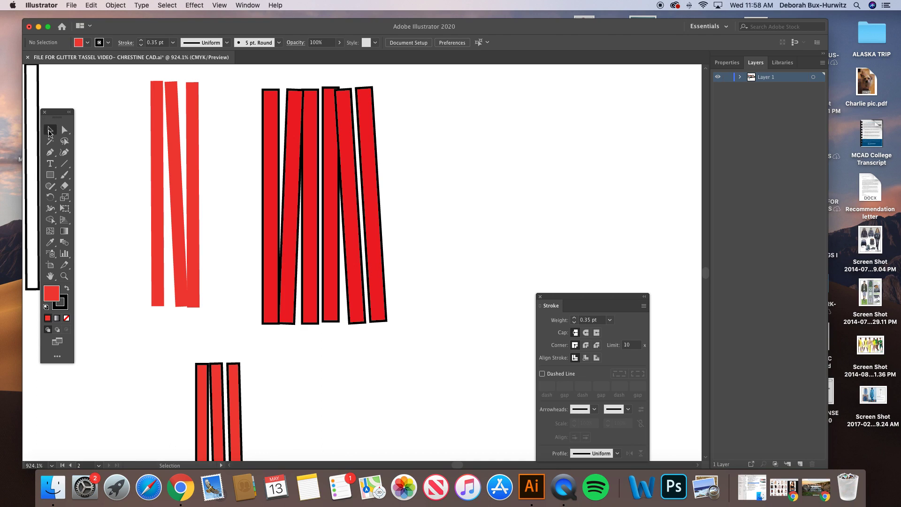
scroll(291, 357, down, 5)
scroll(290, 357, down, 3)
click(219, 191)
drag(218, 134, 228, 139)
click(217, 171)
drag(217, 172, 266, 175)
click(254, 156)
click(213, 152)
click(281, 169)
click(291, 180)
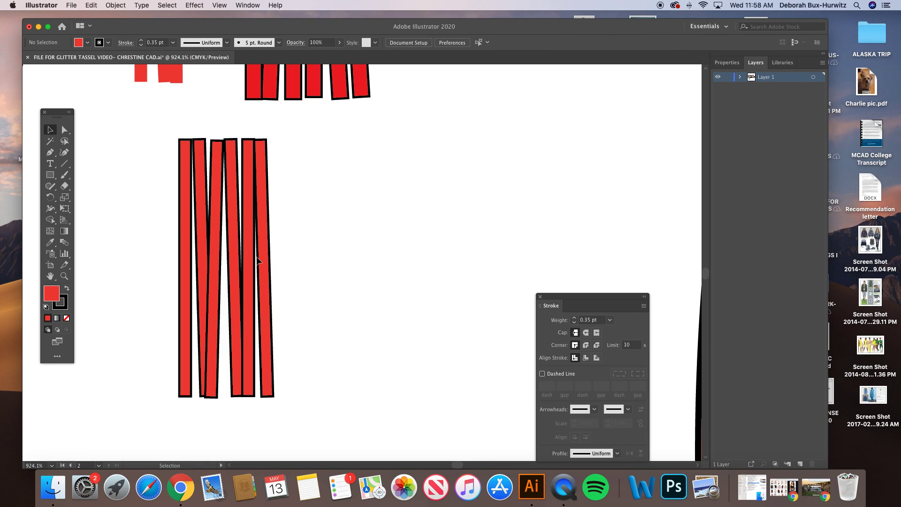
- Widen the tassel cluster with additional straight and tilted strip copies at its ends
click(260, 190)
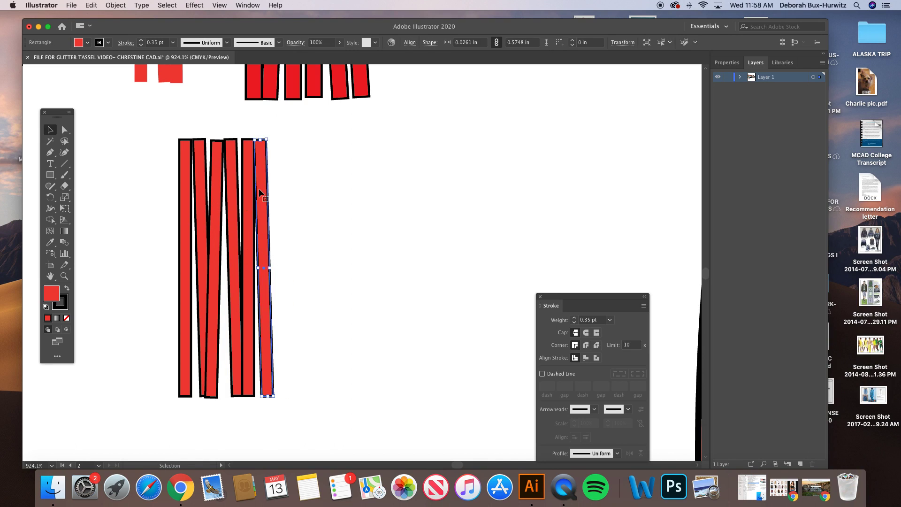
click(230, 183)
drag(186, 188, 277, 188)
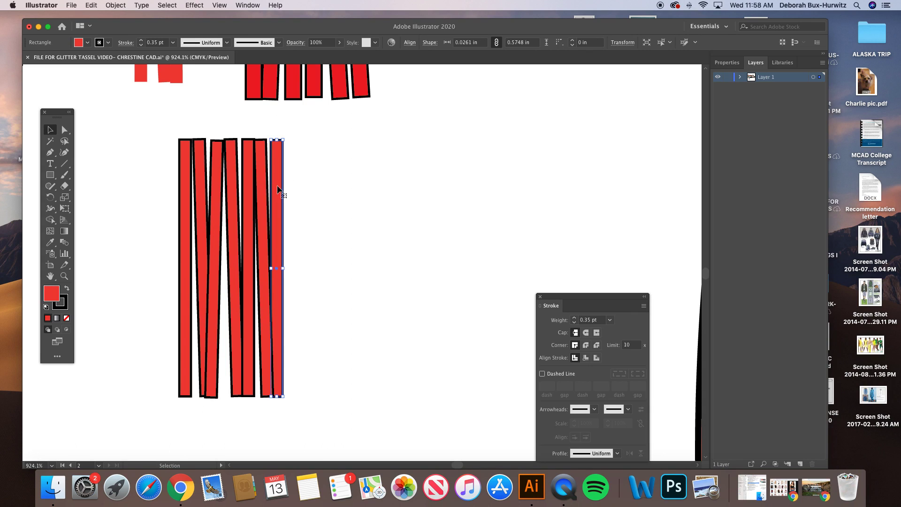
click(312, 191)
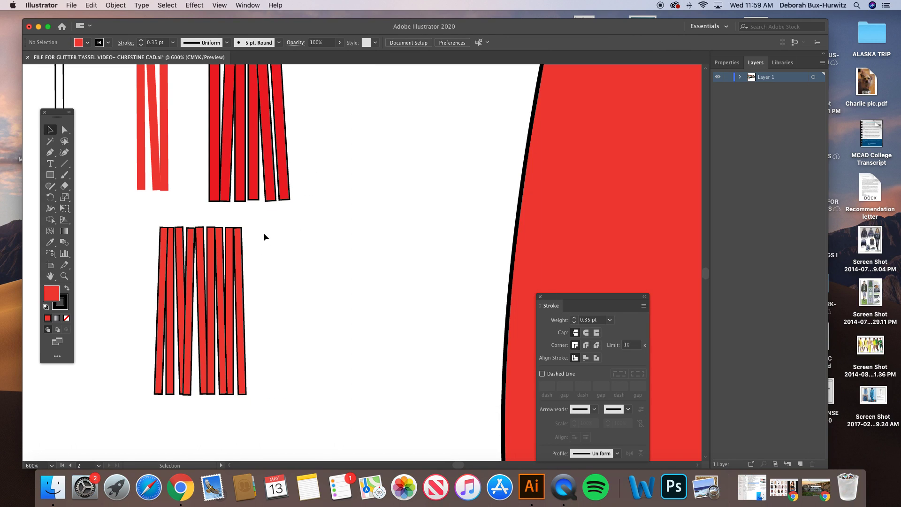
- Review the new tassel cluster beside the samples and the reference artboard above it
key(super+minus)
scroll(249, 197, right, 2)
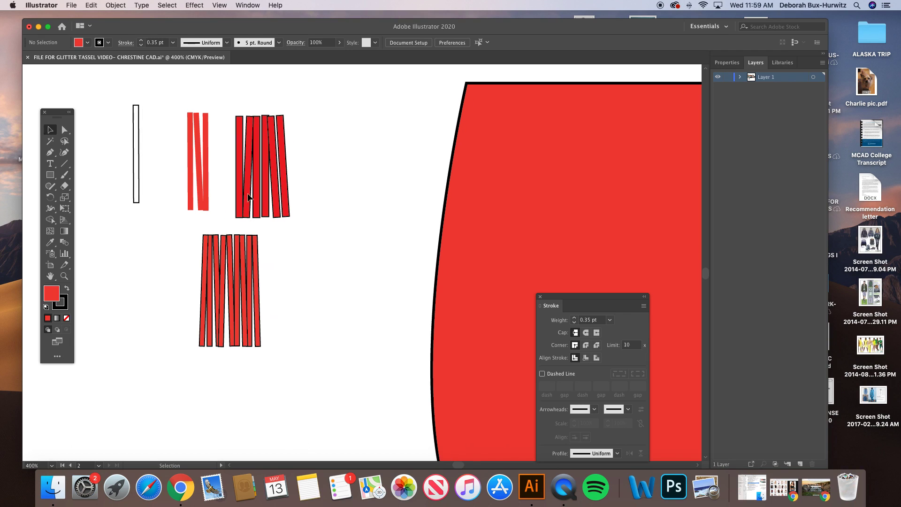
scroll(305, 232, up, 2)
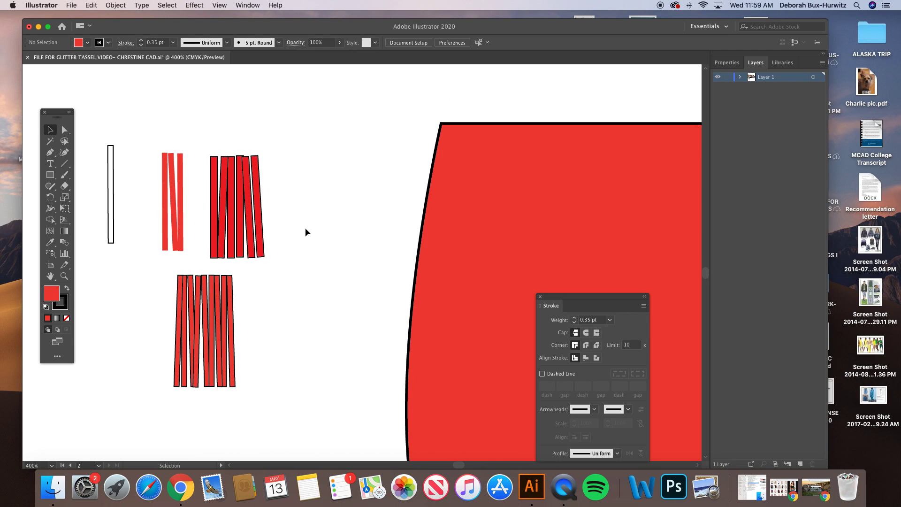
key(super+minus)
key(super+minus)
key(super+minus)
key(super+minus)
key(super+minus)
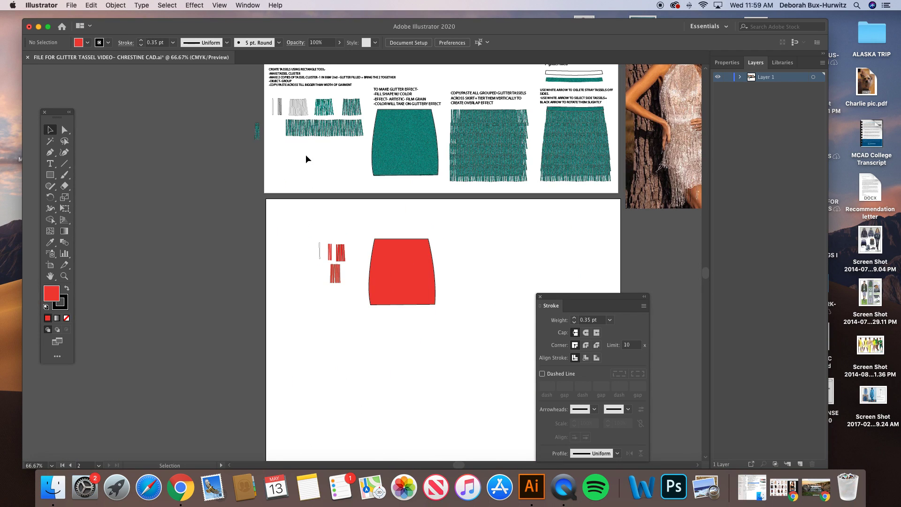
scroll(306, 159, up, 5)
- Select the finished tassel row in the solid-colours section and examine how its cluster repeats along the path
click(64, 275)
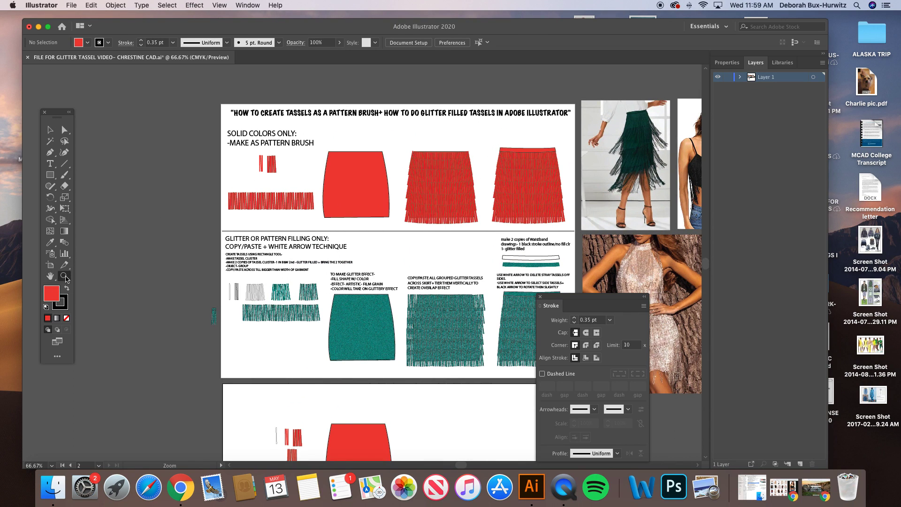
drag(291, 193, 328, 192)
click(55, 133)
click(205, 218)
click(204, 218)
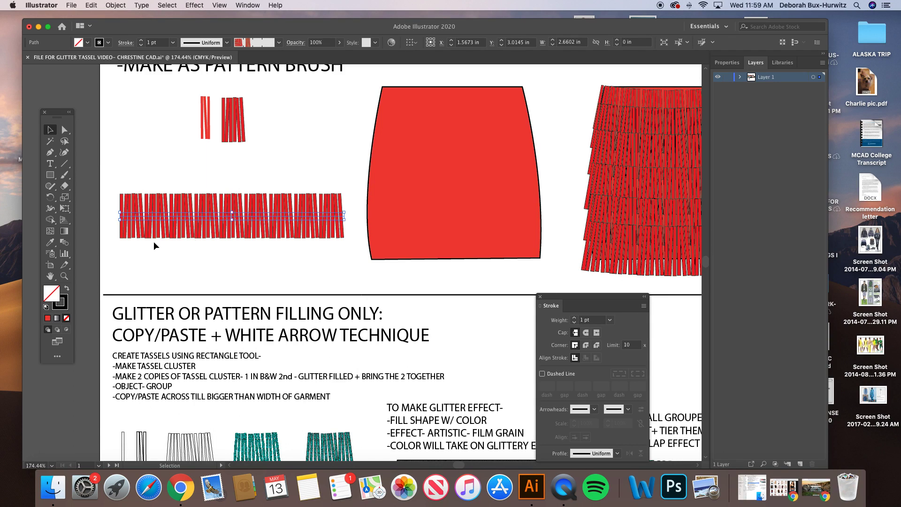
click(64, 275)
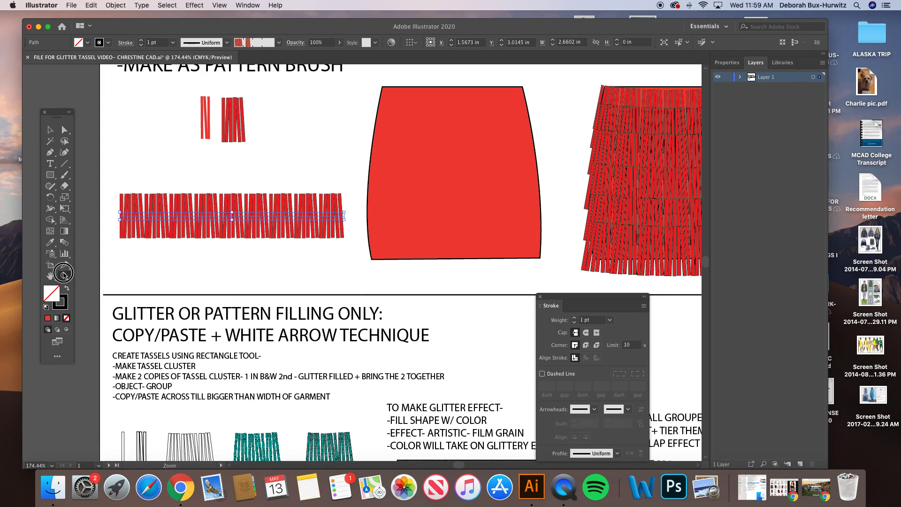
drag(104, 187, 462, 314)
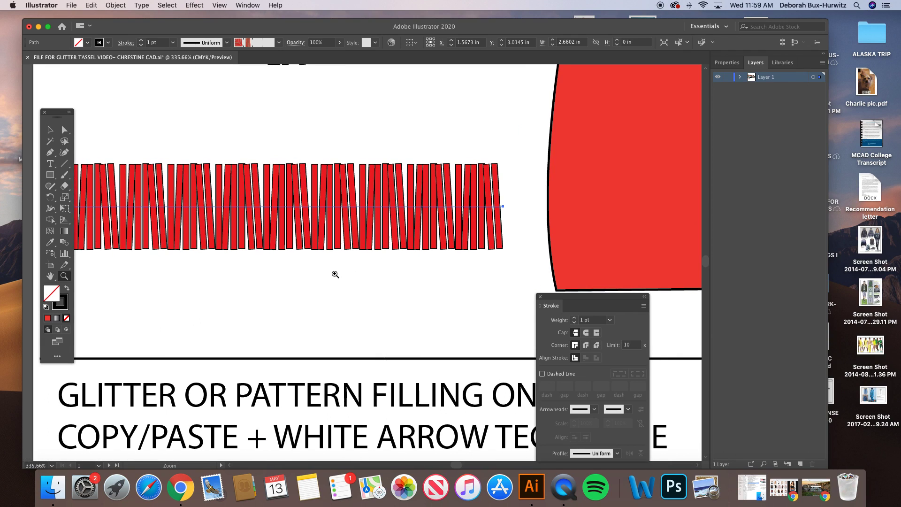
key(v)
drag(47, 115, 30, 114)
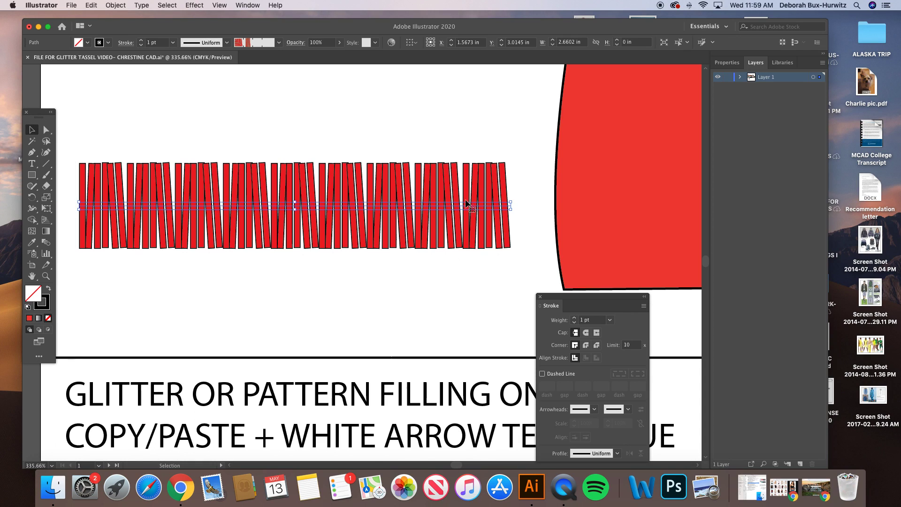
scroll(332, 156, up, 5)
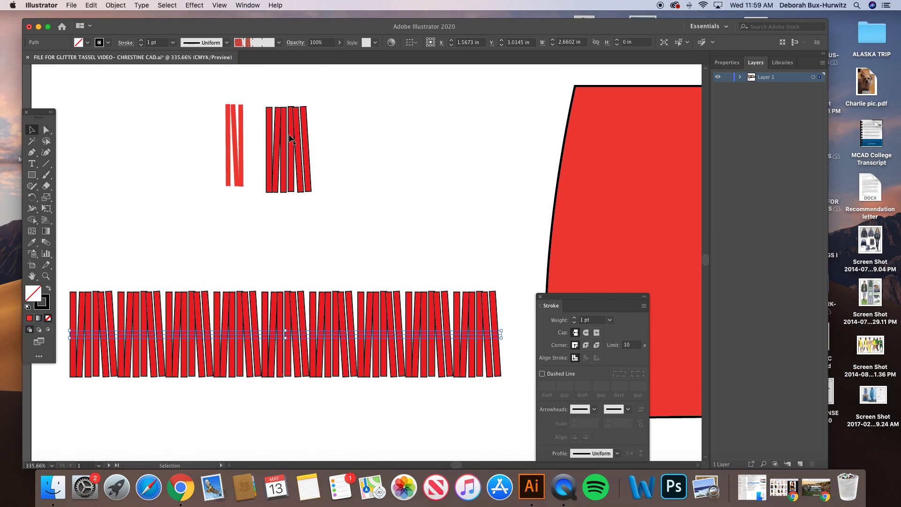
scroll(303, 233, down, 5)
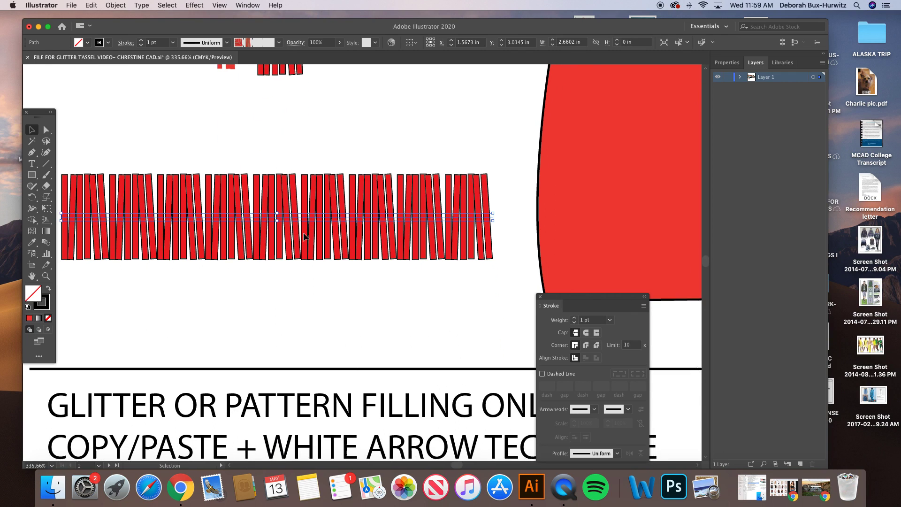
scroll(303, 232, left, 2)
- Create a pattern brush from the seven-strip tassel cluster using the Approximate path fit option
key(super+0)
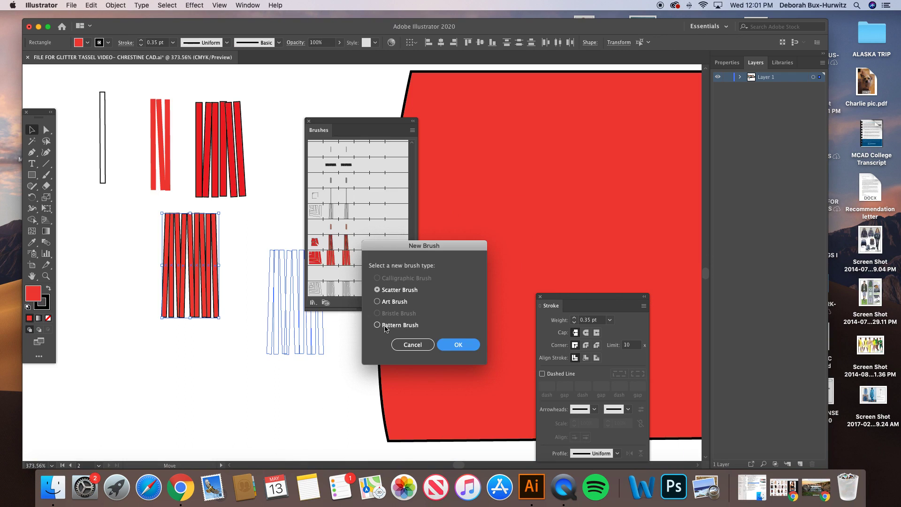
click(385, 327)
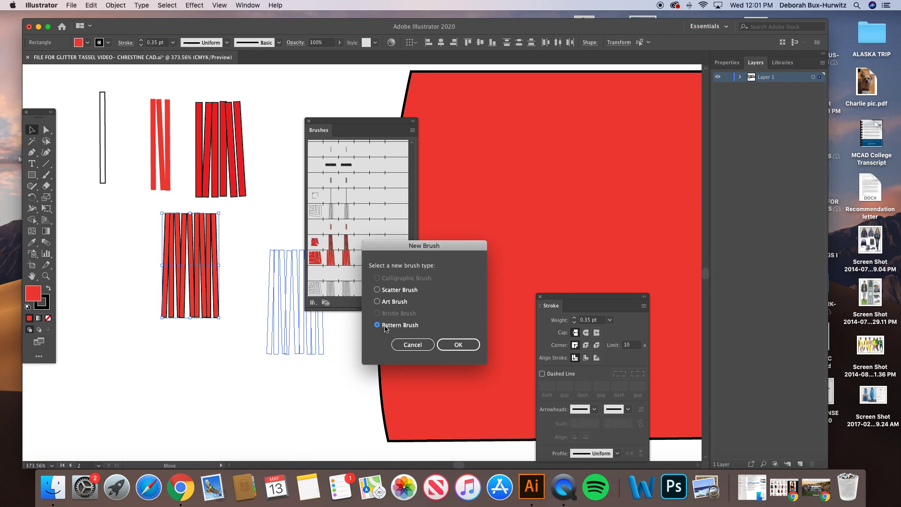
click(458, 345)
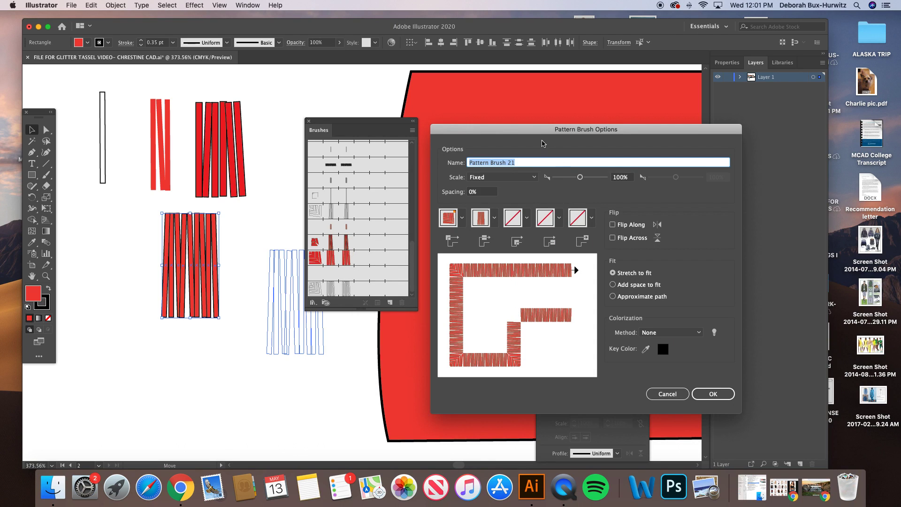
mouse_move(515, 132)
mouse_down()
mouse_move(412, 128)
mouse_move(434, 147)
mouse_up()
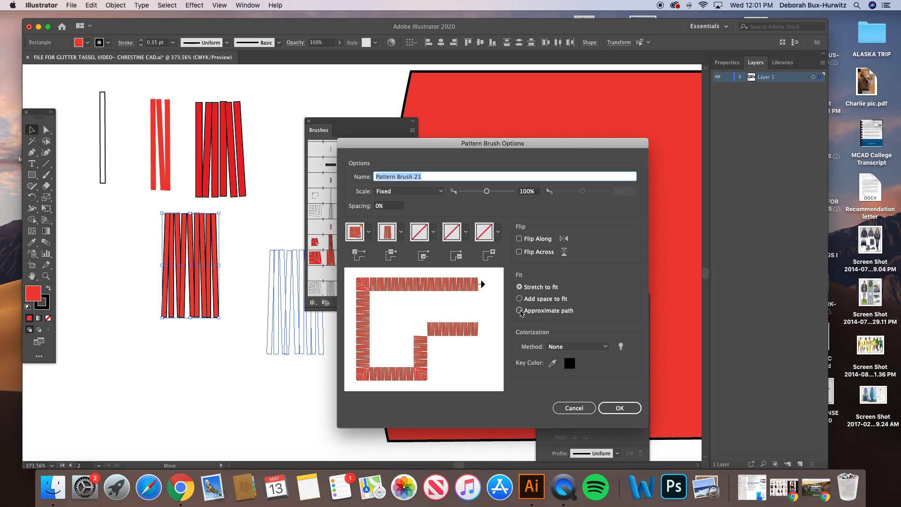
click(520, 311)
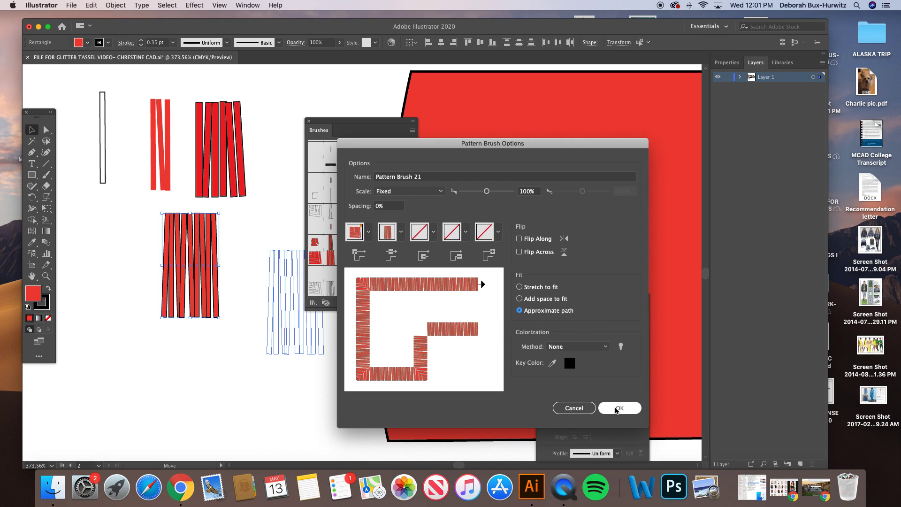
click(617, 407)
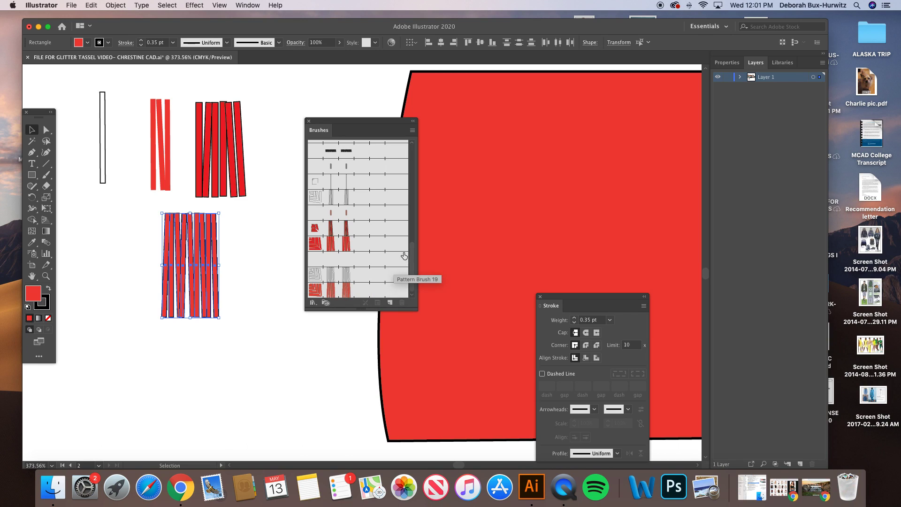
- Draw a straight horizontal path about 2.6 in long below the tassel samples and apply the new tassel pattern brush to it
mouse_move(412, 252)
mouse_down()
mouse_move(413, 202)
mouse_move(410, 303)
mouse_up()
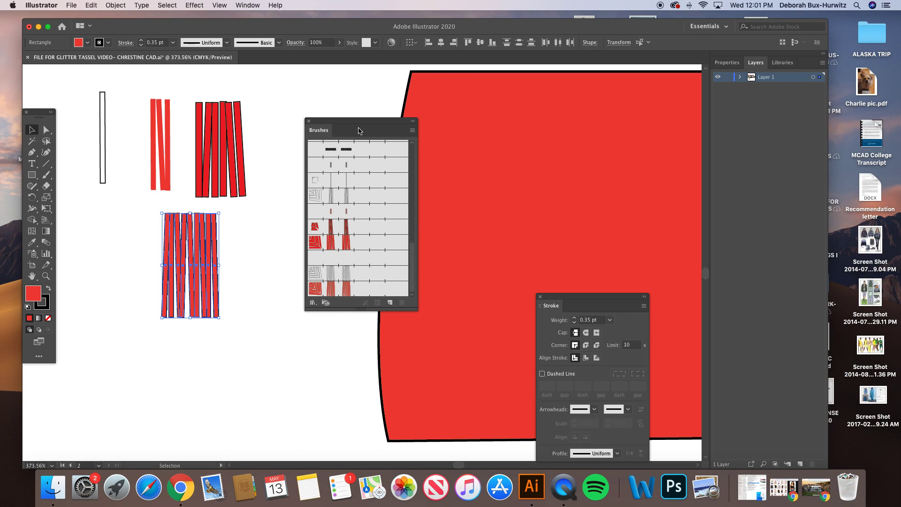
drag(355, 121, 419, 79)
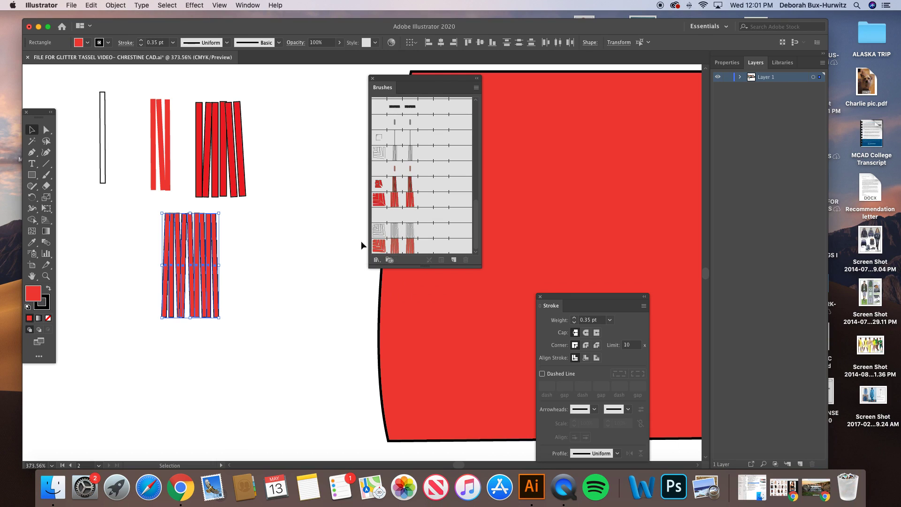
key(a)
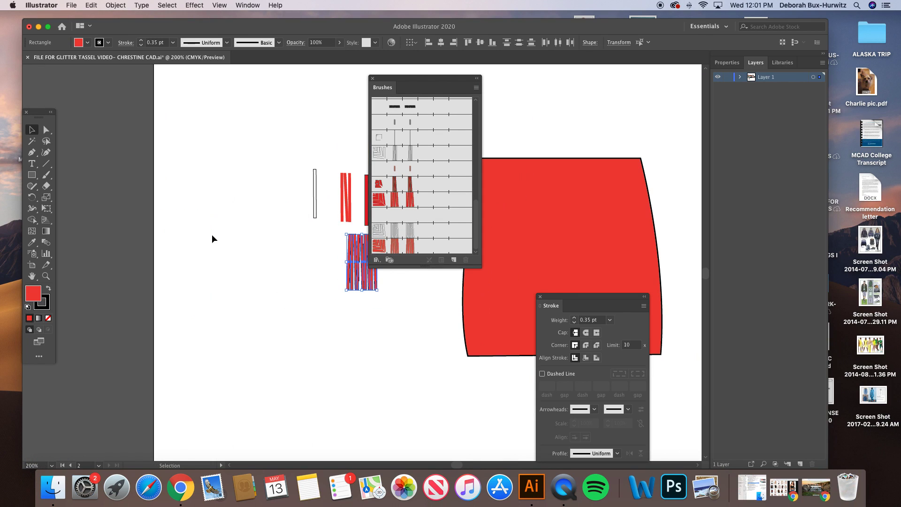
scroll(212, 235, right, 5)
scroll(212, 234, down, 5)
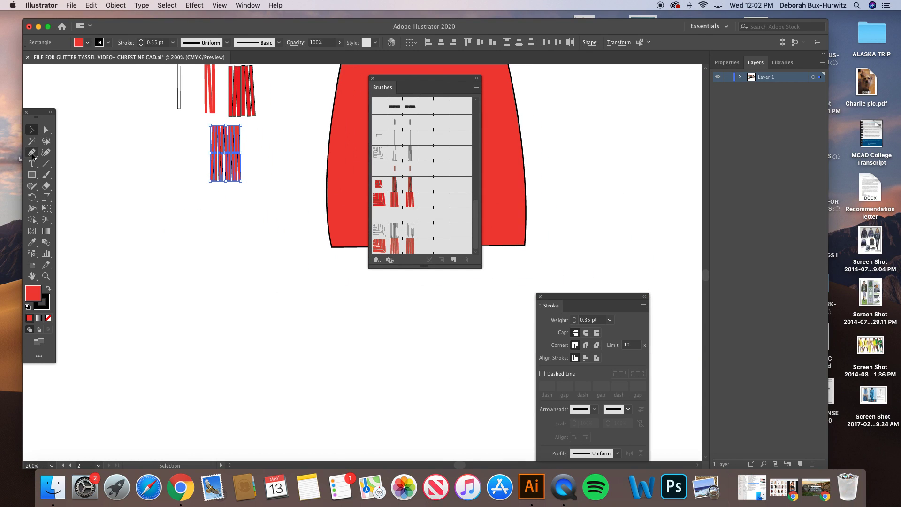
click(125, 130)
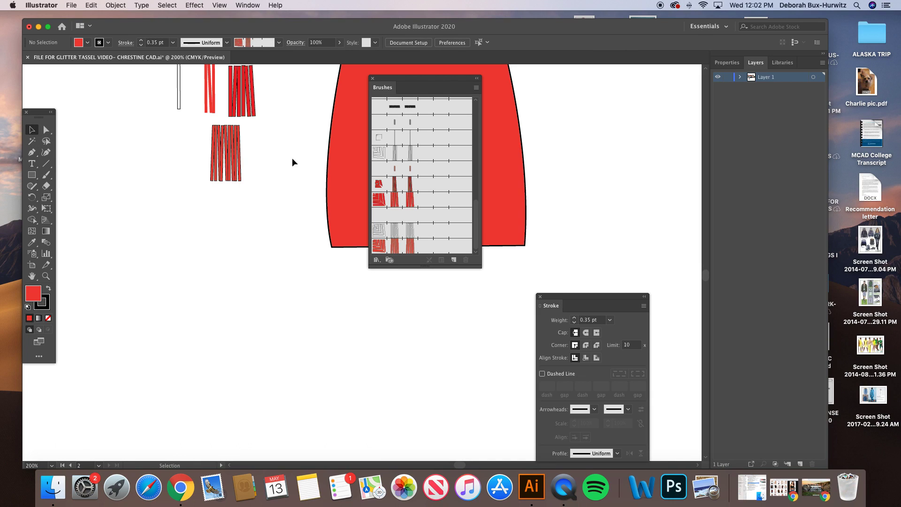
click(32, 152)
click(72, 279)
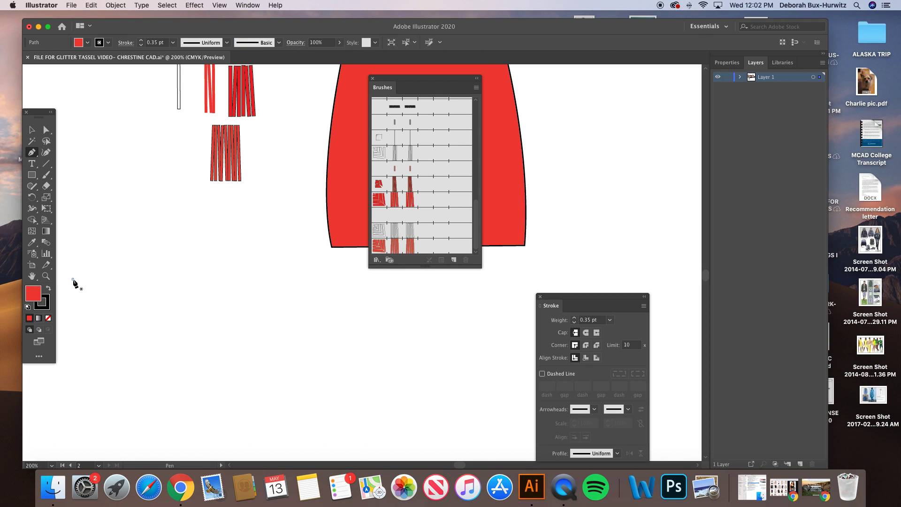
shift+click(327, 279)
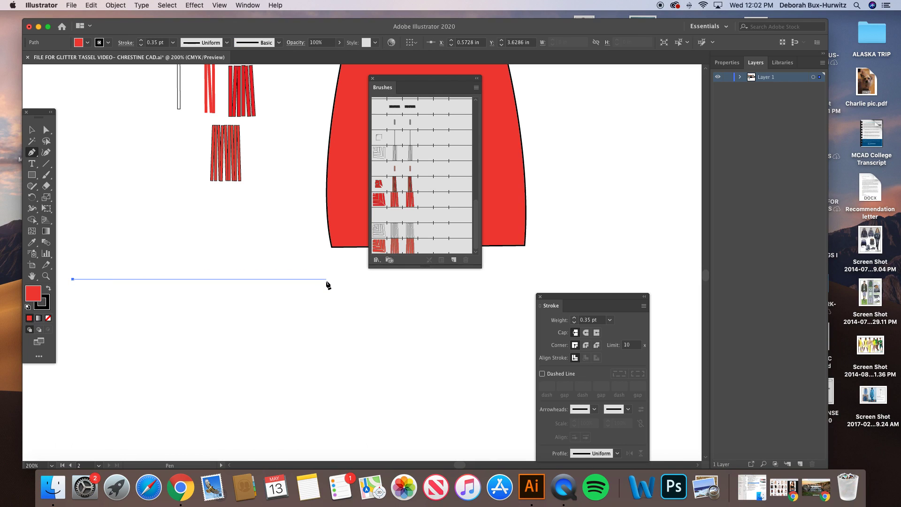
click(31, 132)
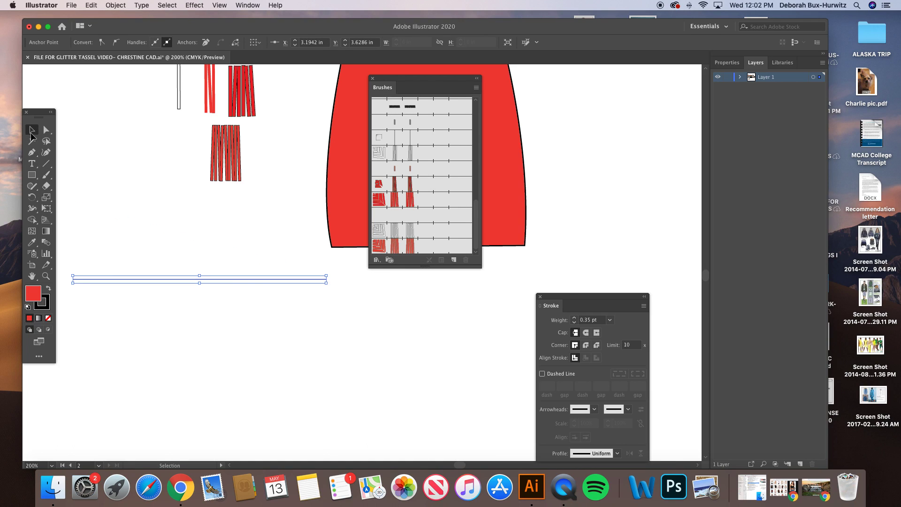
click(410, 248)
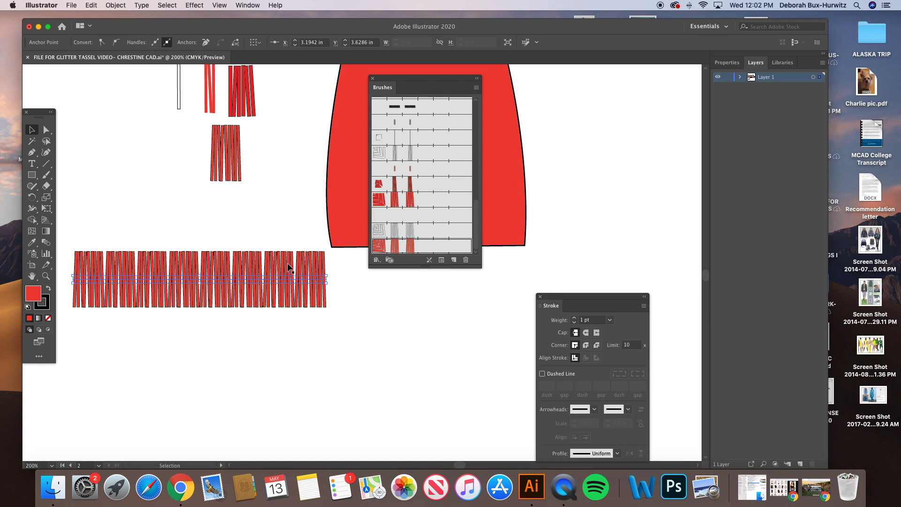
- Draw a wavy freehand path about 4.1 in wide with the Pencil tool below the straight row and apply the tassel brush to it
click(228, 227)
click(32, 186)
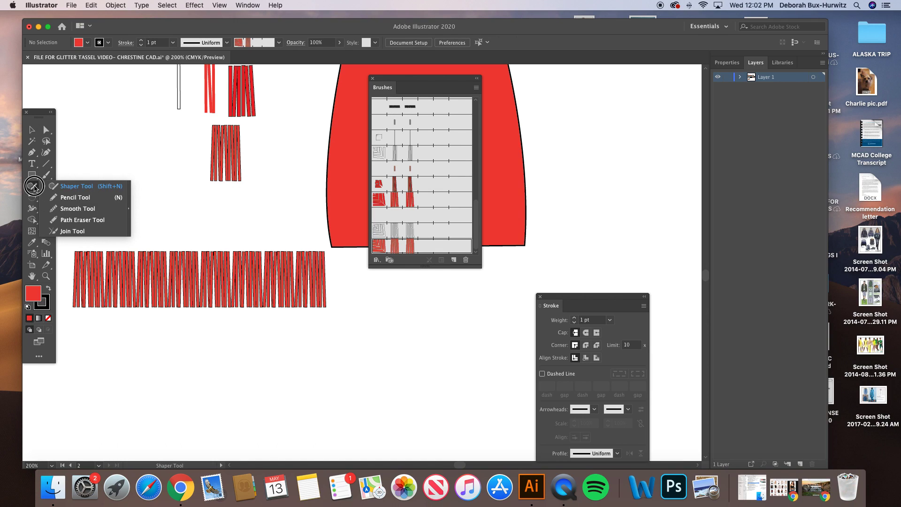
click(68, 197)
mouse_move(80, 347)
mouse_down()
mouse_move(198, 384)
mouse_move(271, 382)
mouse_move(356, 351)
mouse_move(478, 359)
mouse_up()
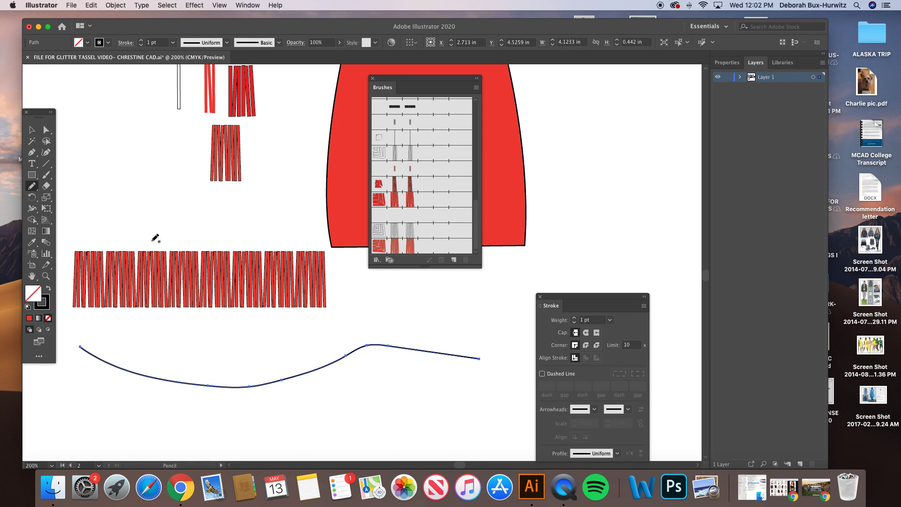
click(32, 129)
click(420, 247)
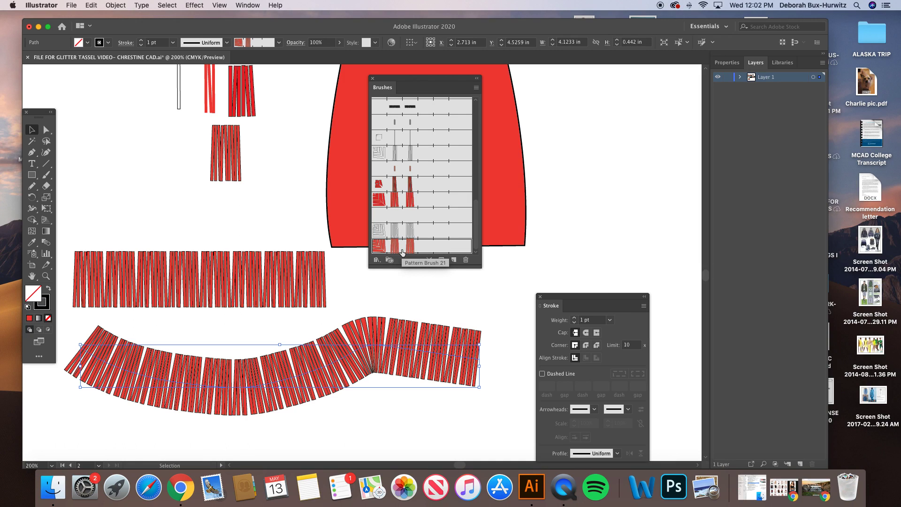
- Draw a slightly curved path about 1.84 in wide across the skirt just below its waistline and apply the tassel brush to it
mouse_move(573, 297)
mouse_down()
mouse_move(734, 215)
mouse_move(677, 219)
mouse_up()
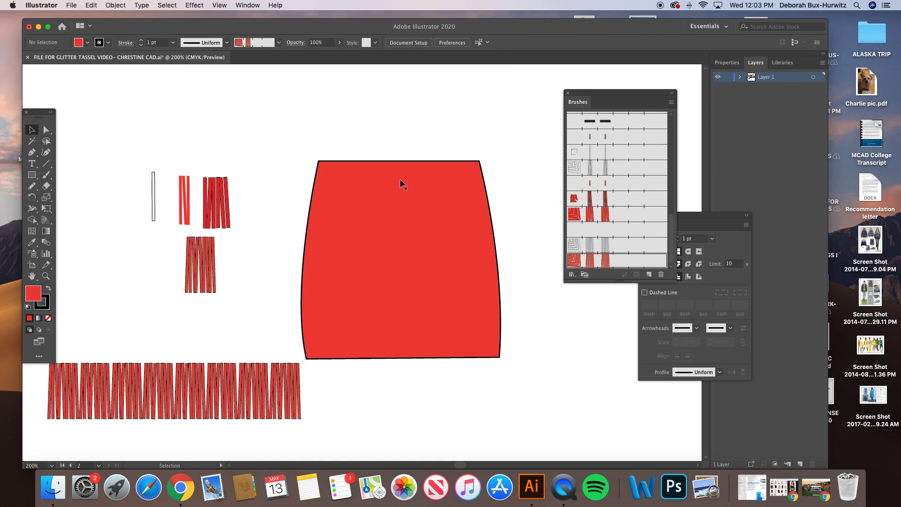
click(32, 152)
click(308, 180)
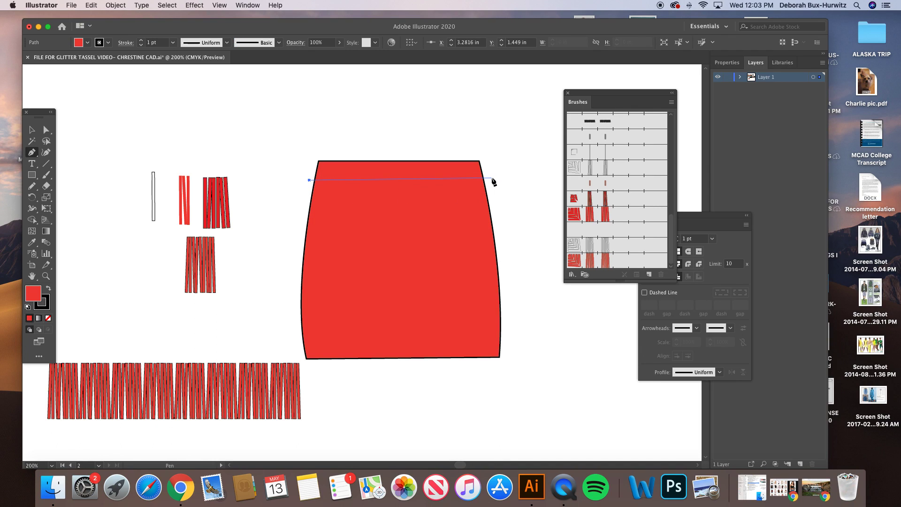
drag(487, 178, 564, 167)
click(36, 131)
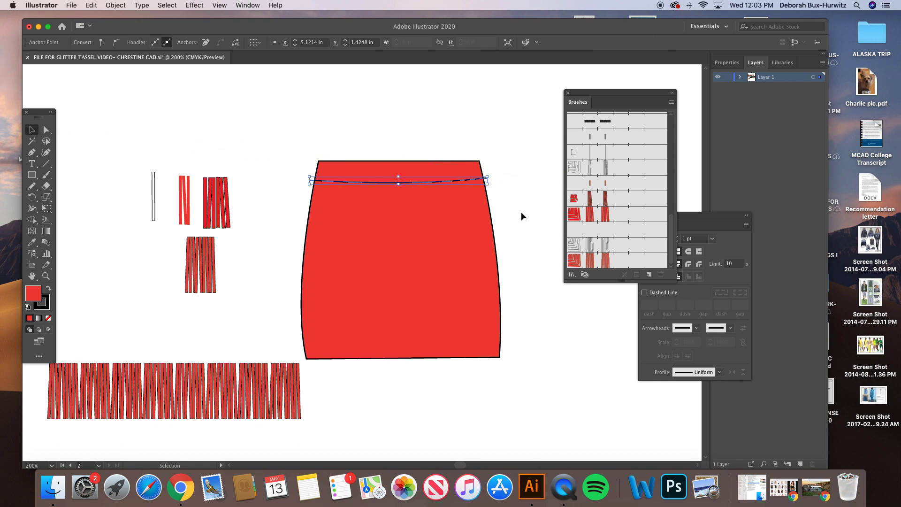
click(593, 259)
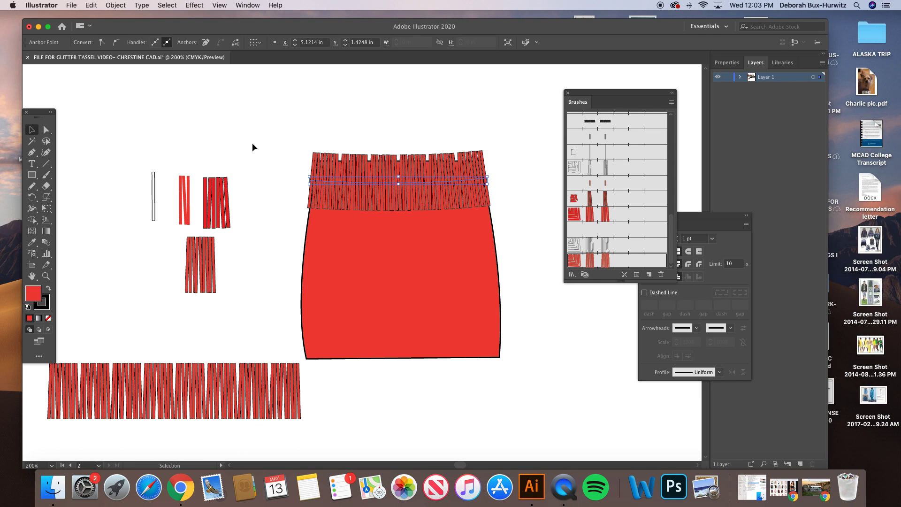
- Move the skirt's tassel row down so its top meets the waistline, and enlarge it slightly to about 1.86 in wide
click(43, 279)
drag(262, 131, 615, 454)
scroll(395, 273, up, 5)
key(v)
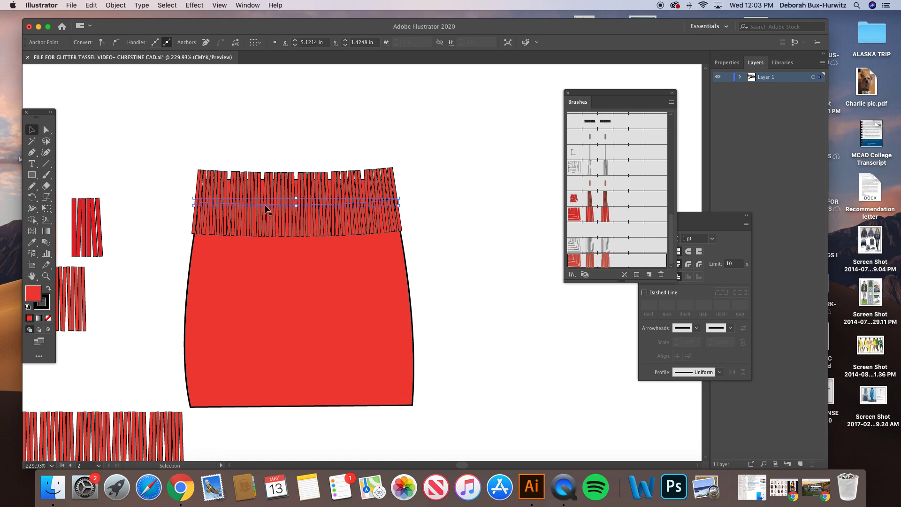
drag(275, 202, 273, 215)
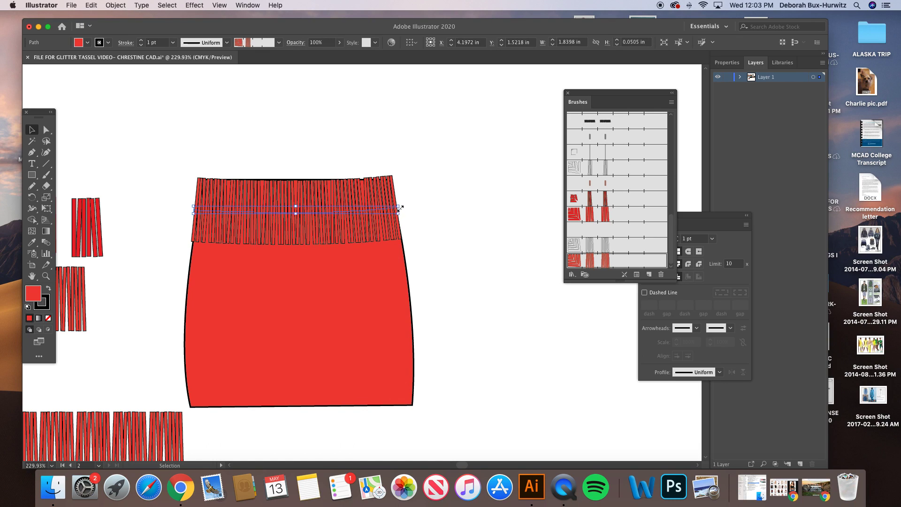
key(Down)
key(Down)
drag(398, 207, 401, 207)
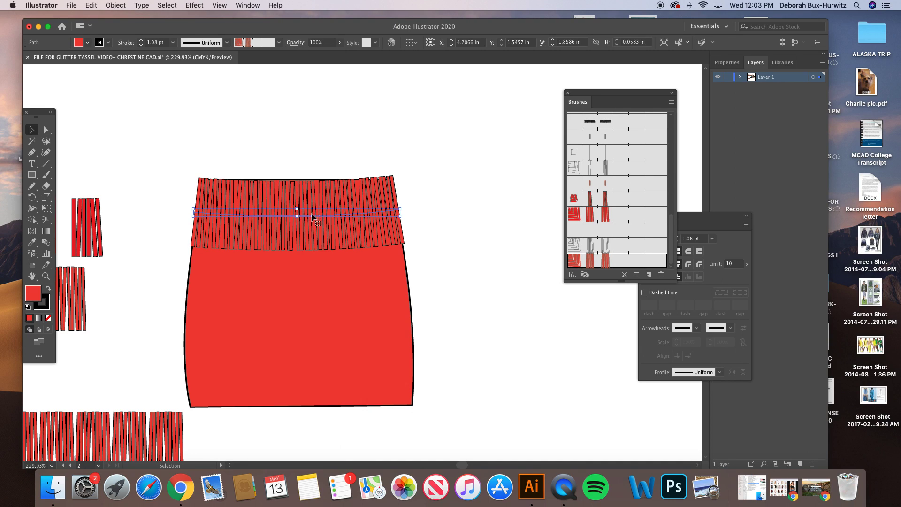
drag(312, 216, 323, 224)
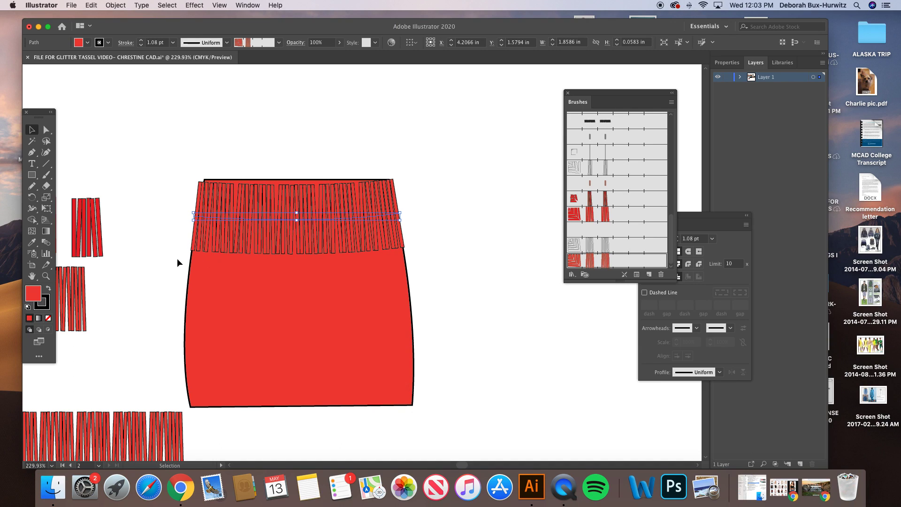
click(223, 141)
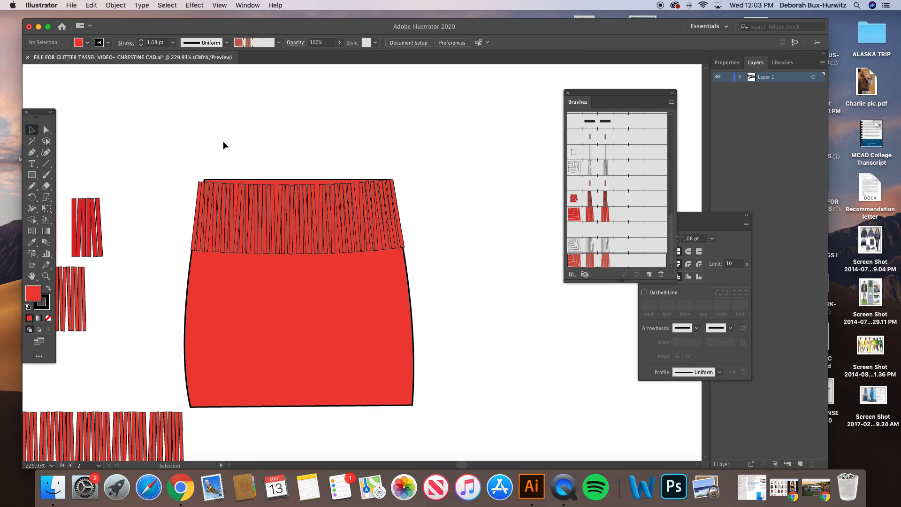
- Pull both end anchor points of the tassel row outward to the skirt's side edges, making the path about 1.9 in wide
click(263, 226)
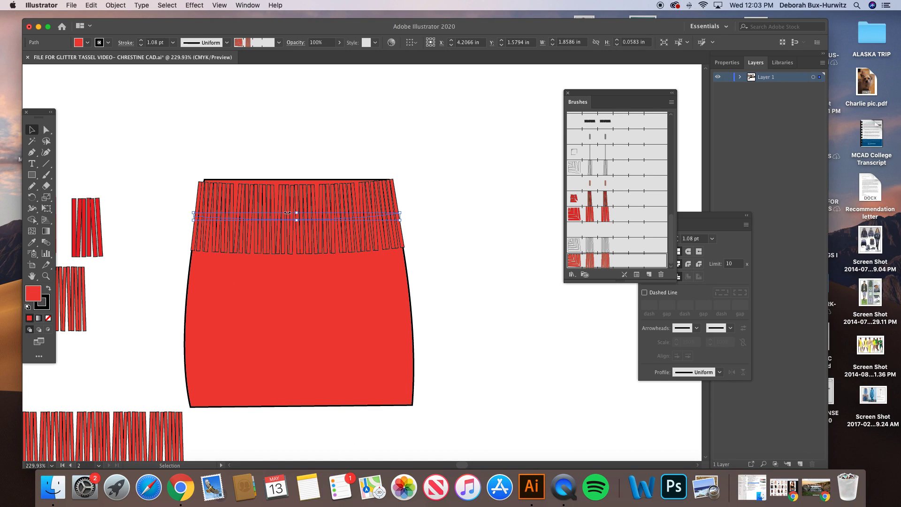
click(46, 129)
click(243, 156)
drag(195, 217, 190, 216)
drag(401, 216, 404, 217)
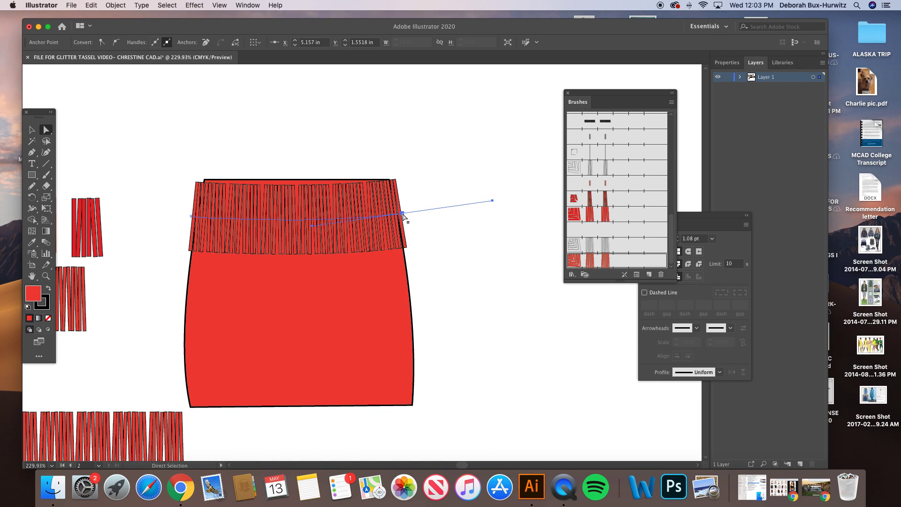
click(415, 233)
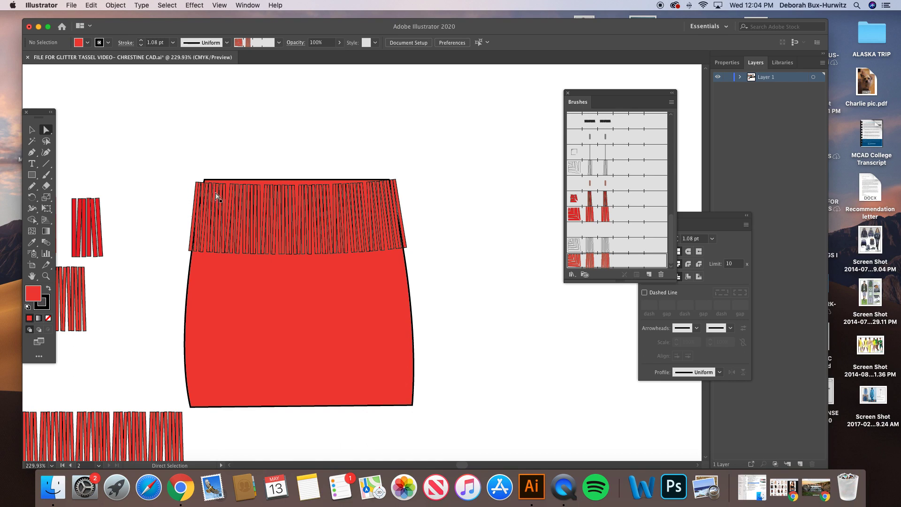
- Duplicate the tassel row about 0.32 in lower on the skirt as an overlapping second tier
scroll(217, 202, down, 2)
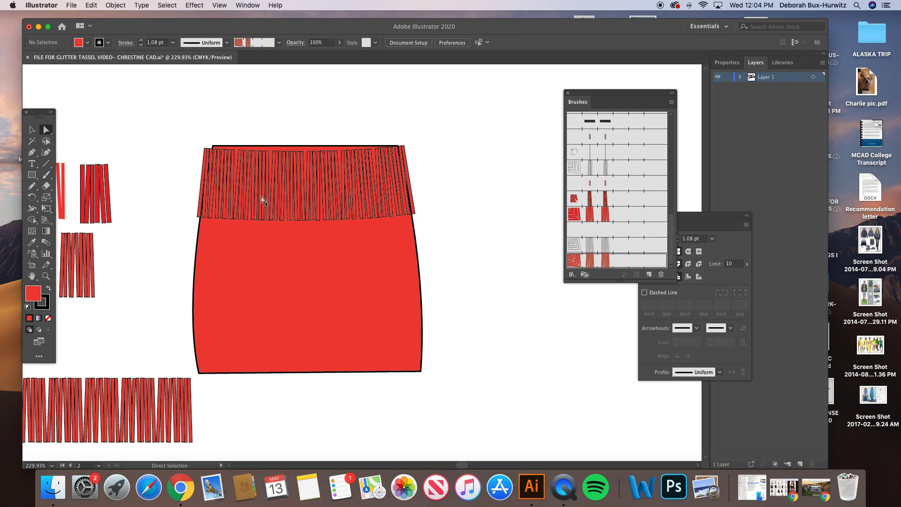
click(35, 131)
click(269, 185)
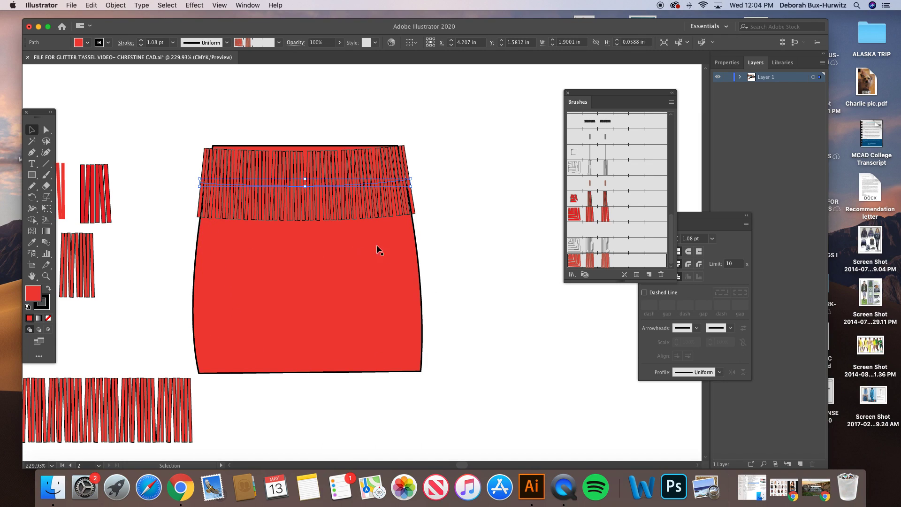
drag(393, 191, 391, 228)
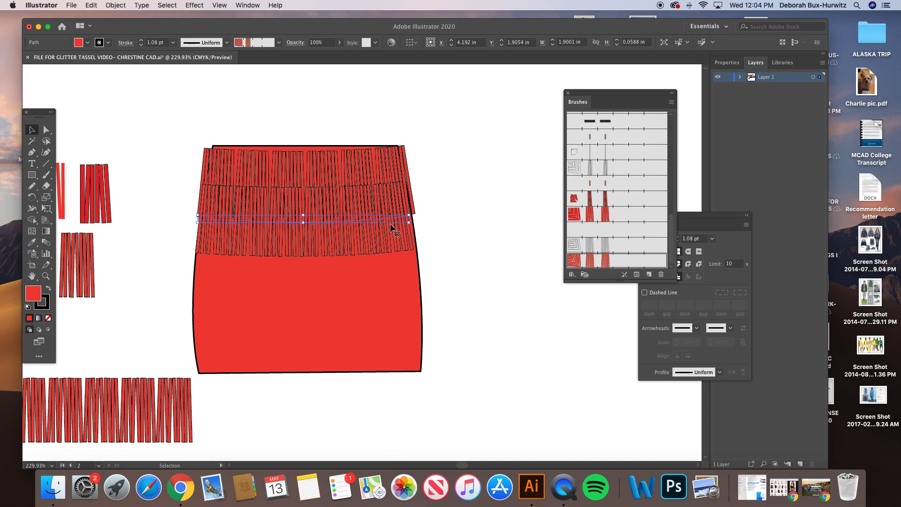
- Pull both end anchor points of the second tassel row outward to the skirt's side edges, making the path about 1.99 in wide
click(438, 215)
click(46, 129)
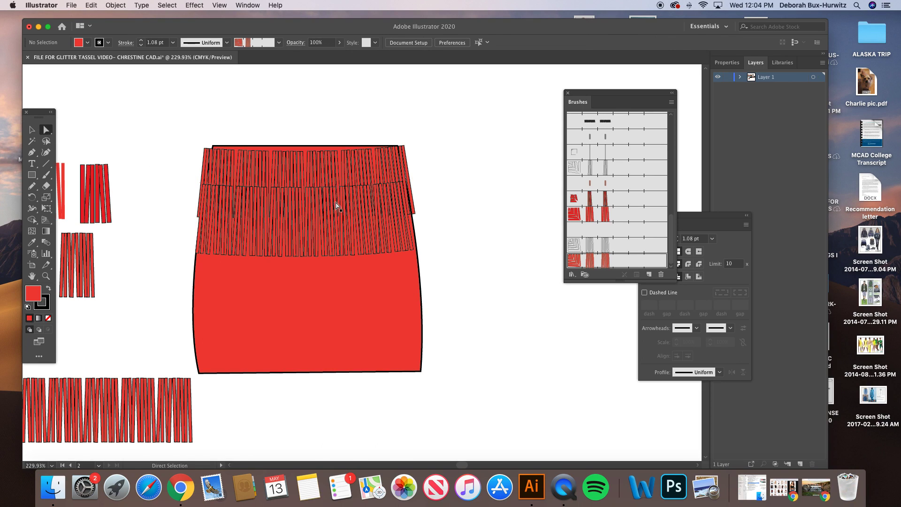
click(415, 217)
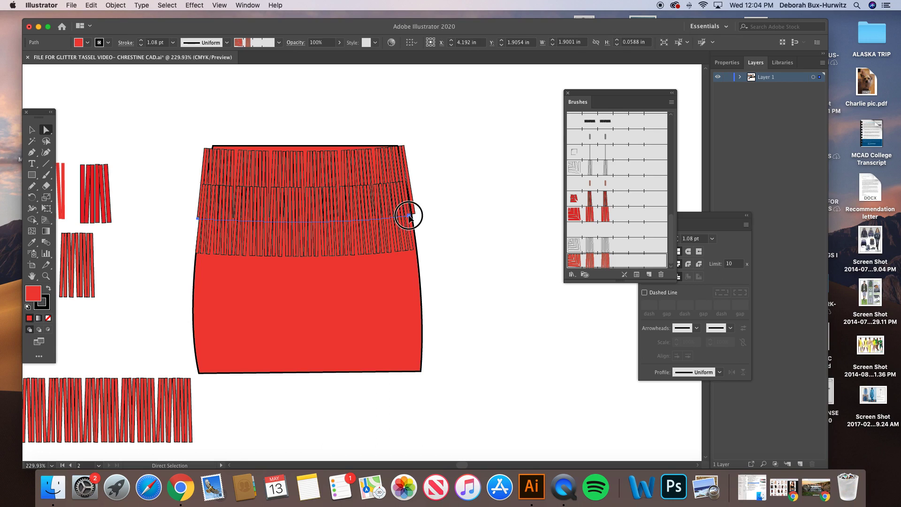
click(409, 217)
drag(410, 216, 415, 216)
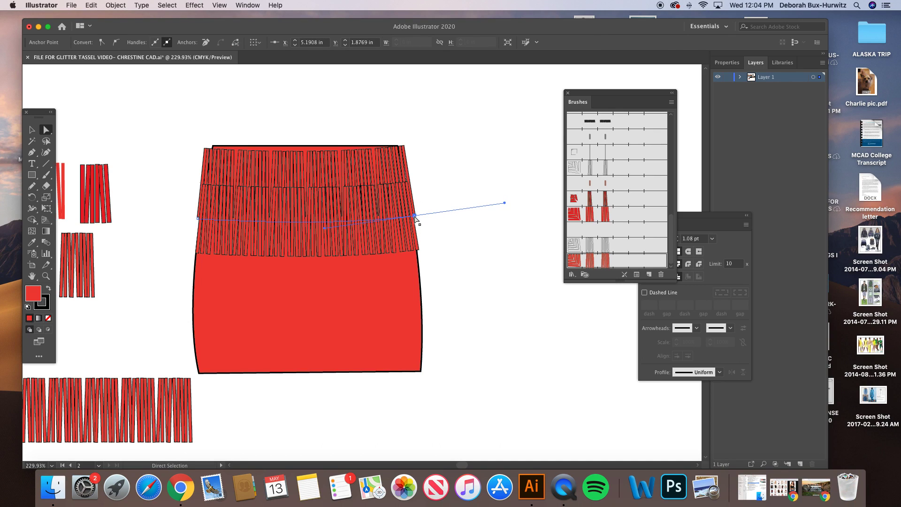
drag(199, 221, 196, 220)
drag(415, 217, 416, 215)
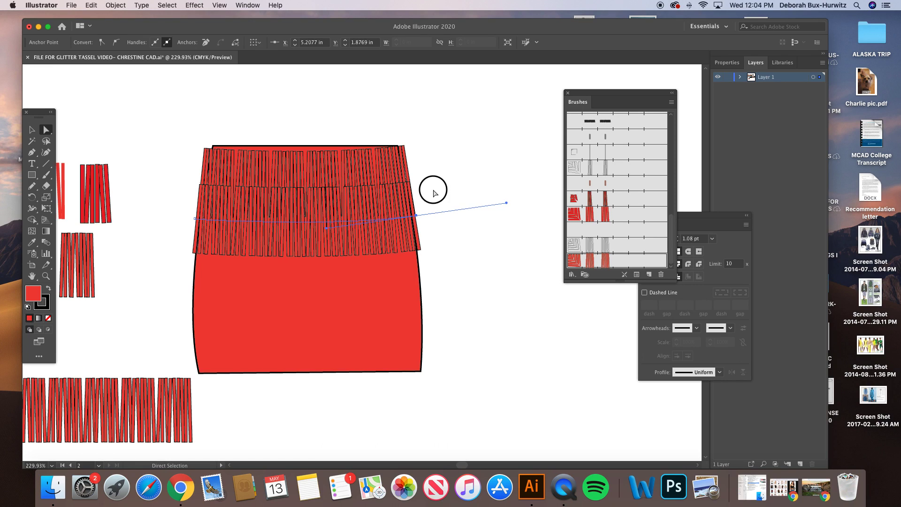
click(433, 192)
- Duplicate the second tassel row about 0.39 in lower on the skirt as an overlapping third tier
click(32, 130)
click(335, 231)
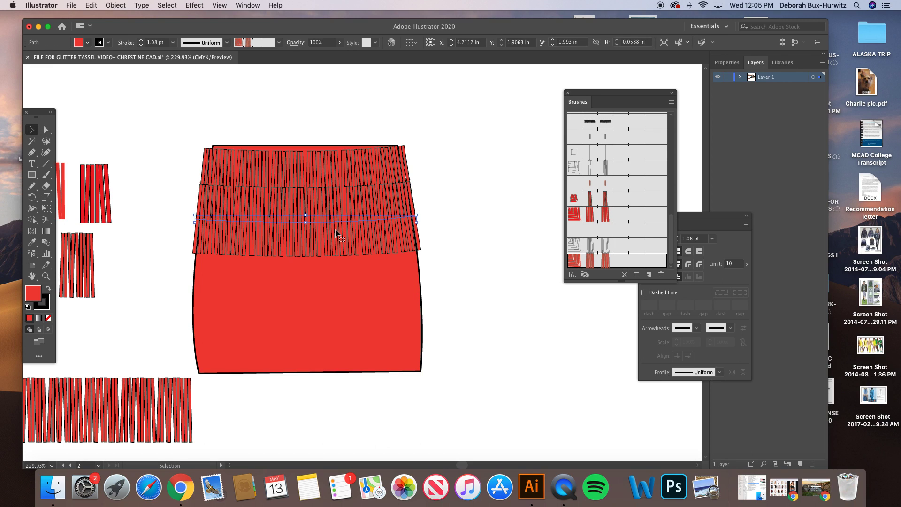
drag(335, 229, 319, 271)
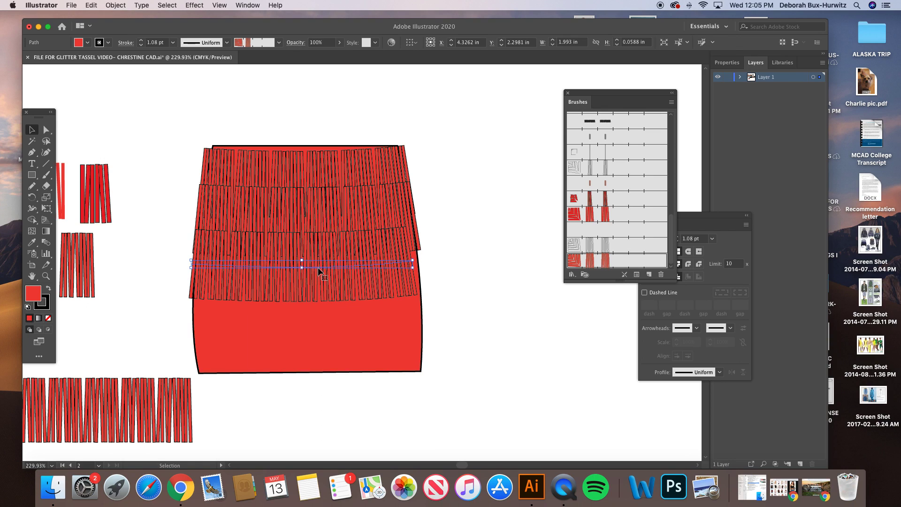
- Pull the right end anchor point of the third tassel row out to the skirt's side edge, making the path about 2.08 in wide
click(46, 130)
click(159, 131)
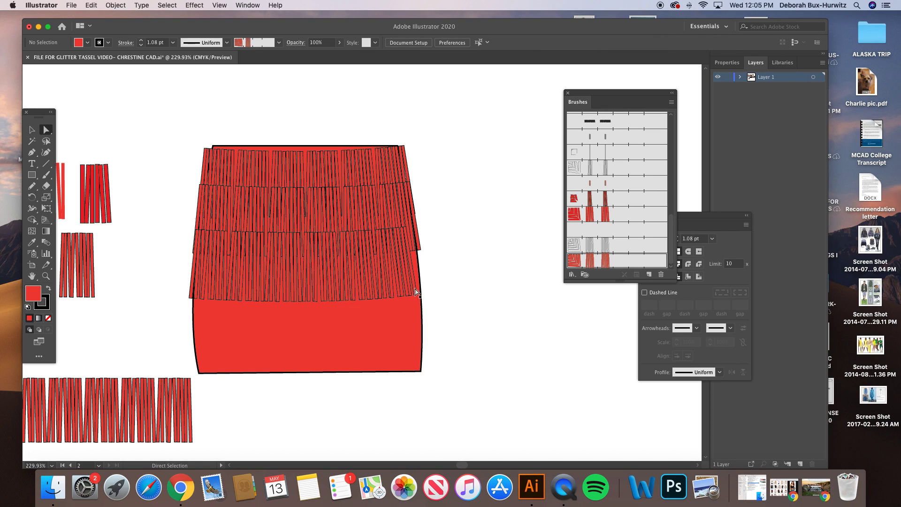
click(412, 261)
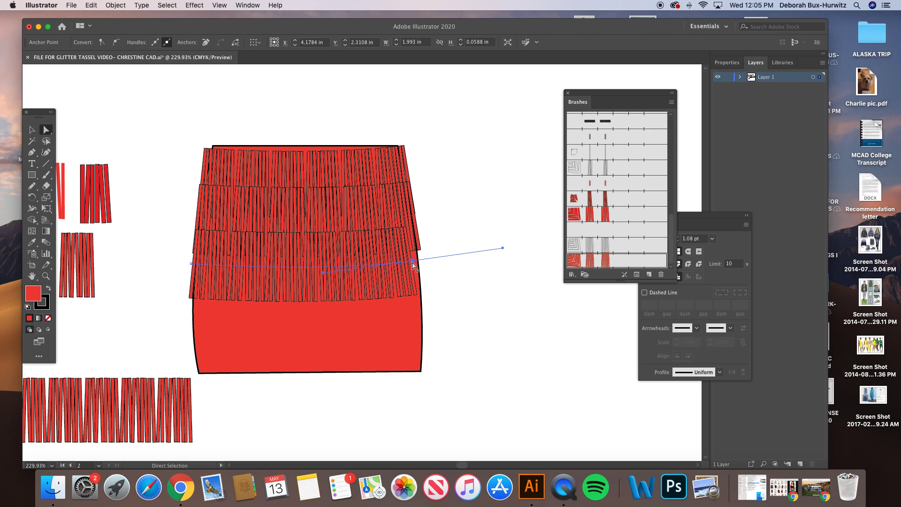
drag(413, 261, 422, 262)
- Duplicate the tassel row into two more overlapping tiers down to the hem, and extend the lowest row's left end slightly outward
key(v)
drag(336, 266, 328, 363)
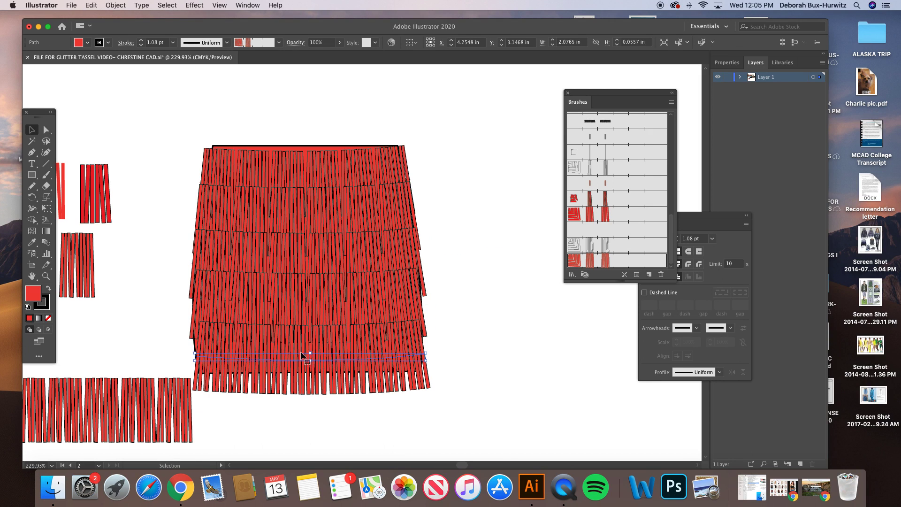
click(50, 132)
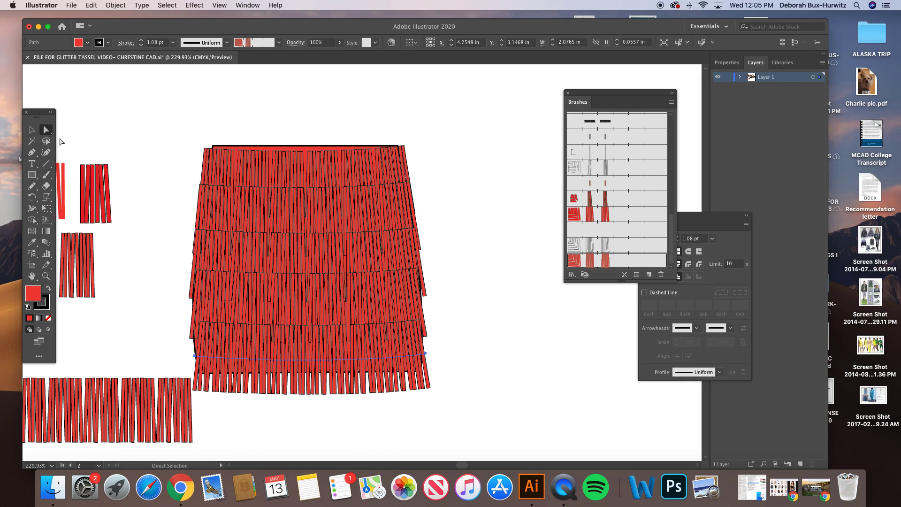
click(195, 360)
drag(206, 371, 179, 347)
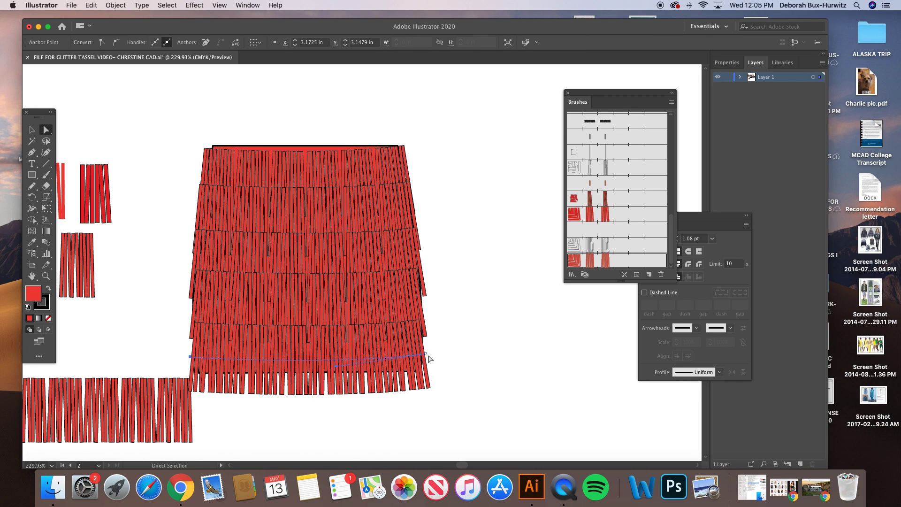
click(460, 347)
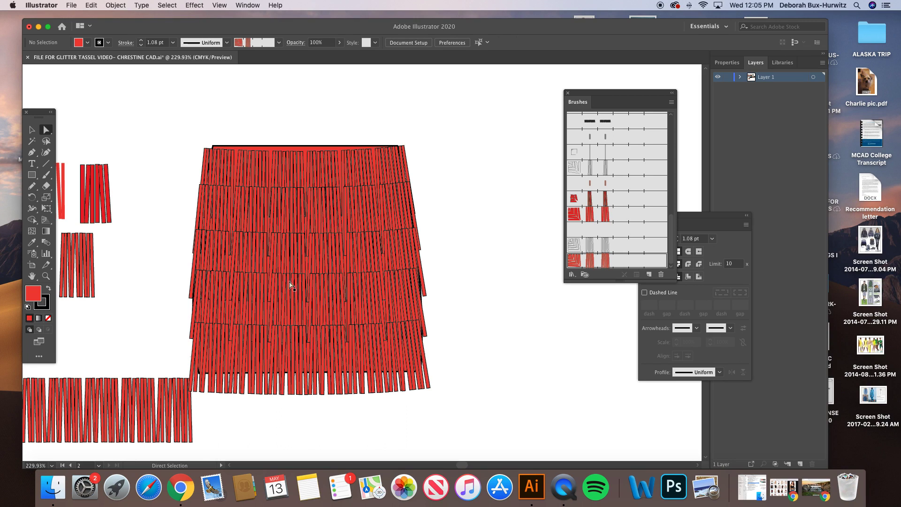
- Select the whole tiered tassel skirt and move it slightly right and up, away from the loose tassel clusters
click(32, 130)
drag(244, 136, 450, 420)
drag(351, 311, 406, 296)
click(520, 285)
- Compare the tiered skirt with the solid-color examples on the first artboard, and examine the red tassel skirt with a waistband up close
key(super+minus)
key(super+minus)
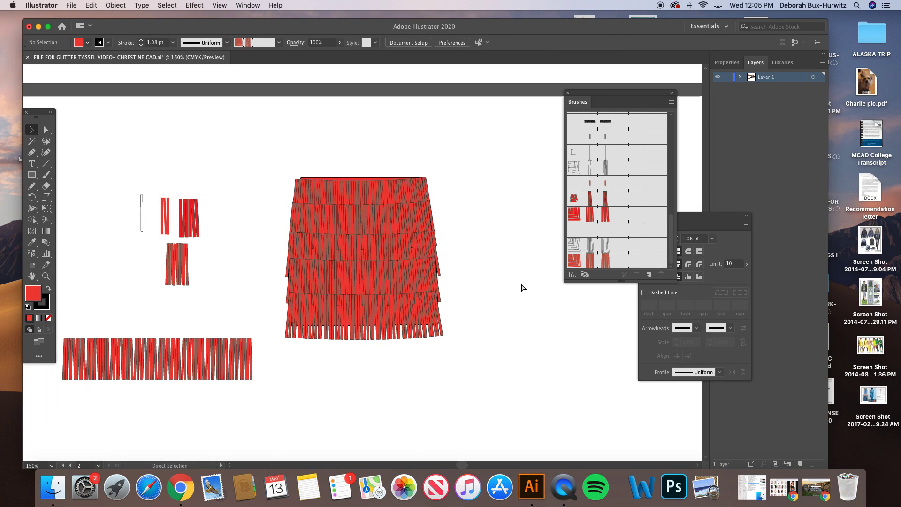
key(super+minus)
key(super+minus)
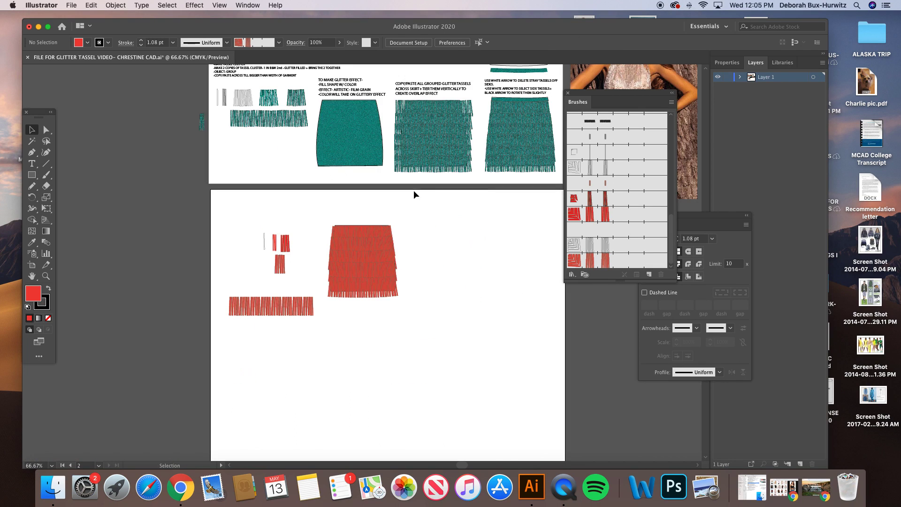
scroll(418, 193, up, 5)
scroll(418, 192, left, 2)
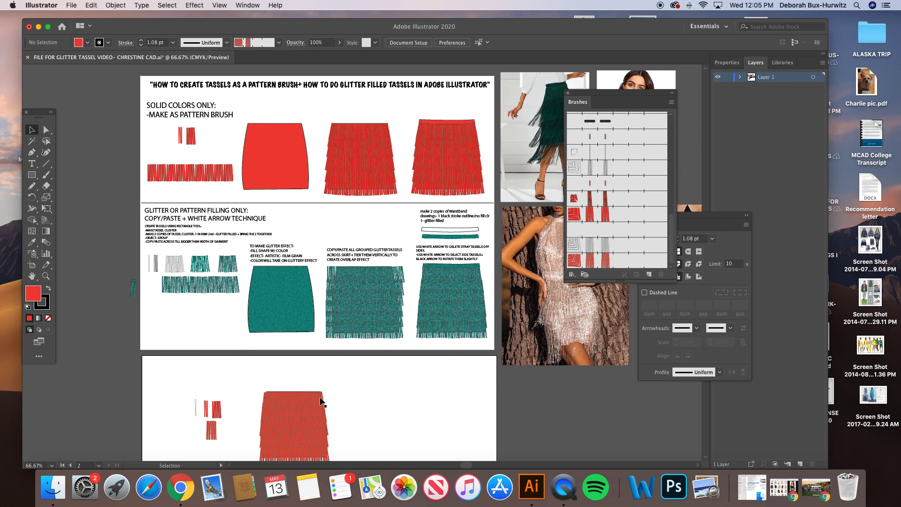
scroll(286, 384, down, 2)
scroll(286, 384, right, 1)
scroll(286, 385, up, 5)
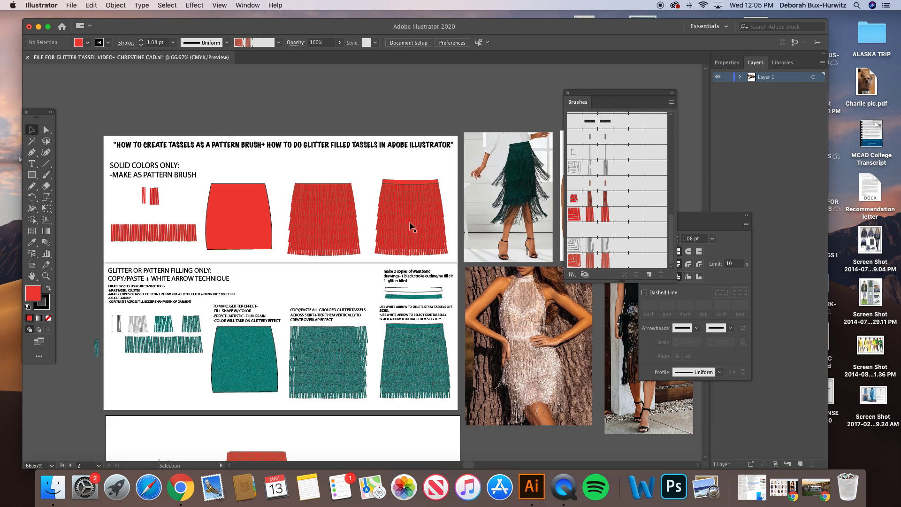
click(46, 276)
drag(374, 162, 459, 260)
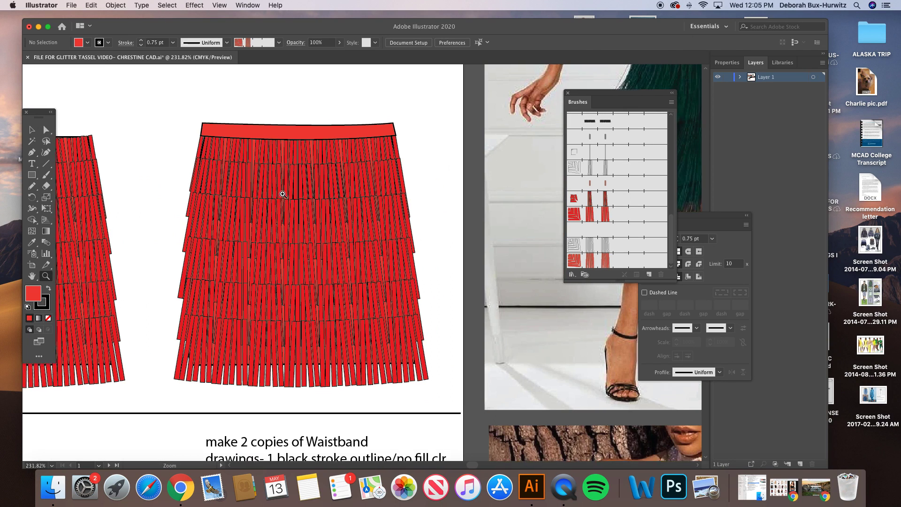
- Lift the red waistband off the example tassel skirt and place it back over the tassels' top edge
click(32, 129)
drag(291, 170, 291, 115)
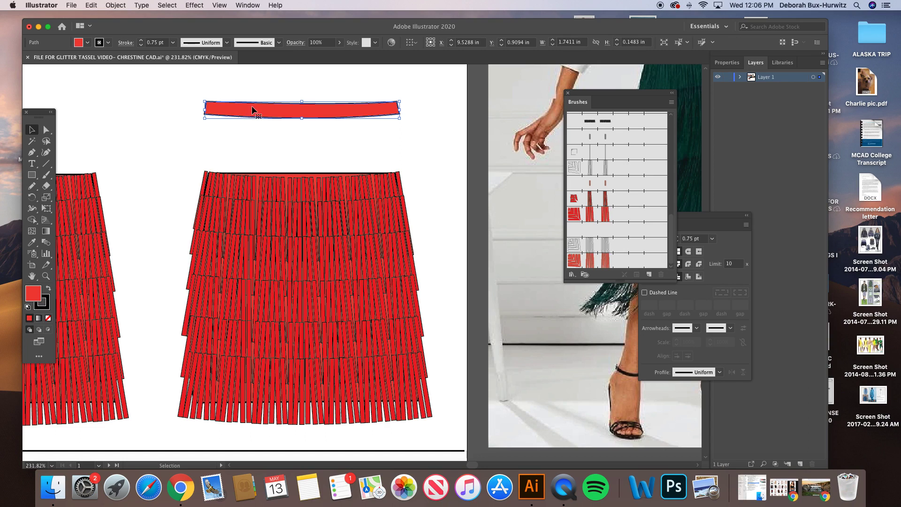
drag(262, 114, 262, 171)
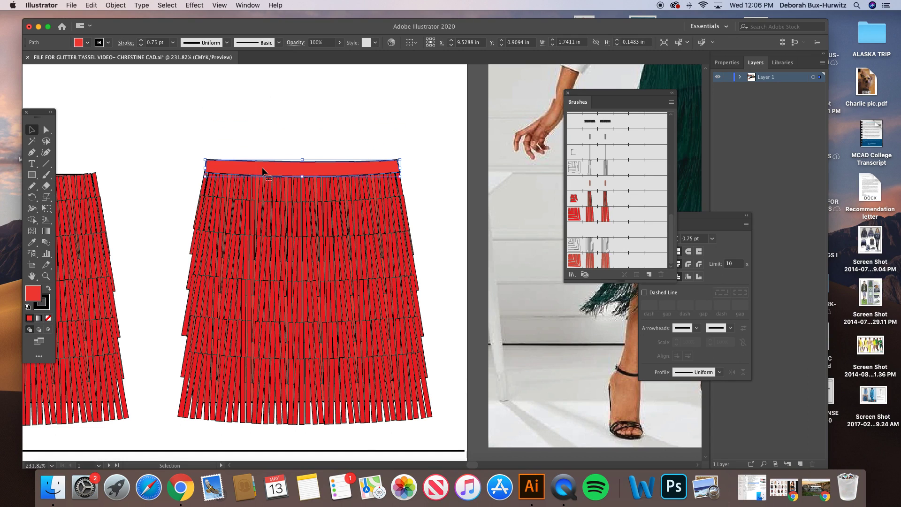
click(280, 142)
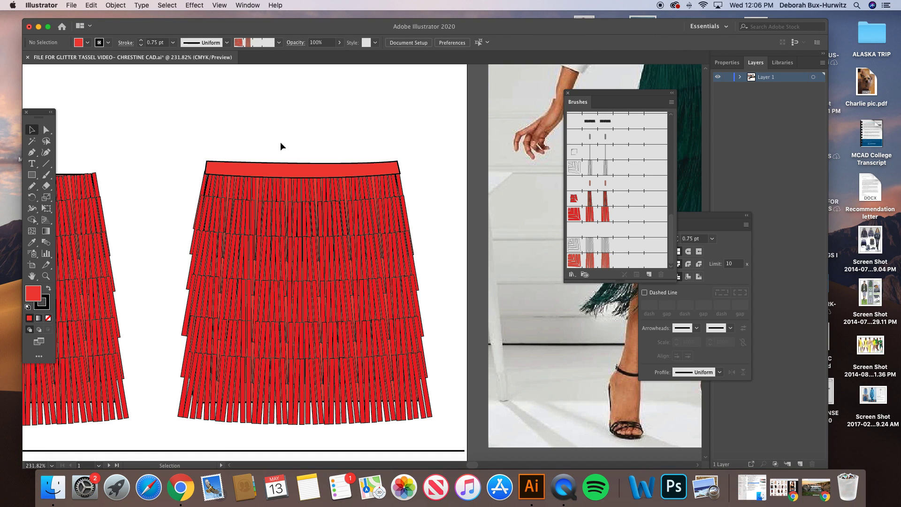
- Examine the red tassel skirt examples, the fringe reference photos and the instructions for the glitter-filled technique
scroll(309, 192, down, 5)
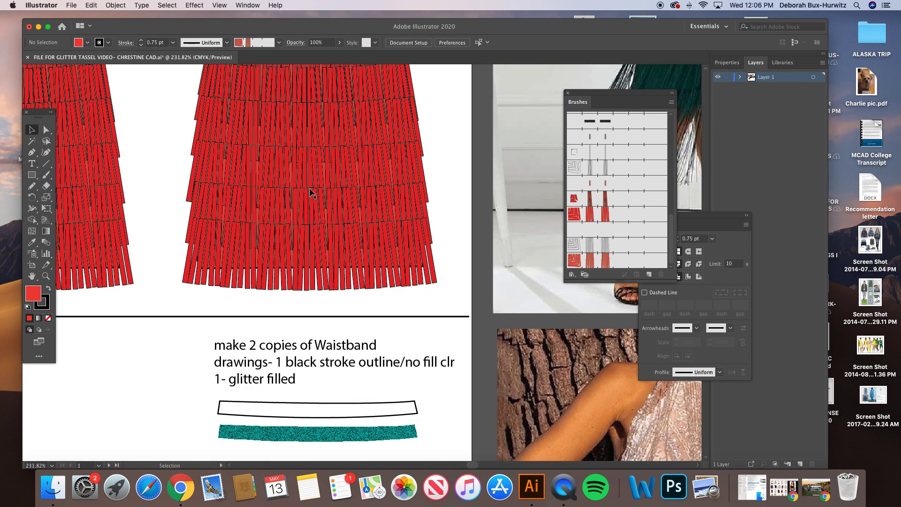
scroll(310, 193, up, 5)
scroll(310, 192, left, 6)
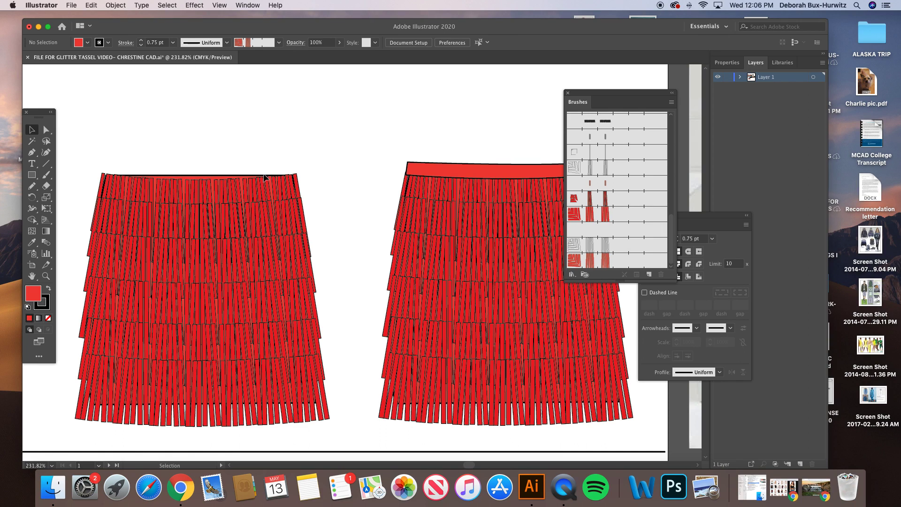
scroll(305, 178, right, 5)
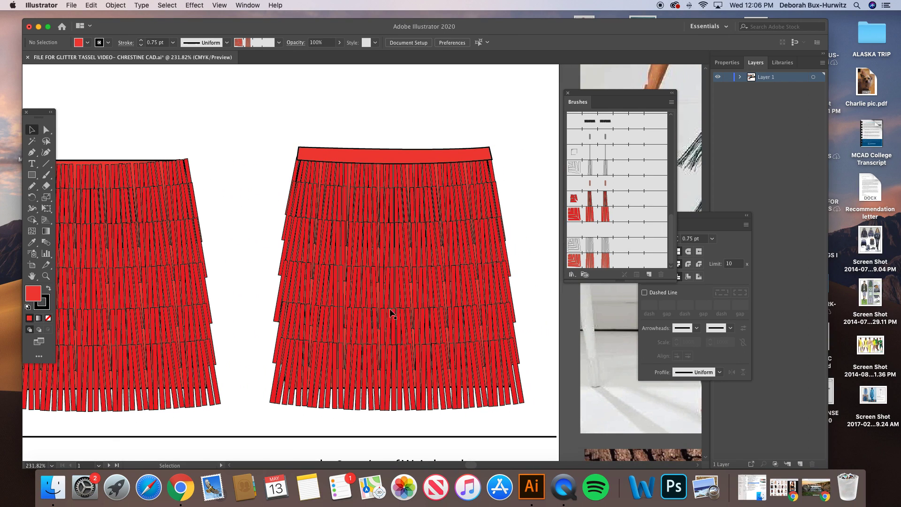
scroll(353, 334, right, 10)
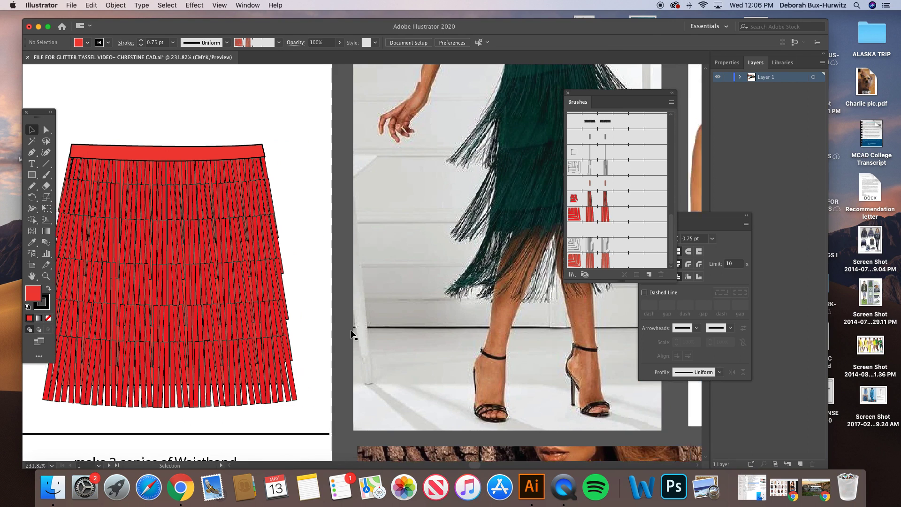
scroll(363, 209, left, 10)
key(a)
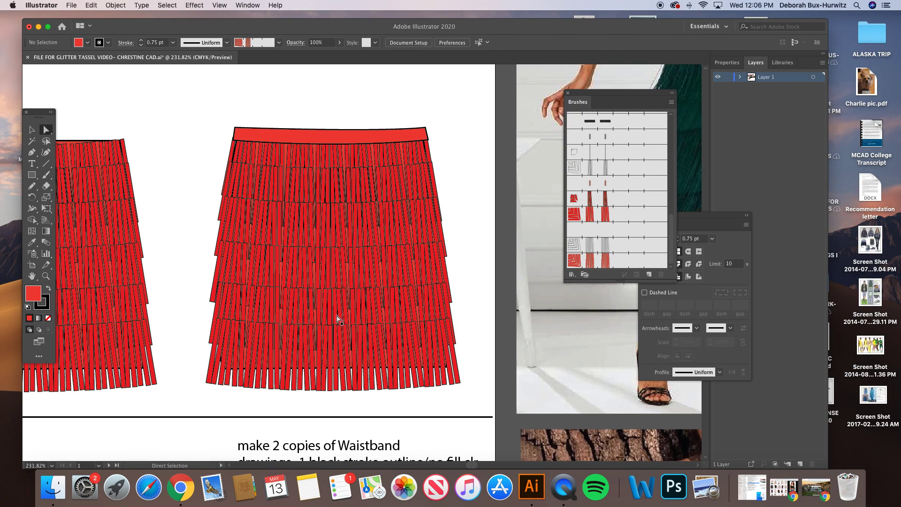
key(super+1)
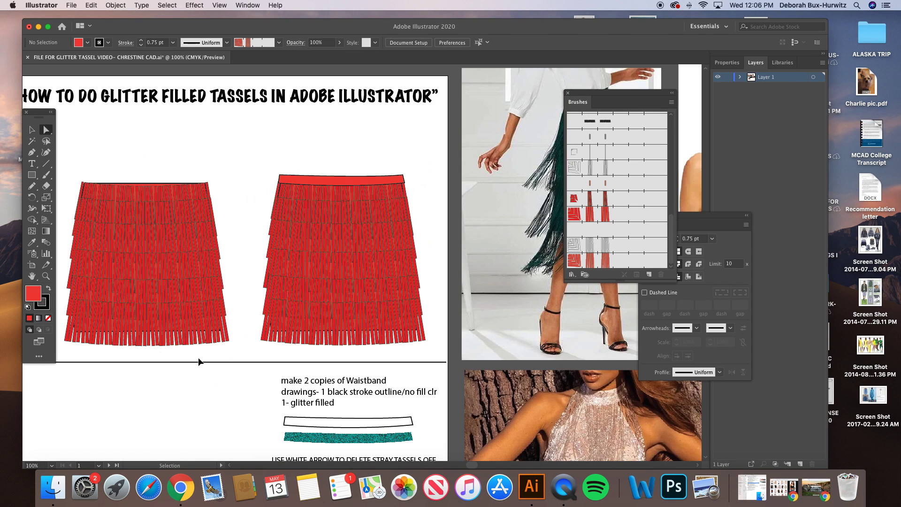
scroll(276, 282, right, 5)
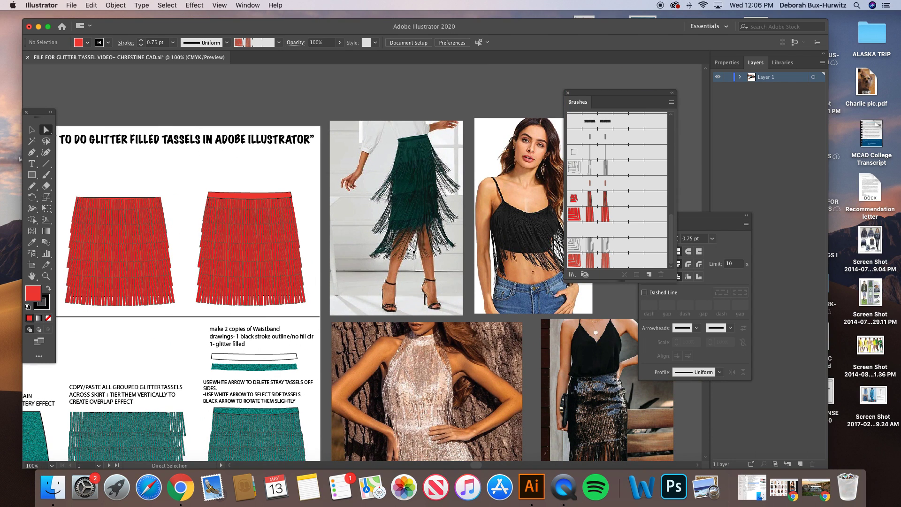
scroll(247, 224, down, 6)
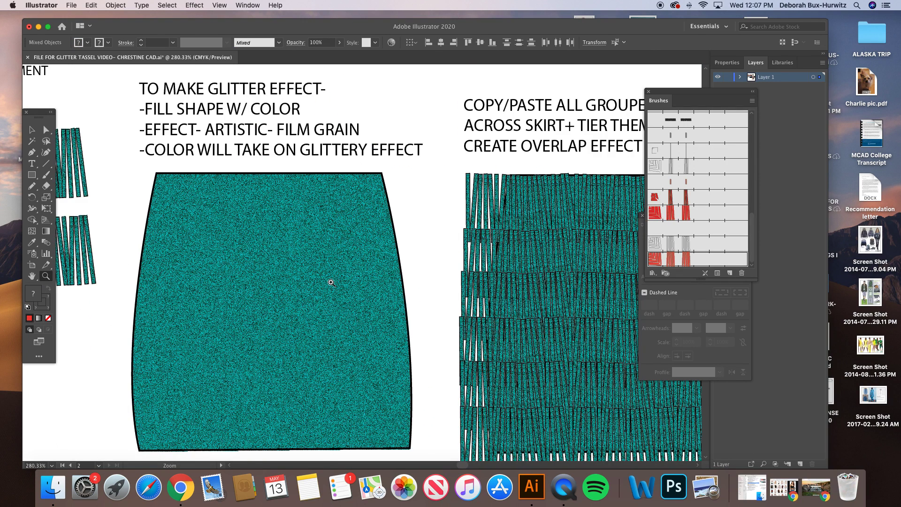
- Copy the plain red skirt shape from beneath the tassel tiers onto the empty second artboard
key(super)
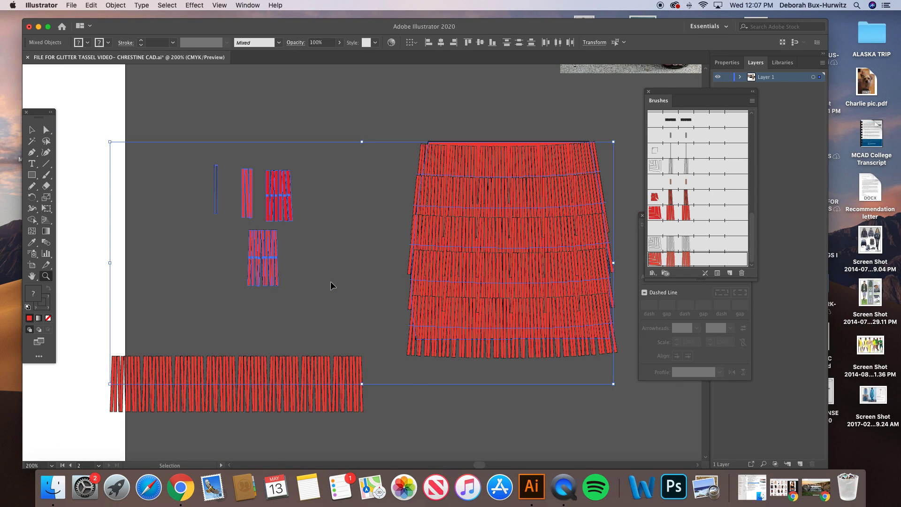
alt+click(330, 281)
scroll(176, 232, left, 8)
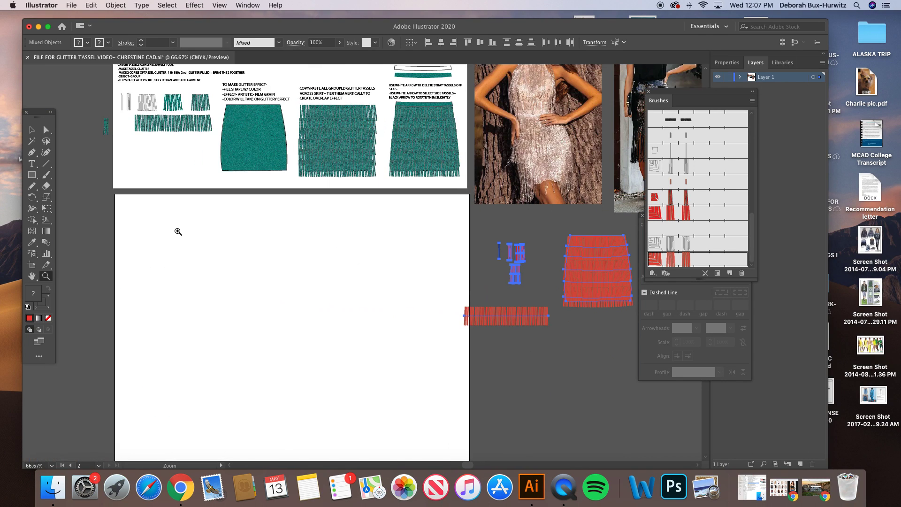
click(32, 132)
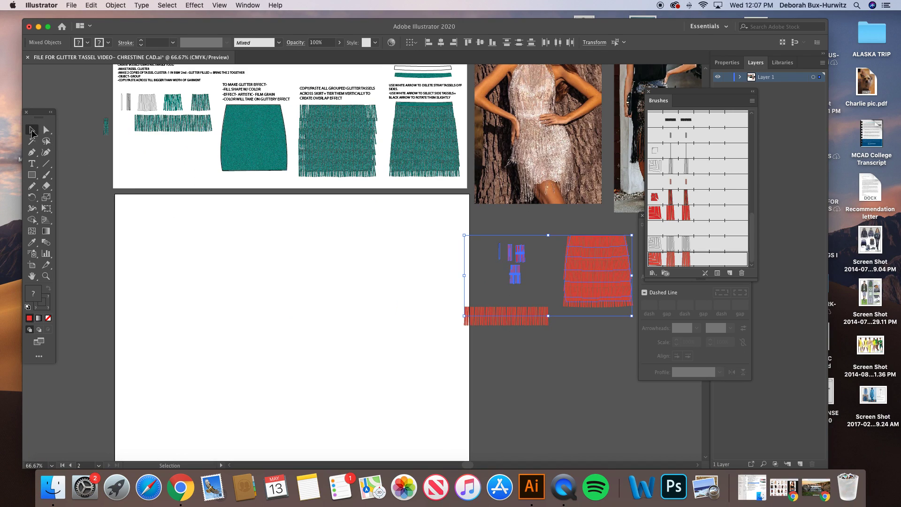
click(282, 168)
click(360, 202)
scroll(375, 215, up, 5)
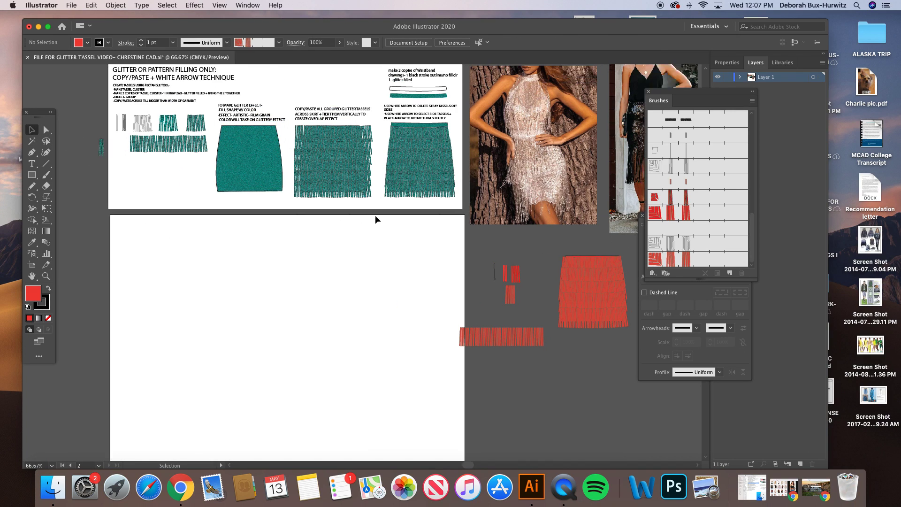
click(577, 289)
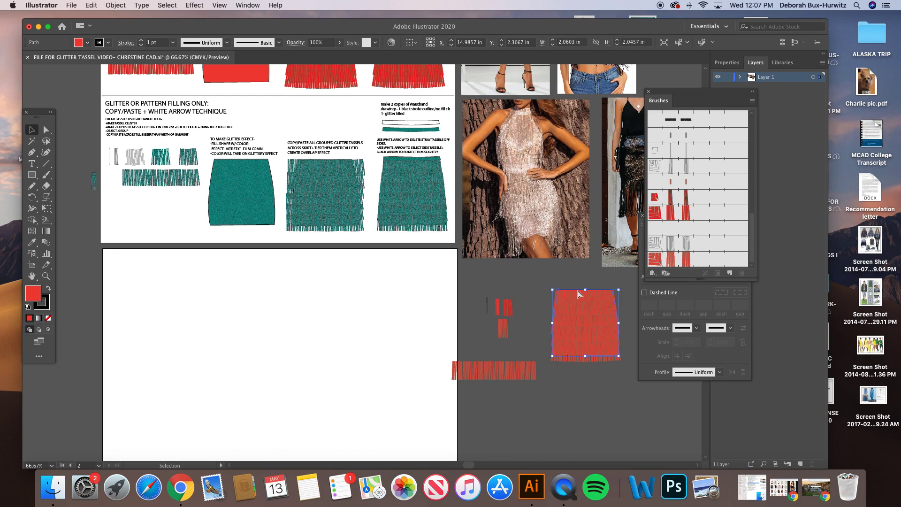
drag(577, 289, 241, 299)
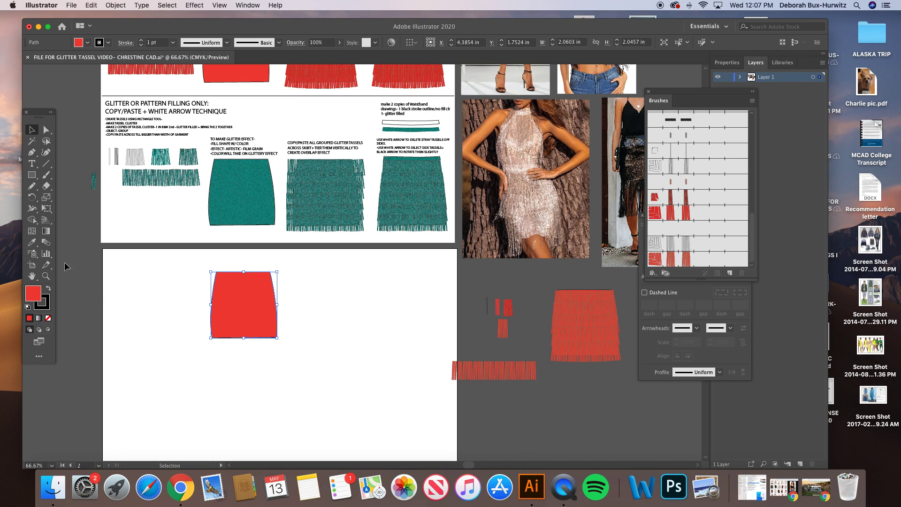
- Fill the red skirt shape with dark teal (C 83.98, M 38.09, Y 60.27, K 19.8) and place a duplicate beside it
double_click(32, 295)
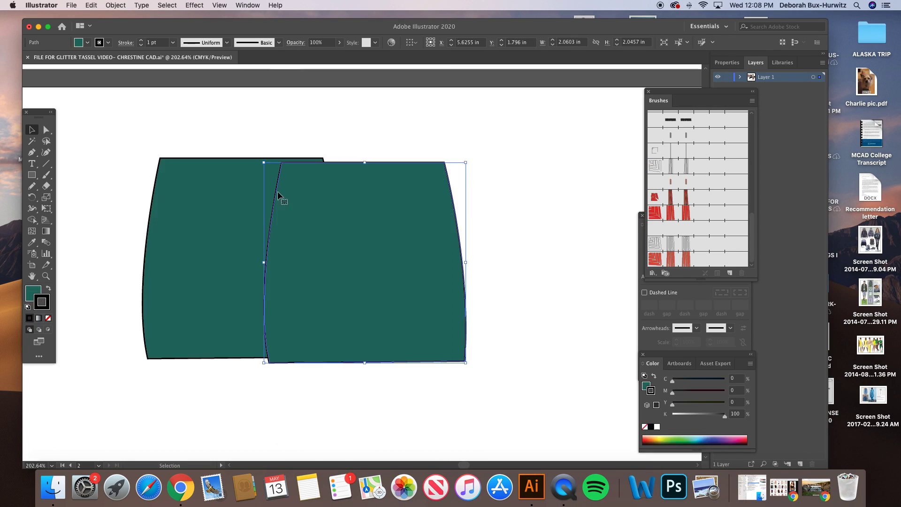
drag(280, 195, 437, 190)
- Remove the black stroke from the original teal skirt shape, keeping only its fill
click(279, 216)
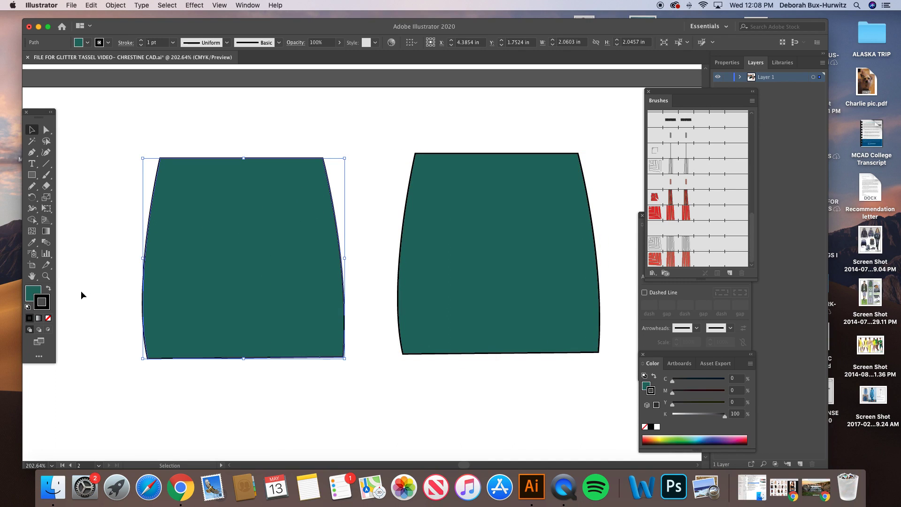
click(49, 319)
click(109, 226)
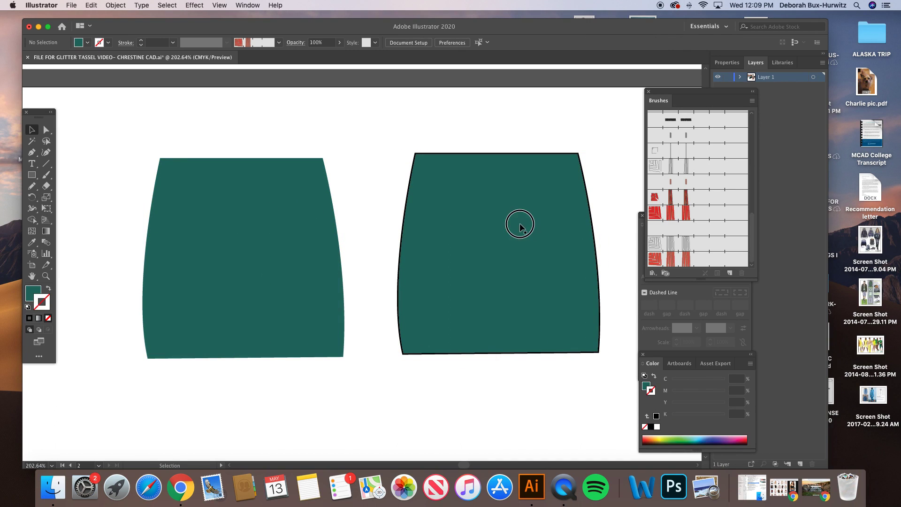
- Remove the fill from the duplicate skirt, keeping its black 1 pt stroke, and move it closer to the teal skirt
click(521, 226)
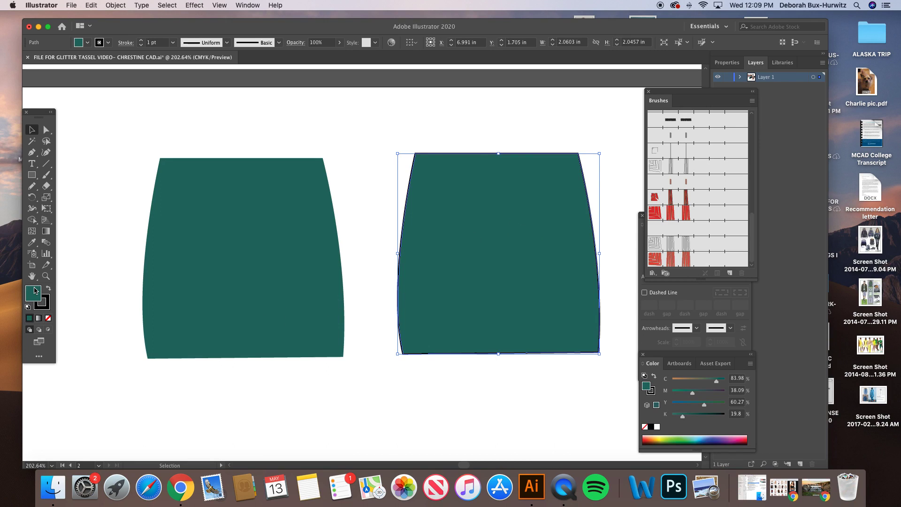
click(48, 318)
click(398, 158)
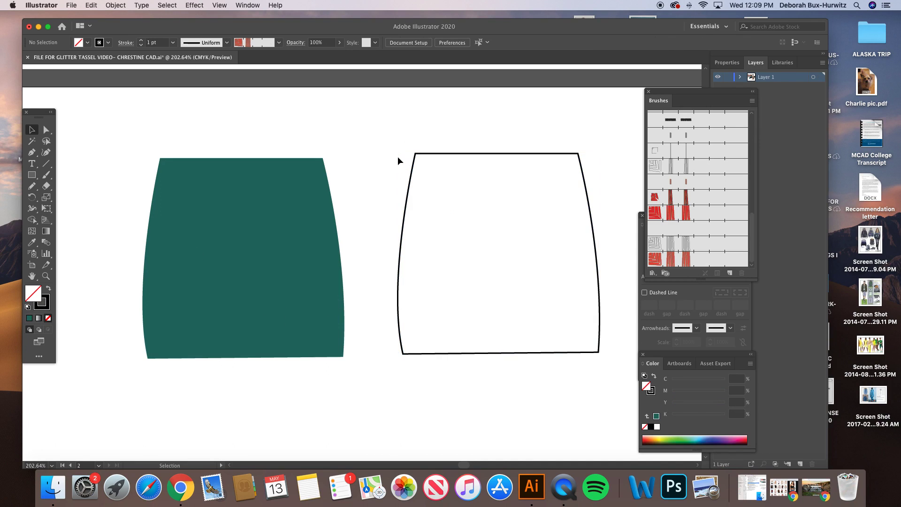
drag(449, 154, 431, 159)
click(342, 137)
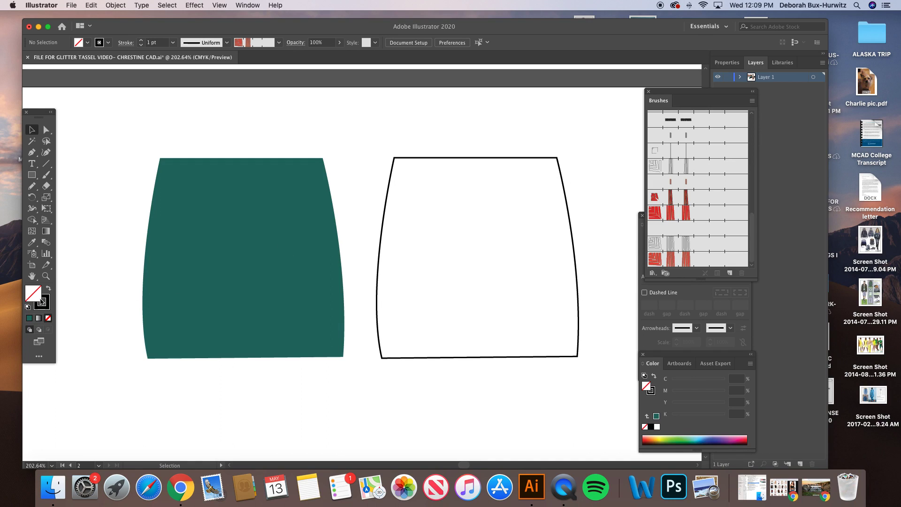
- Apply the Film Grain effect to the stroke-free teal skirt with grain 19, highlight area 15 and intensity 6
click(177, 244)
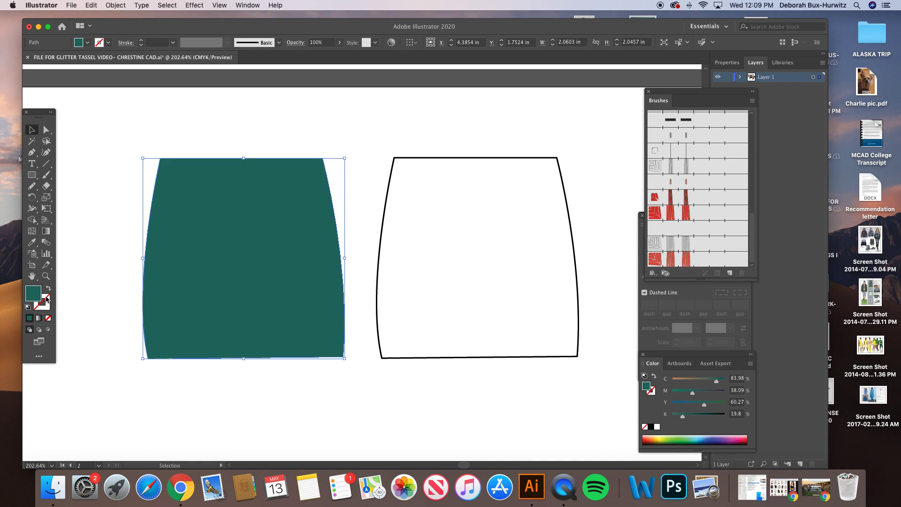
click(222, 118)
click(238, 219)
click(213, 230)
click(202, 5)
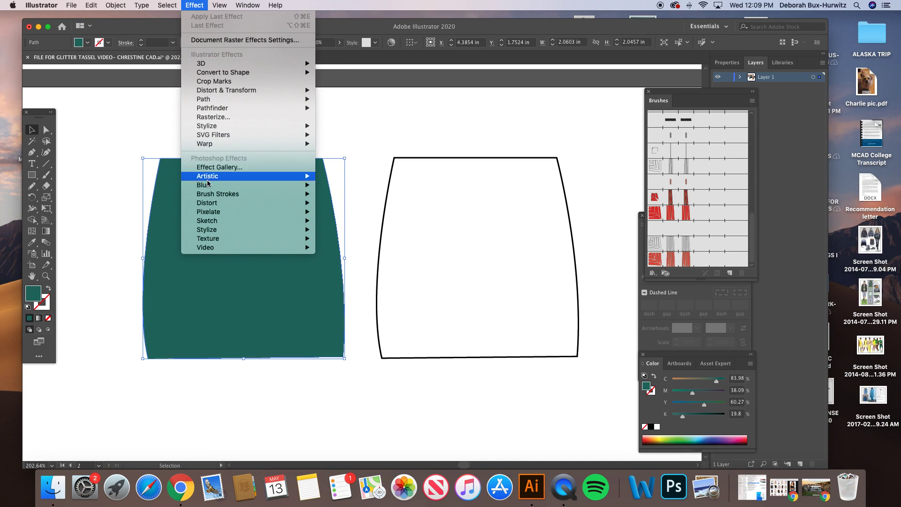
mouse_move(220, 176)
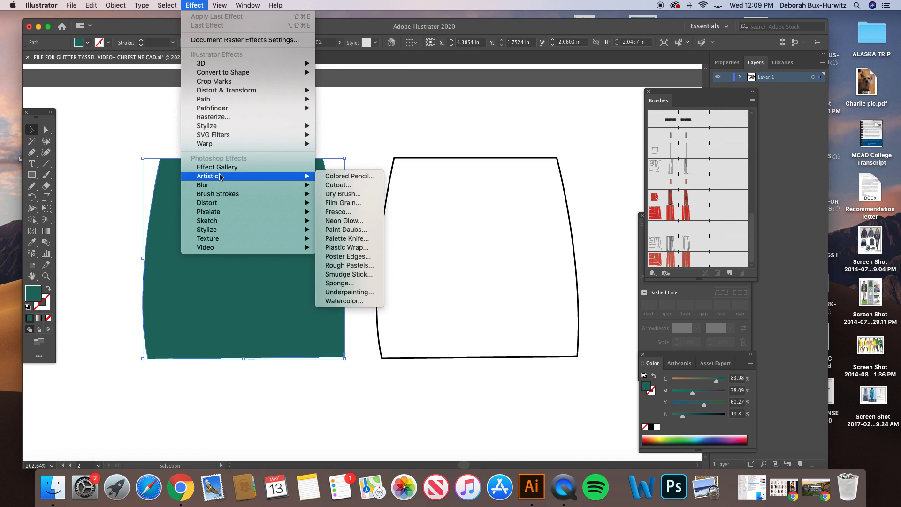
click(354, 206)
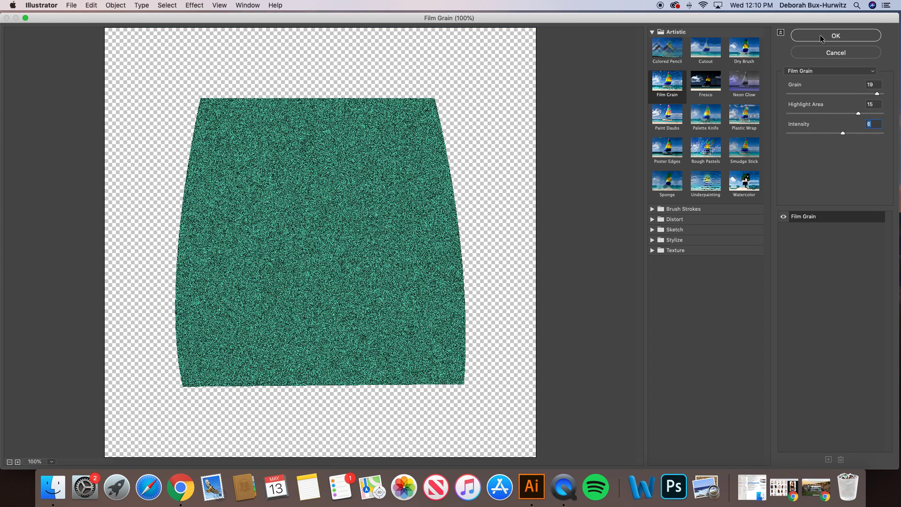
click(820, 39)
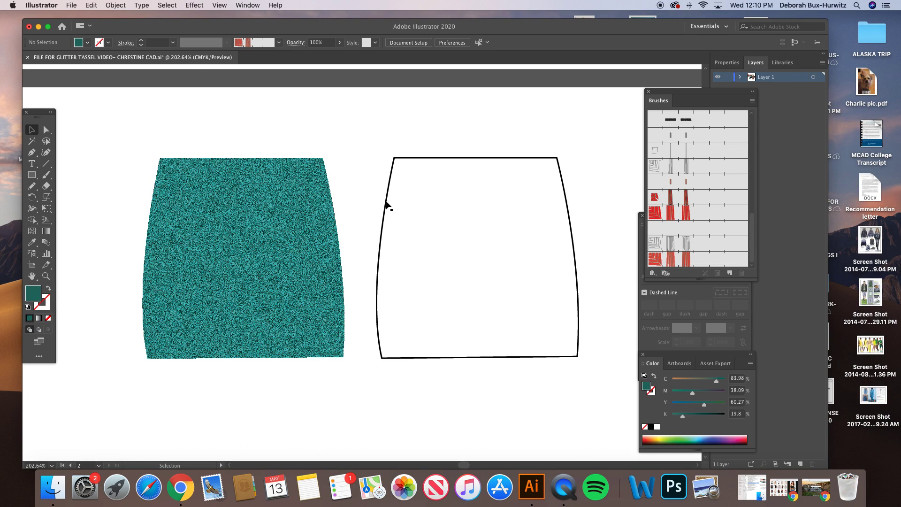
- Move the unfilled black skirt outline on top of the glitter-filled skirt
key(a)
key(super+minus)
click(31, 129)
click(509, 171)
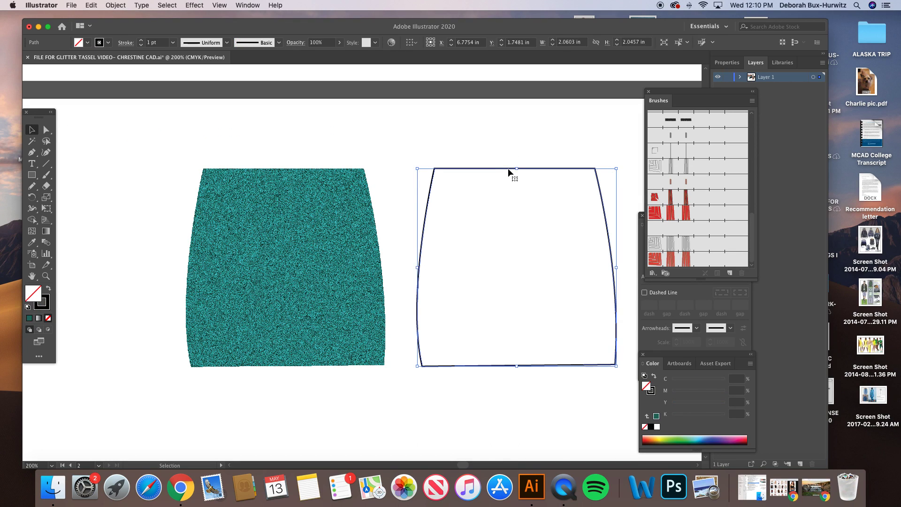
drag(510, 171, 280, 170)
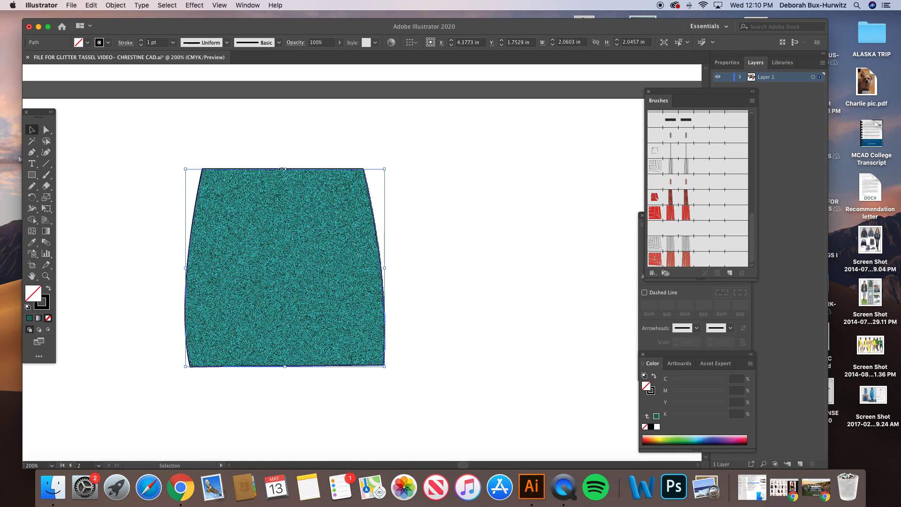
click(266, 149)
- Nudge the black skirt outline sideways to align it with the edges of the glitter fill
click(46, 276)
drag(149, 158, 527, 404)
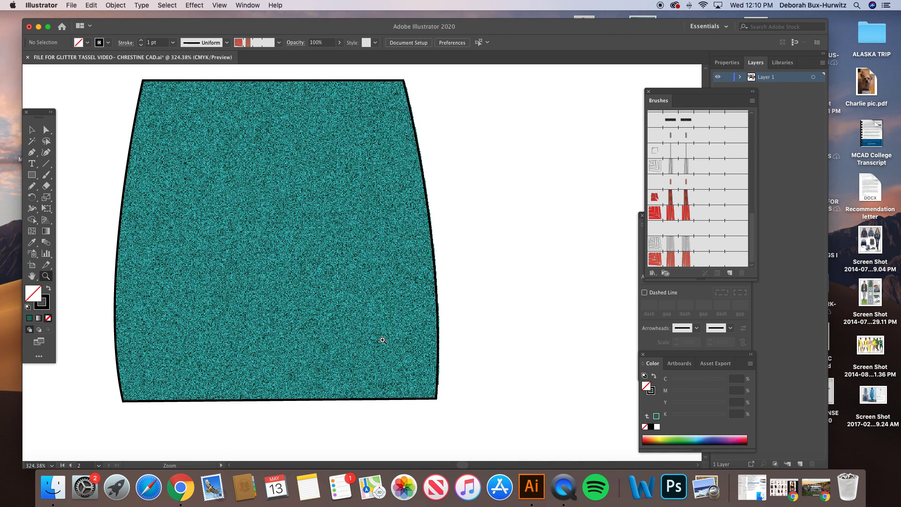
click(32, 129)
click(429, 207)
click(428, 207)
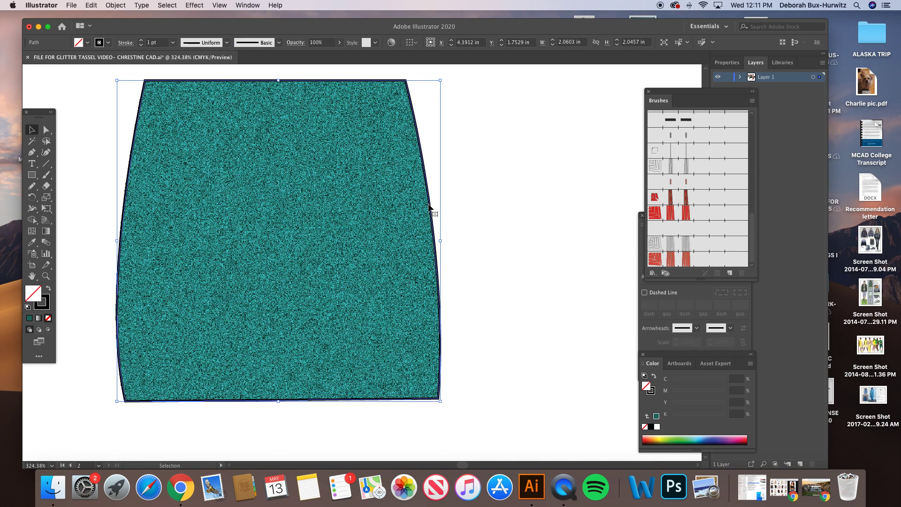
click(488, 207)
- Examine the outlined glitter skirt and its grain texture at close range and at reduced size
key(super+1)
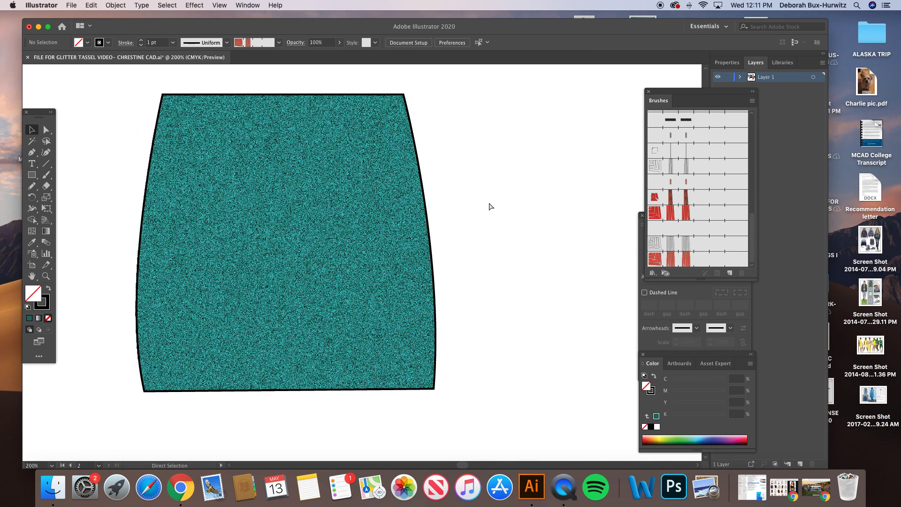
key(z)
drag(179, 215, 472, 392)
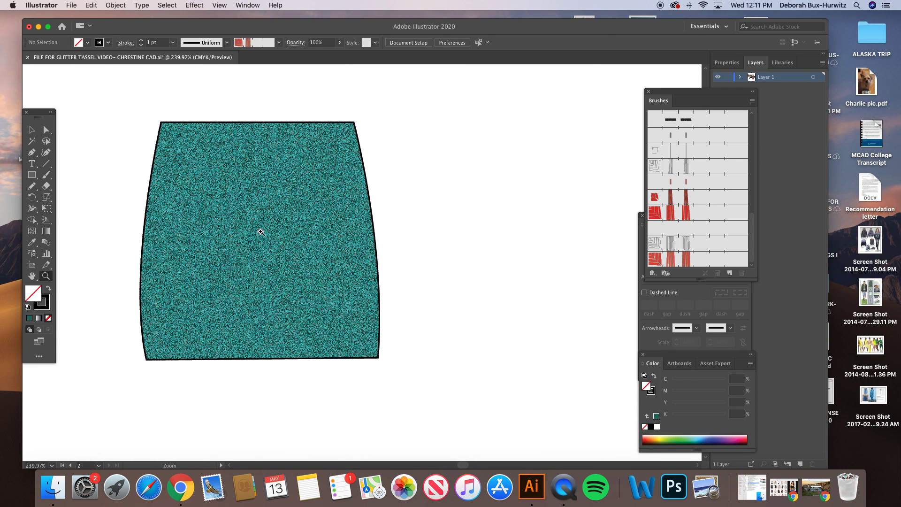
drag(124, 105, 454, 304)
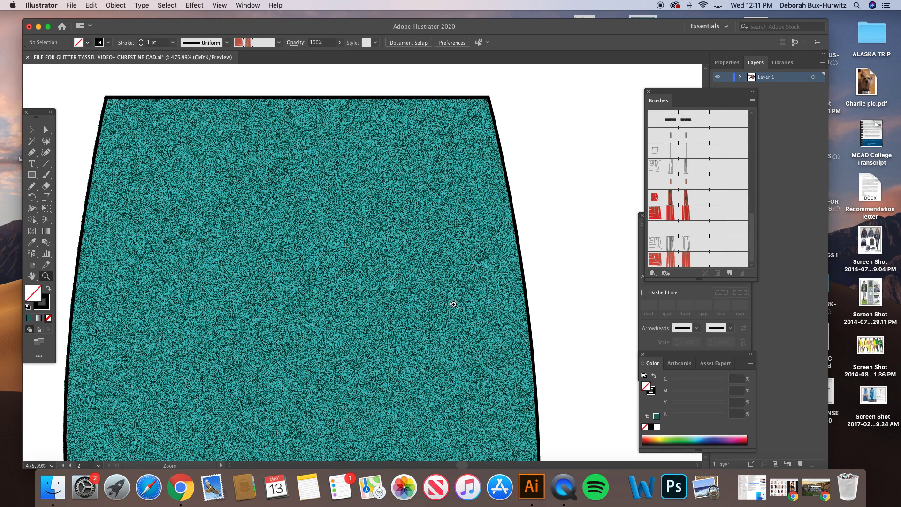
key(super+minus)
key(super+minus)
key(super+minus)
key(super+minus)
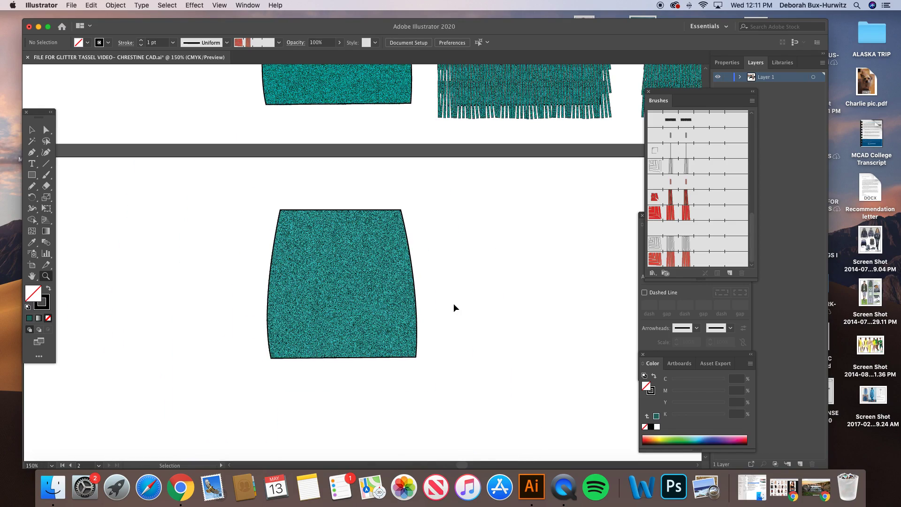
- Compare the new glitter skirt with the teal tassel examples and instructions on the first artboard
scroll(363, 286, right, 5)
scroll(363, 286, up, 3)
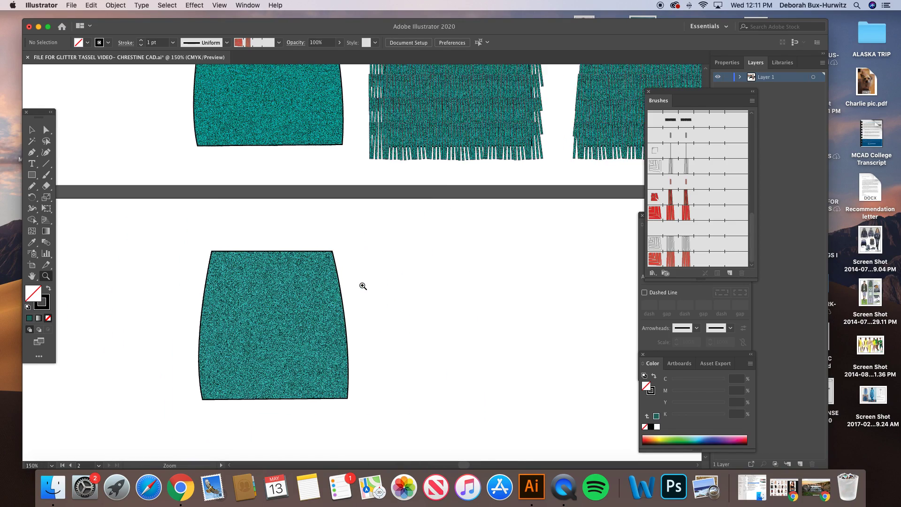
scroll(363, 286, left, 3)
key(super+minus)
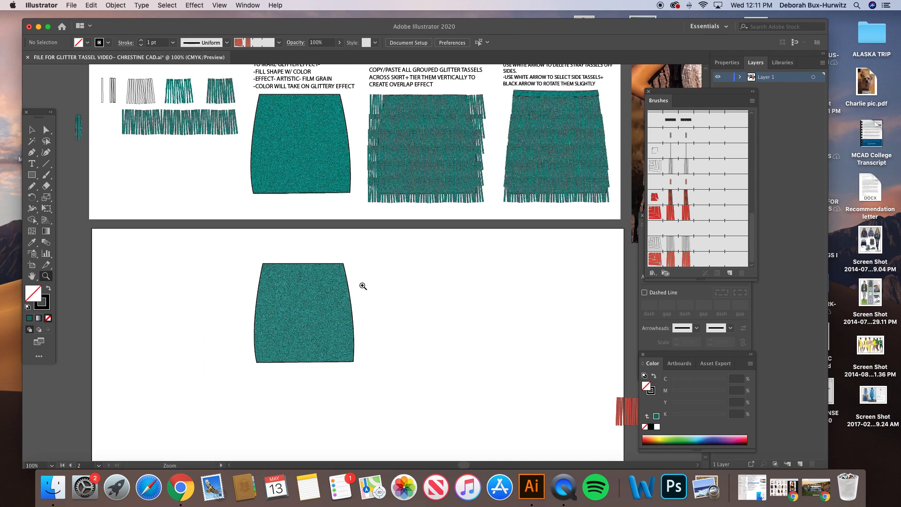
scroll(249, 263, up, 3)
scroll(249, 262, left, 2)
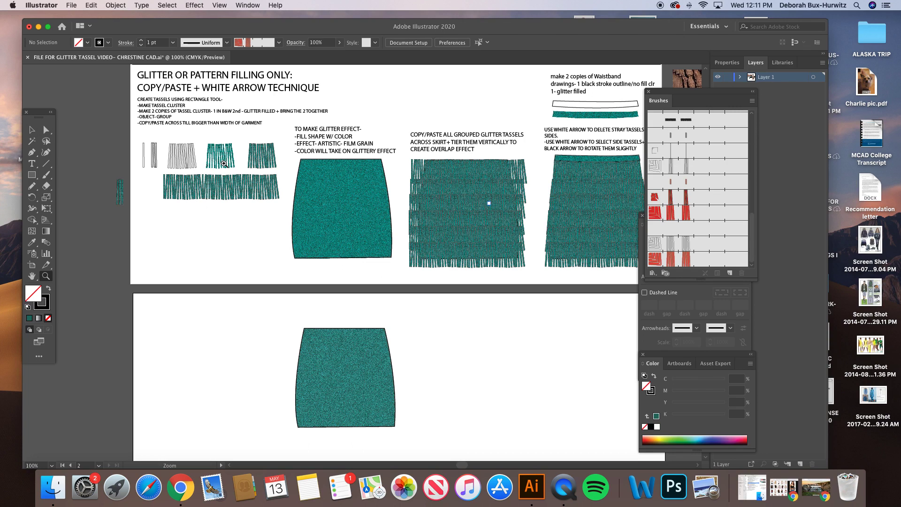
scroll(224, 163, up, 3)
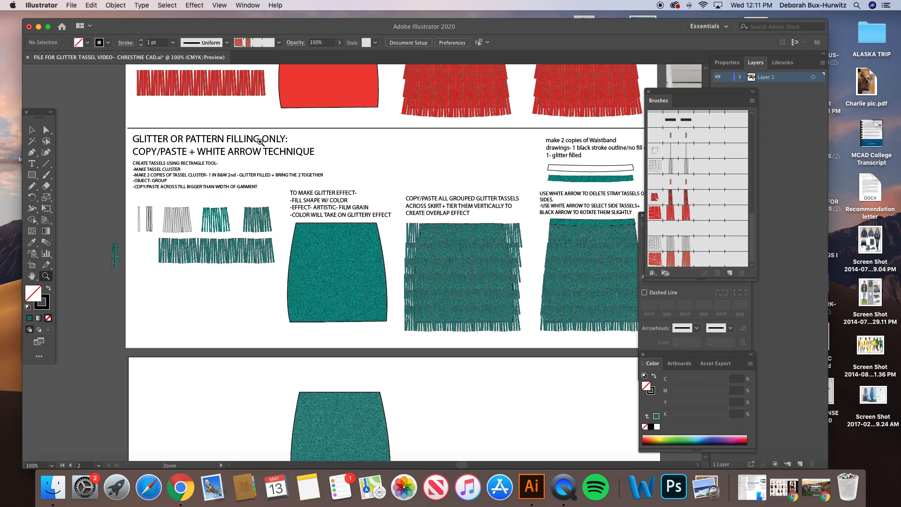
scroll(37, 132, up, 6)
- Select the example red tassel strip and look through the brush library for its pattern brush
click(32, 130)
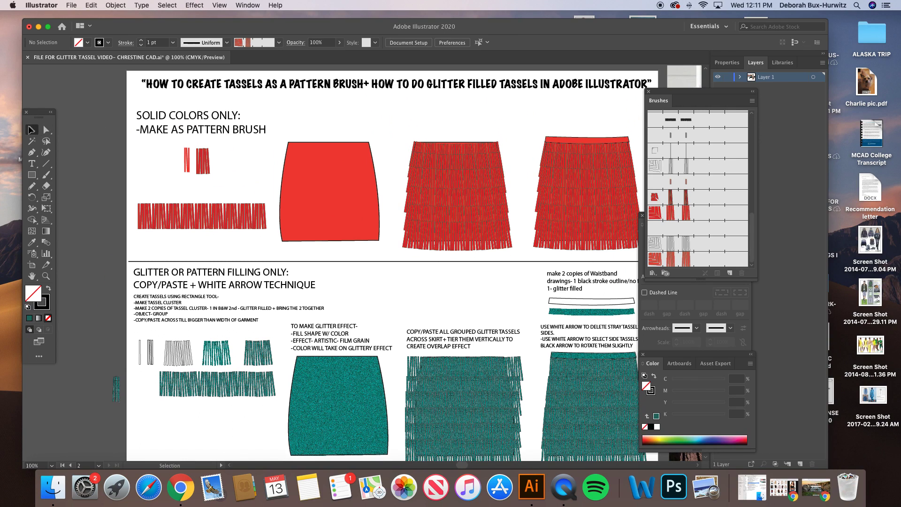
click(170, 217)
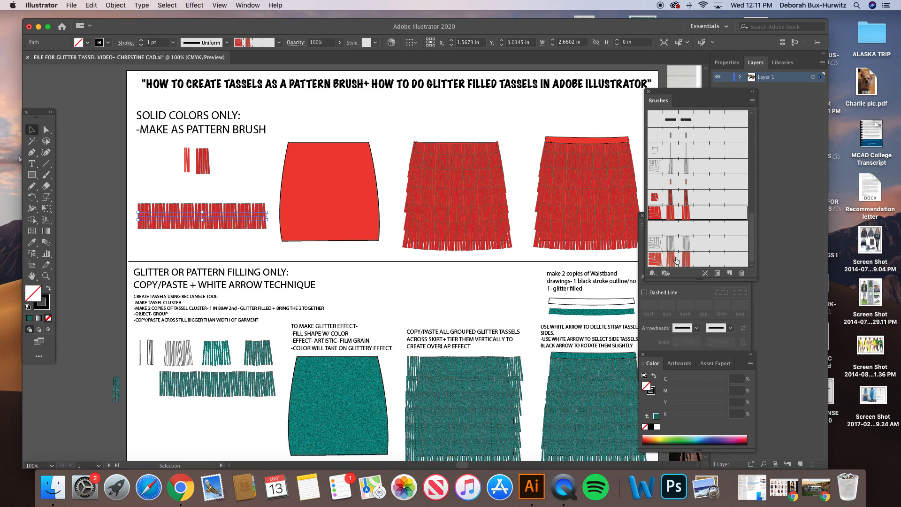
scroll(690, 206, up, 5)
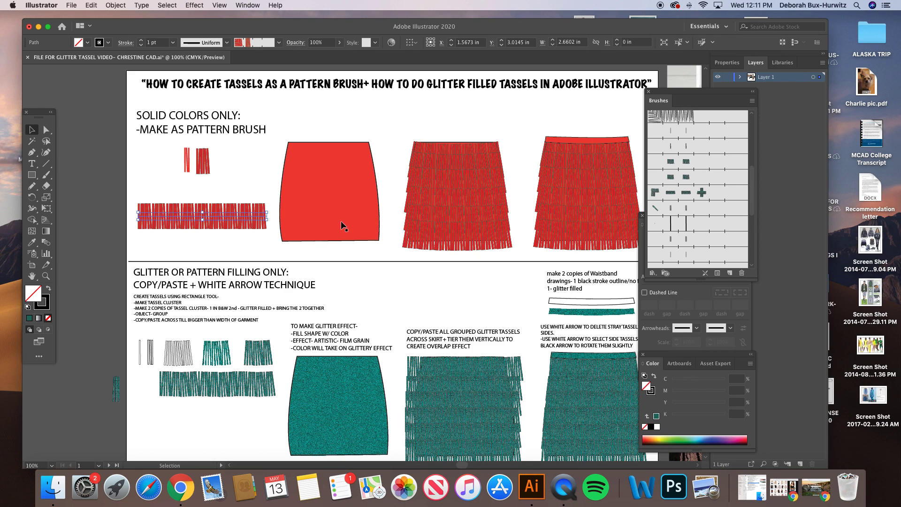
scroll(151, 190, up, 5)
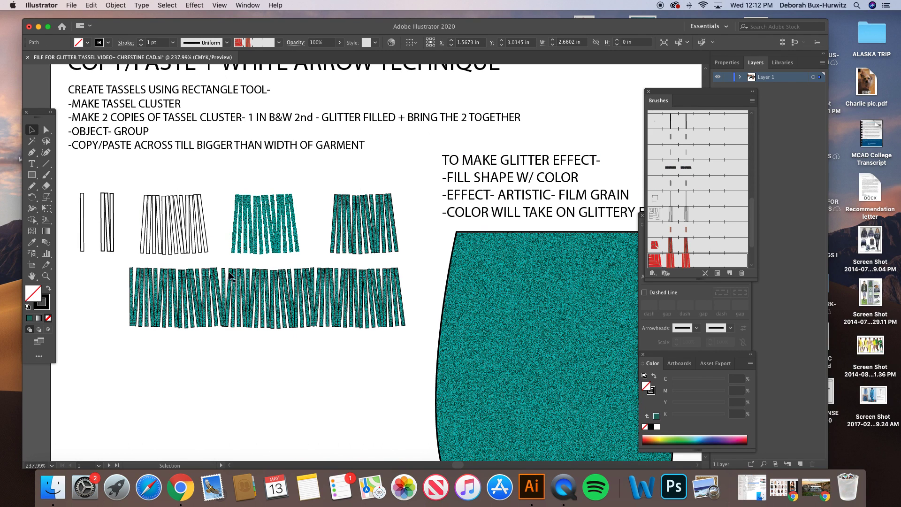
- Read the glitter tassel instructions and examine the single tassels, the outlined cluster, the glitter-filled cluster and the combined strip up close
scroll(224, 290, down, 2)
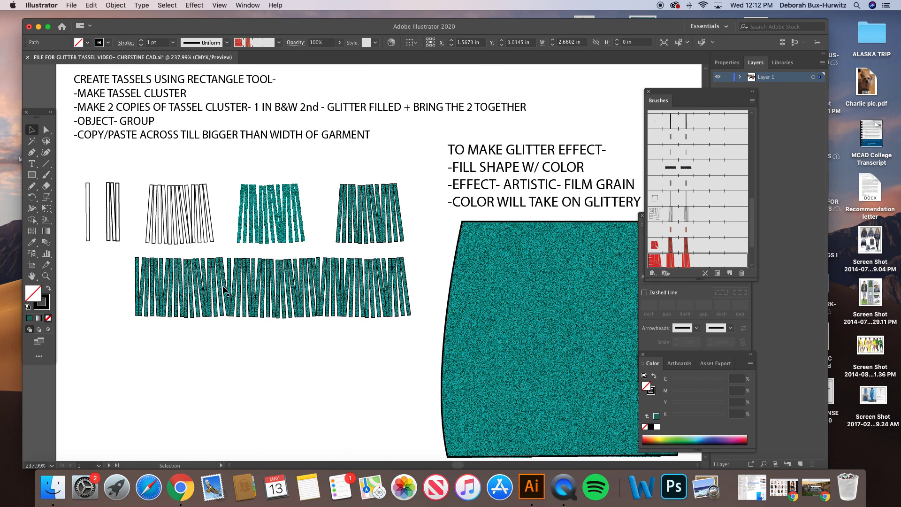
scroll(223, 290, down, 2)
scroll(226, 291, up, 1)
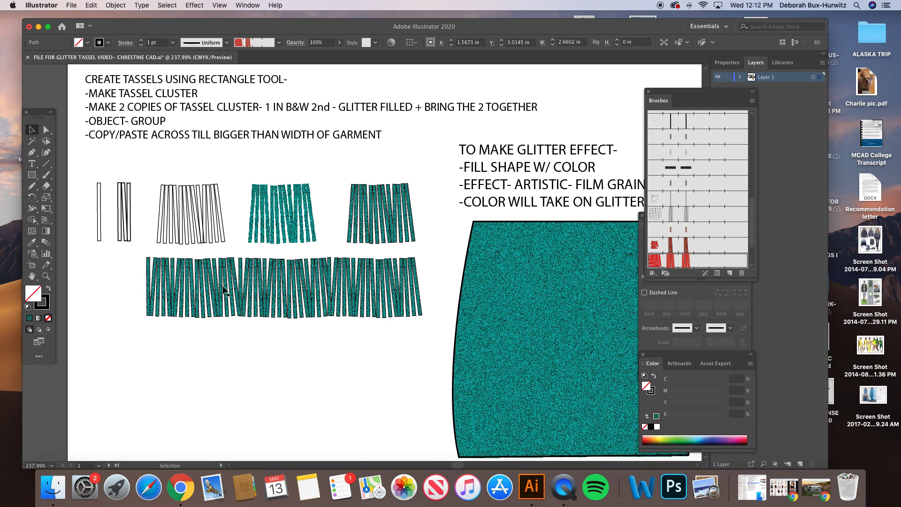
scroll(226, 291, down, 3)
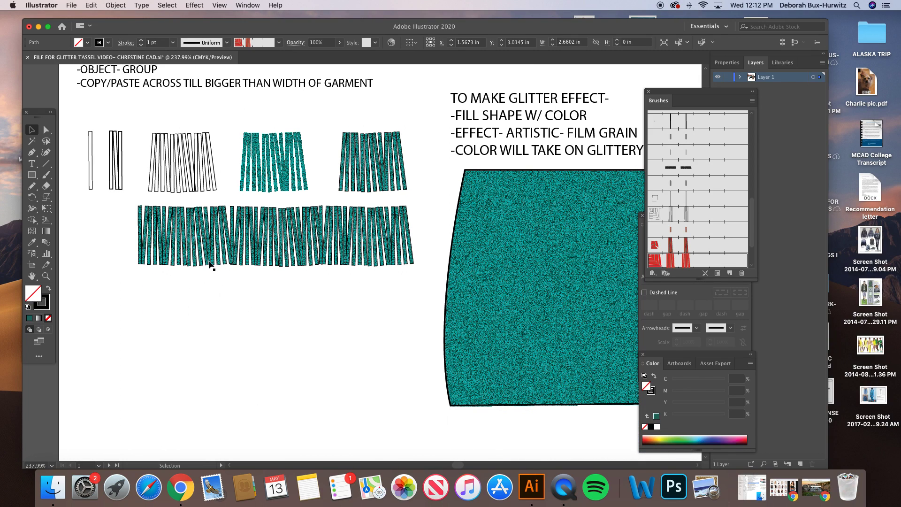
scroll(213, 266, up, 4)
click(46, 276)
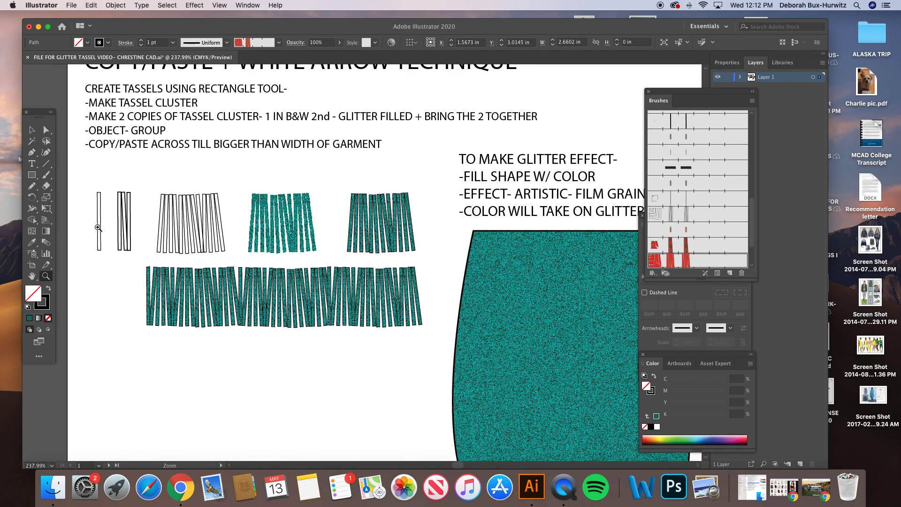
drag(90, 181, 306, 306)
scroll(282, 283, left, 3)
key(v)
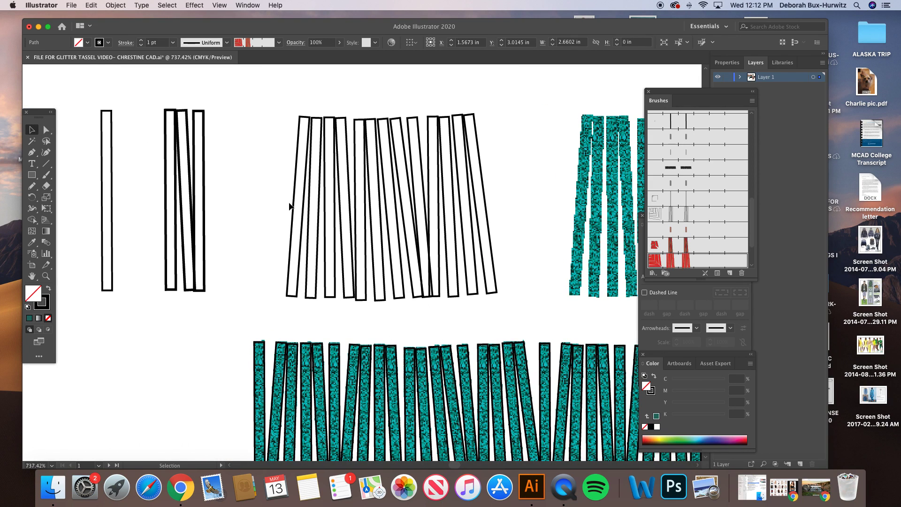
scroll(258, 201, right, 3)
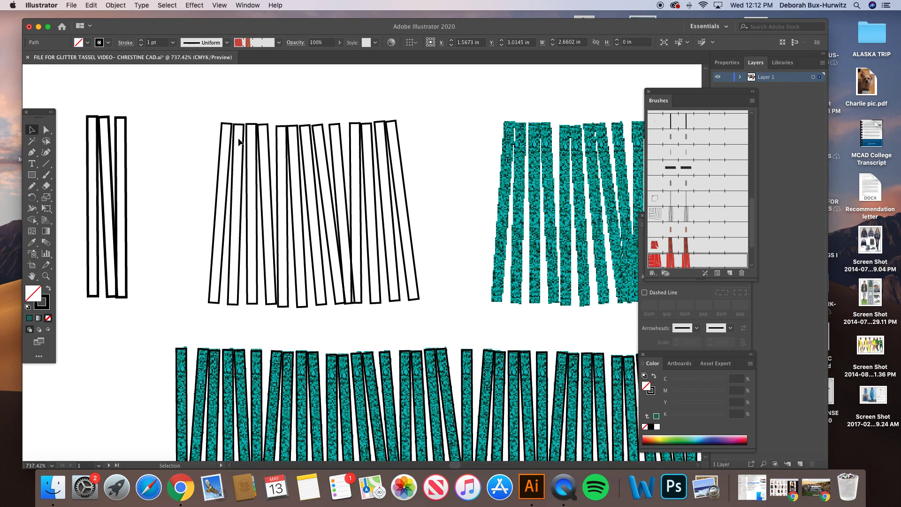
scroll(330, 195, right, 2)
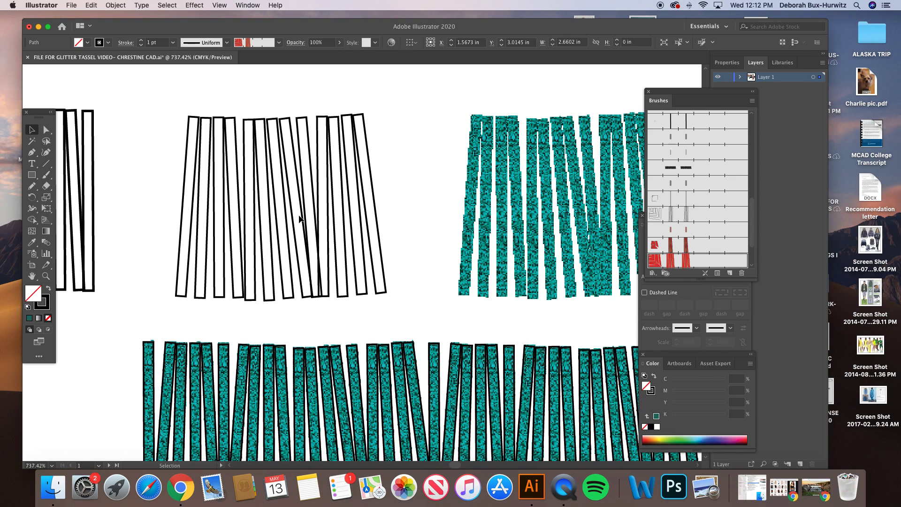
scroll(300, 218, right, 3)
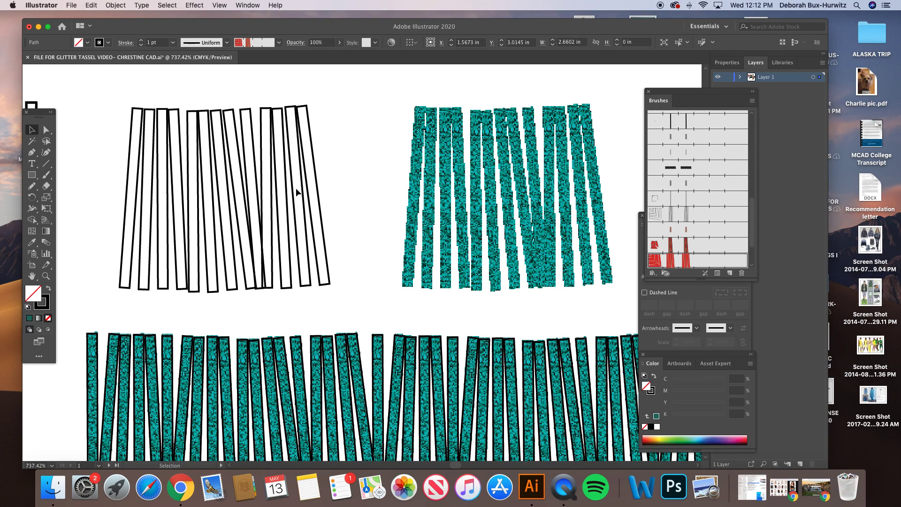
- Compare the outlined, glitter-filled and combined example clusters with the glitter tassel instructions, viewing the clusters up close
key(super+minus)
key(super+minus)
key(super+minus)
key(super+minus)
key(super+minus)
scroll(331, 359, down, 10)
scroll(331, 359, right, 5)
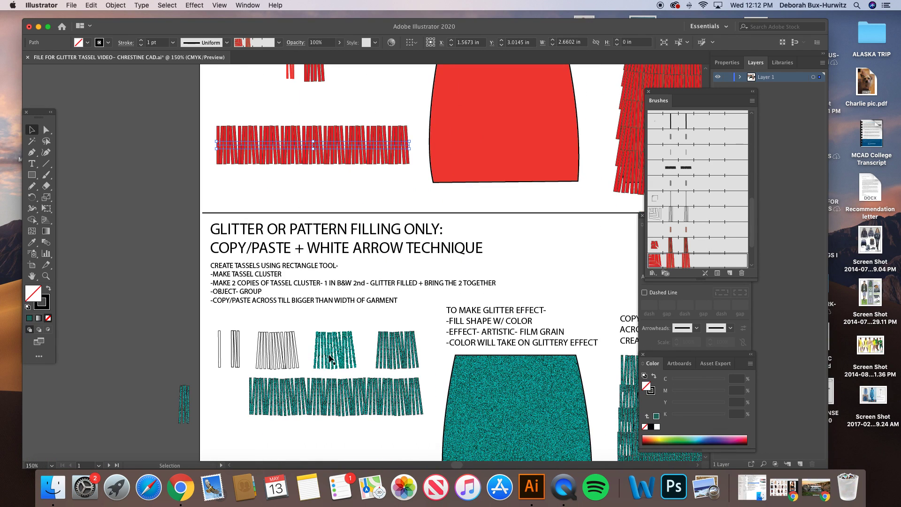
click(45, 276)
drag(195, 257, 465, 384)
click(32, 130)
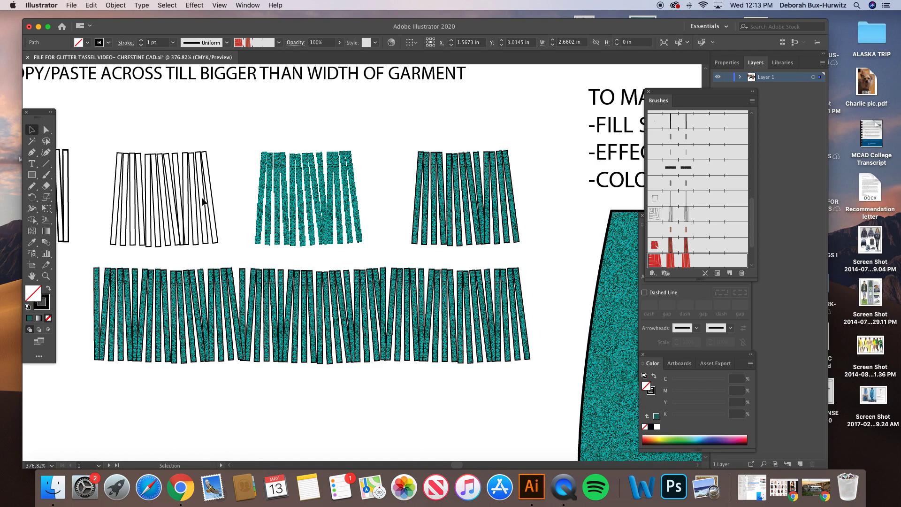
- Select the whole outlined example cluster, and separately its first tassel alone, to inspect its fill and stroke
drag(107, 141, 231, 258)
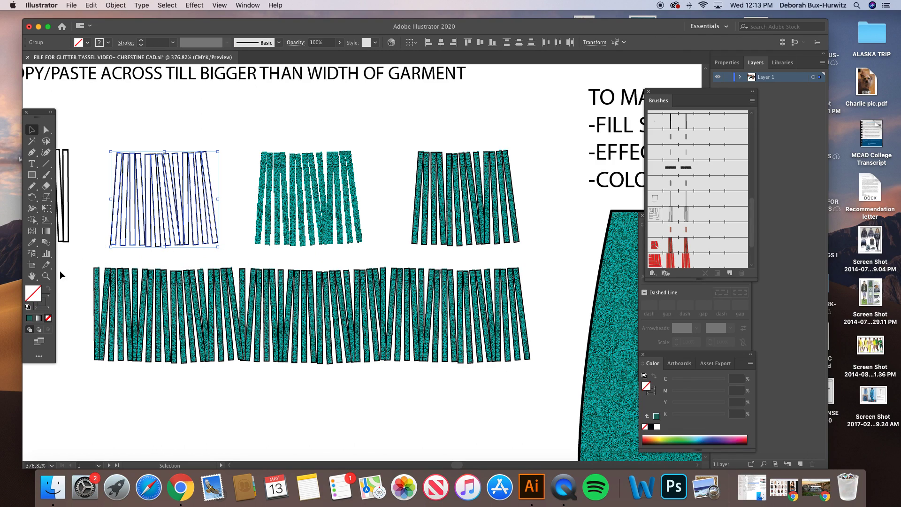
click(97, 162)
key(a)
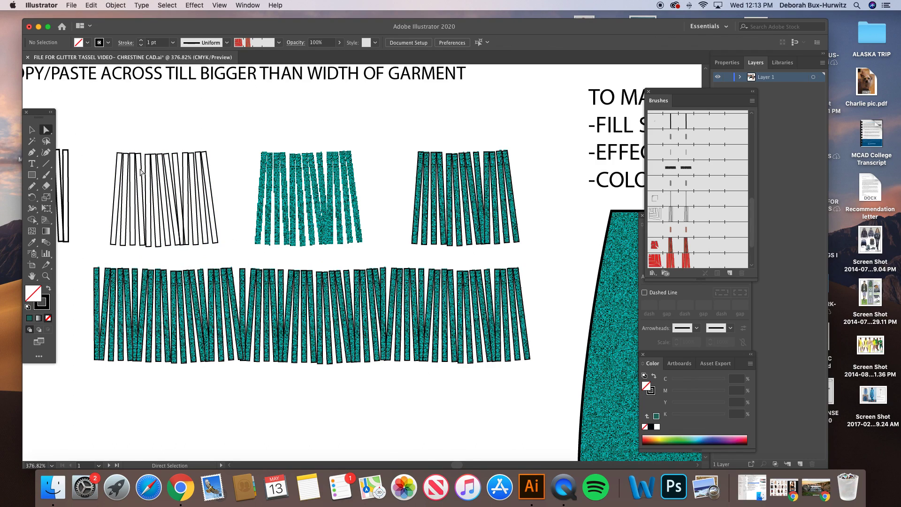
click(117, 168)
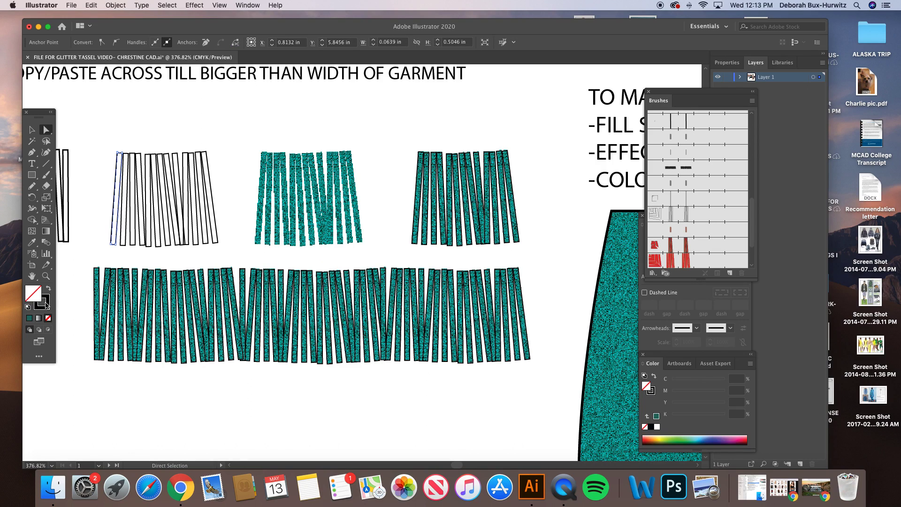
click(115, 147)
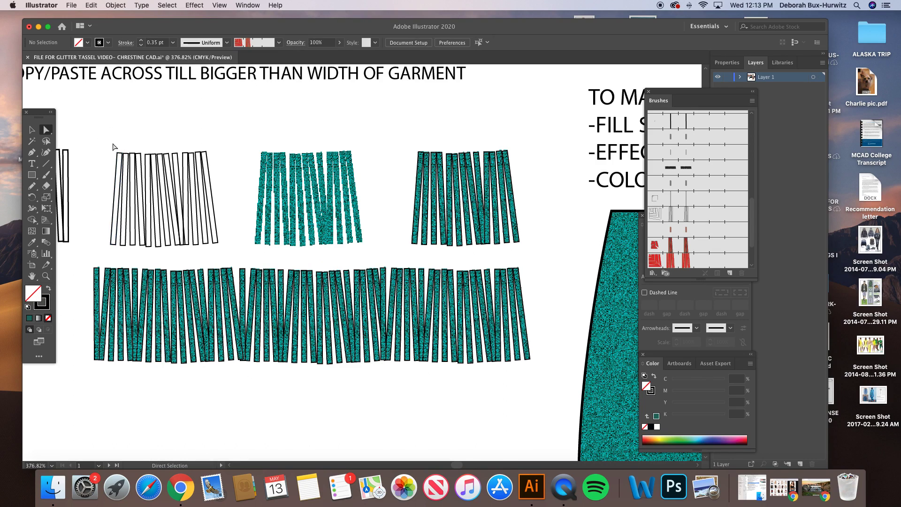
- Try pasting a copy of the outlined tassel cluster above the glitter-filled and combined examples
click(31, 130)
drag(105, 144, 230, 247)
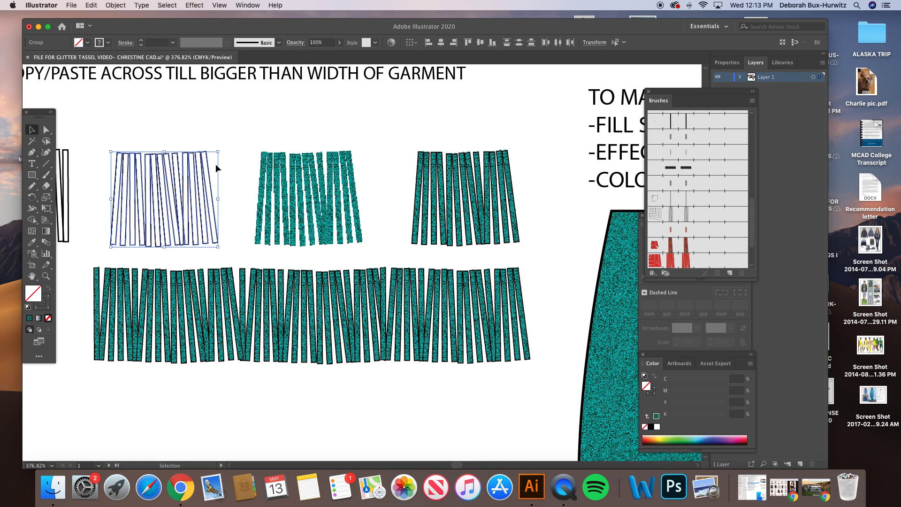
key(super+v)
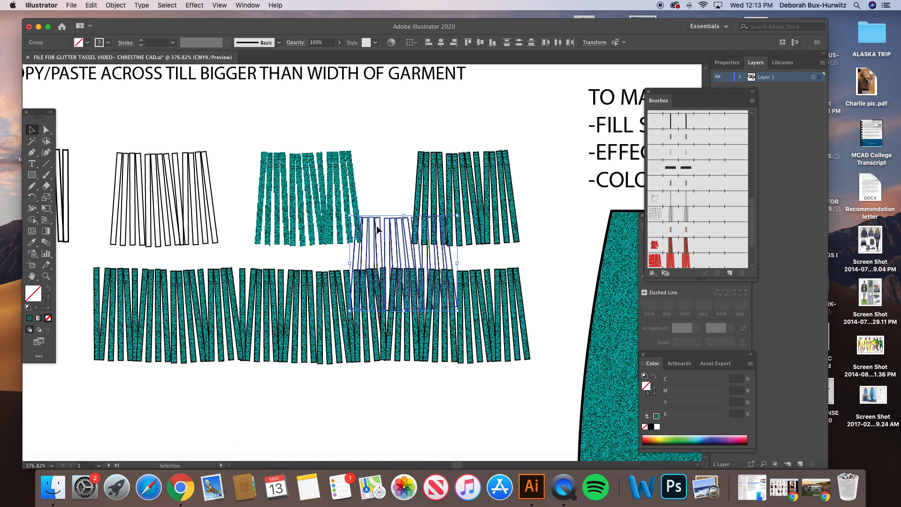
drag(378, 230, 358, 97)
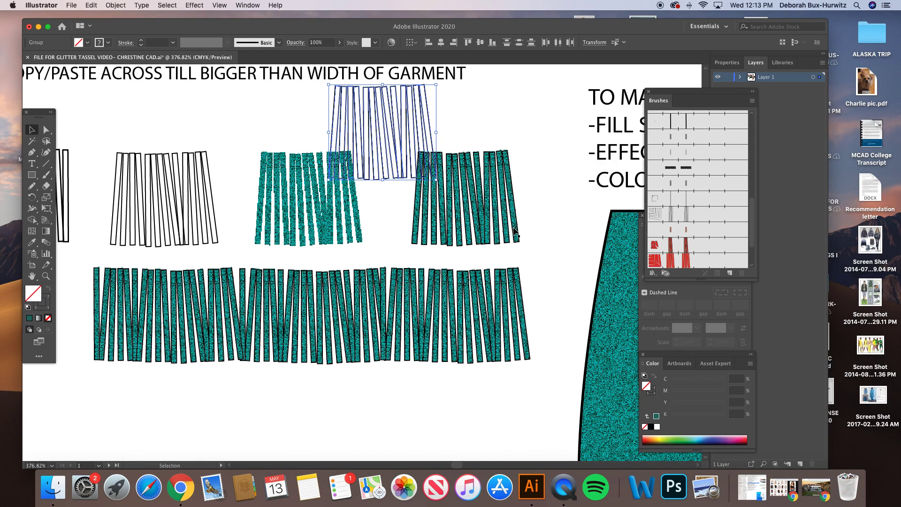
key(Delete)
- Select a tassel in the glitter-filled example cluster and examine its grain texture at close range and beside the other examples
click(294, 204)
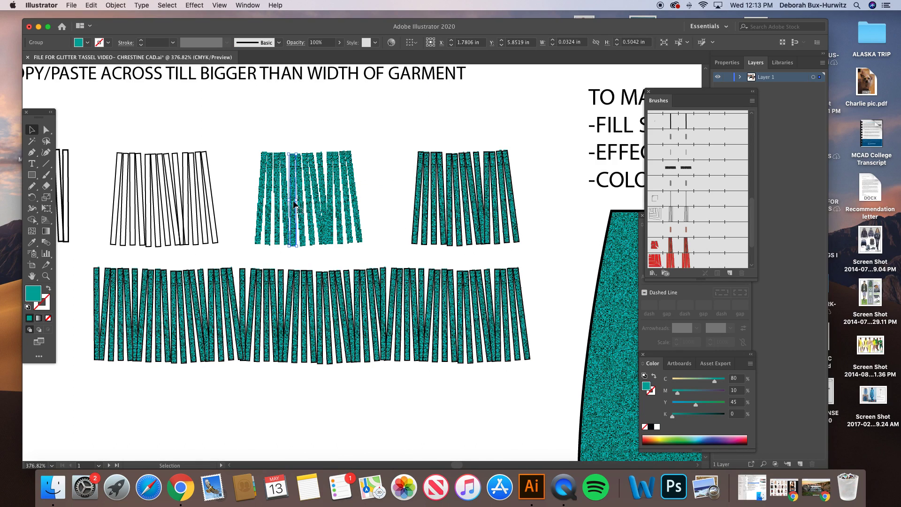
click(32, 242)
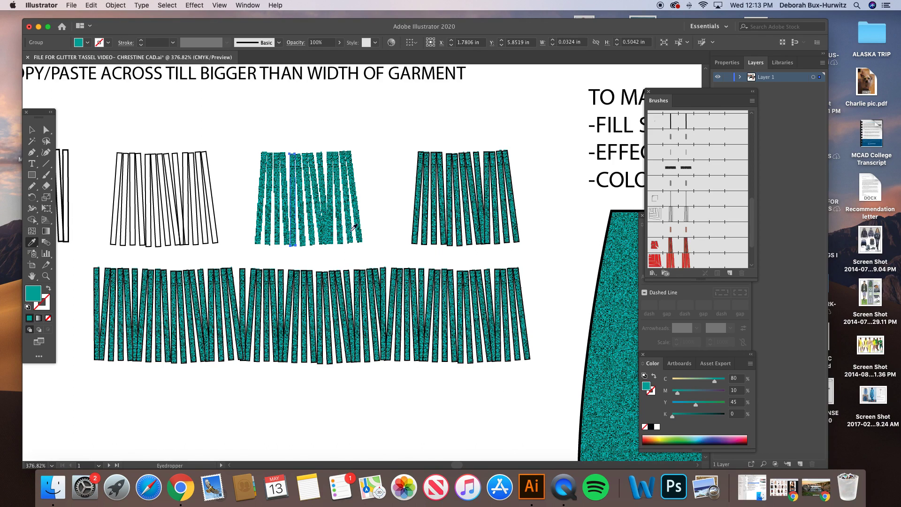
click(46, 276)
drag(221, 130, 427, 254)
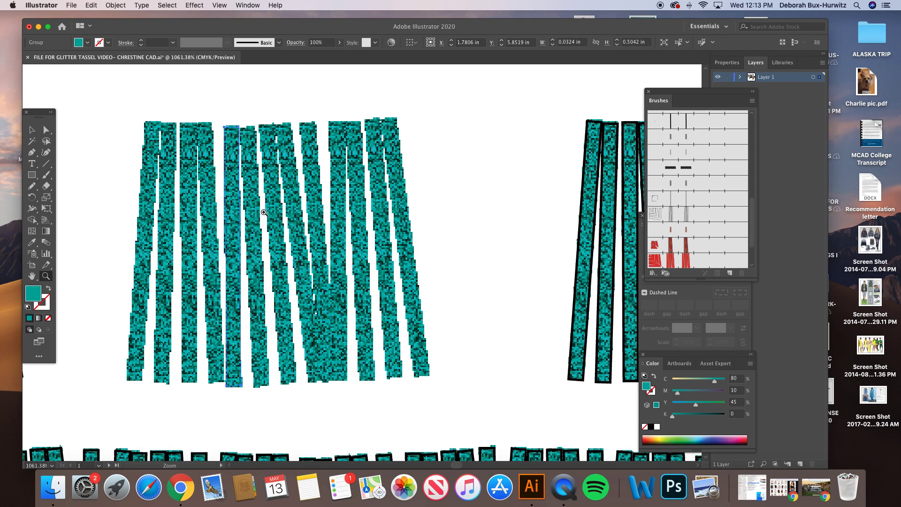
key(super+shift+a)
key(a)
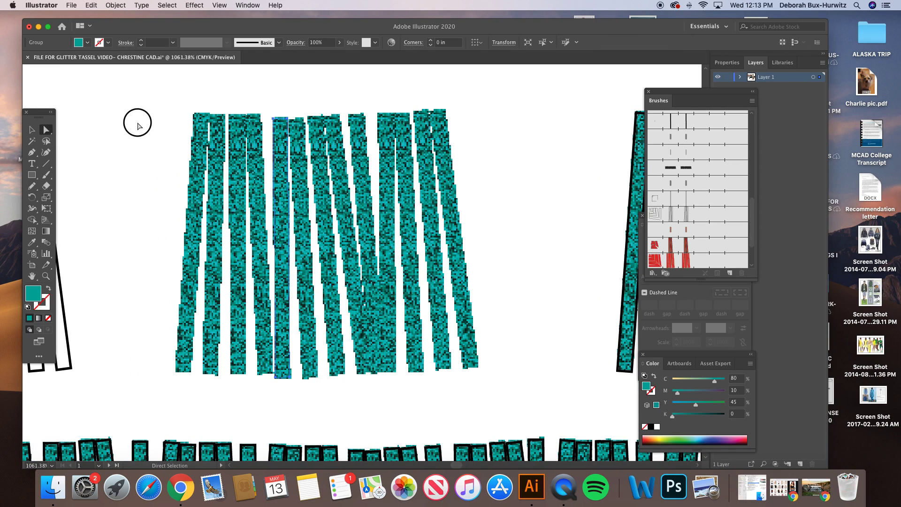
scroll(239, 217, left, 2)
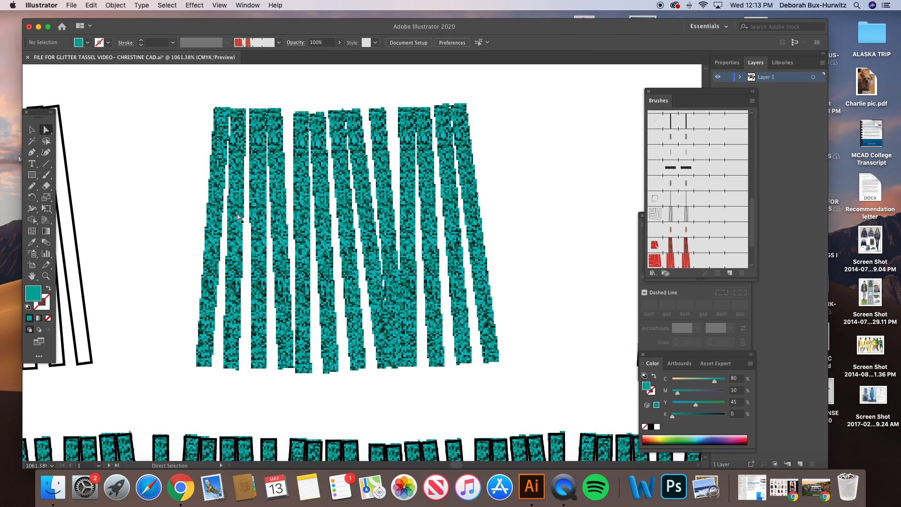
key(super+minus)
key(super+minus)
key(super+minus)
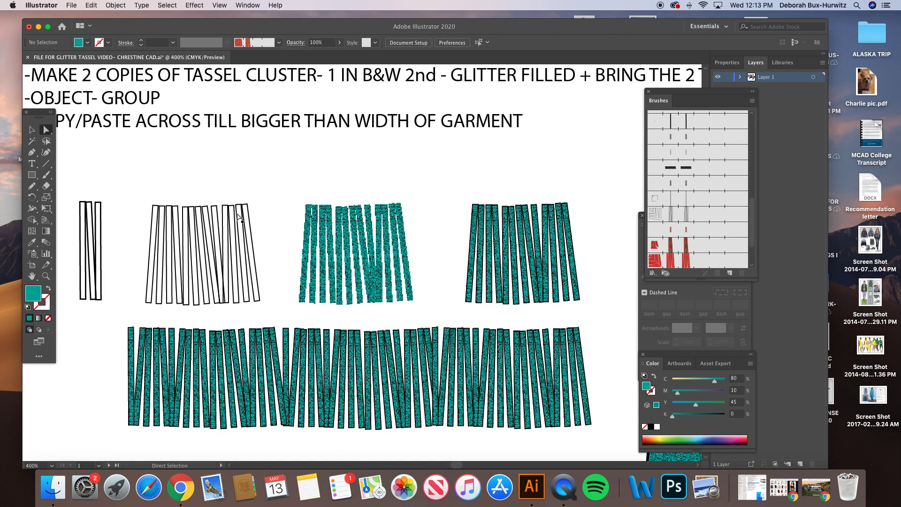
scroll(291, 212, right, 2)
scroll(291, 211, down, 1)
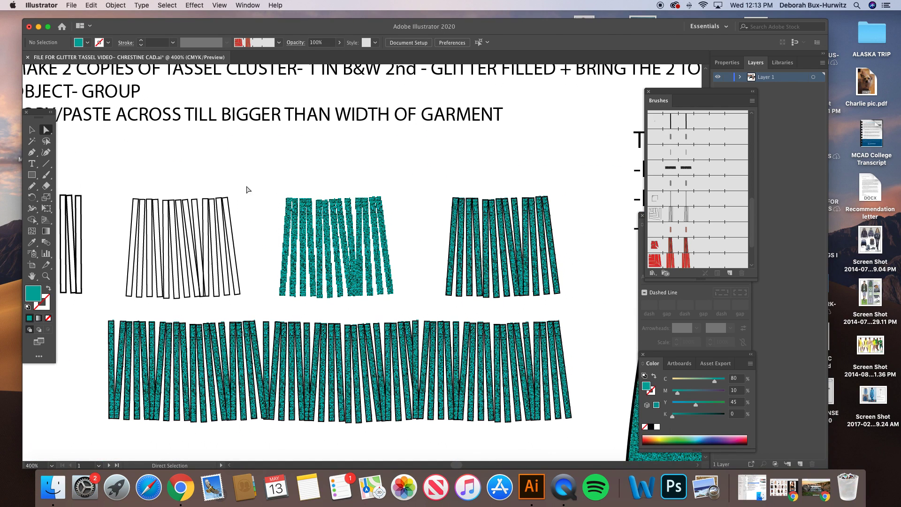
- Select the first tassel of the glitter-filled cluster and compare its teal fill with the glitter skirt example
click(37, 129)
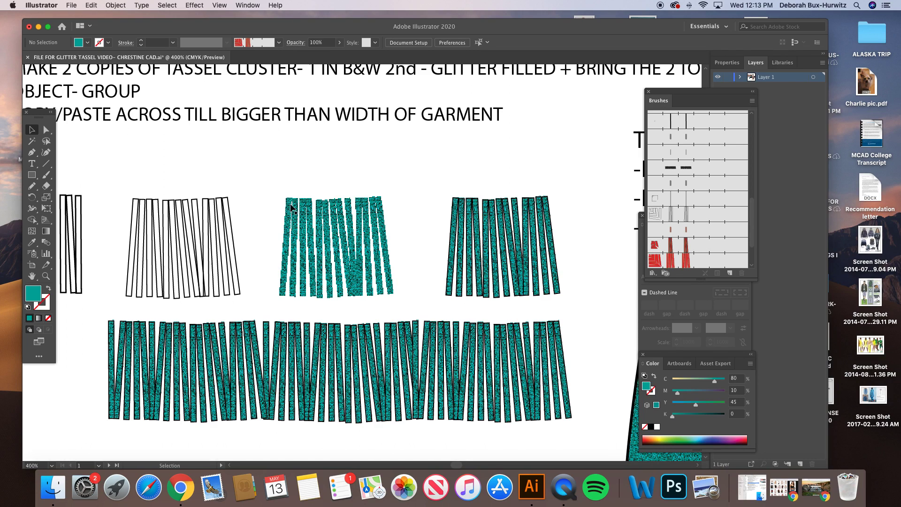
click(286, 263)
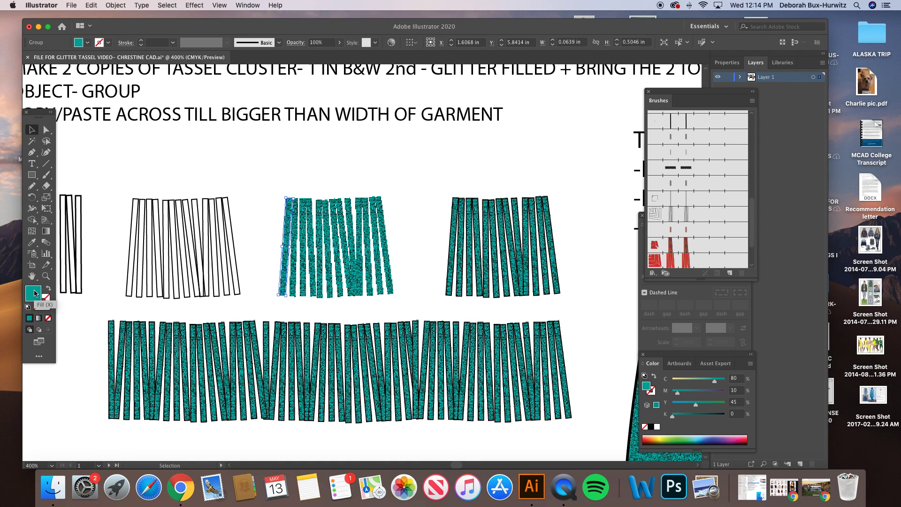
scroll(516, 289, right, 10)
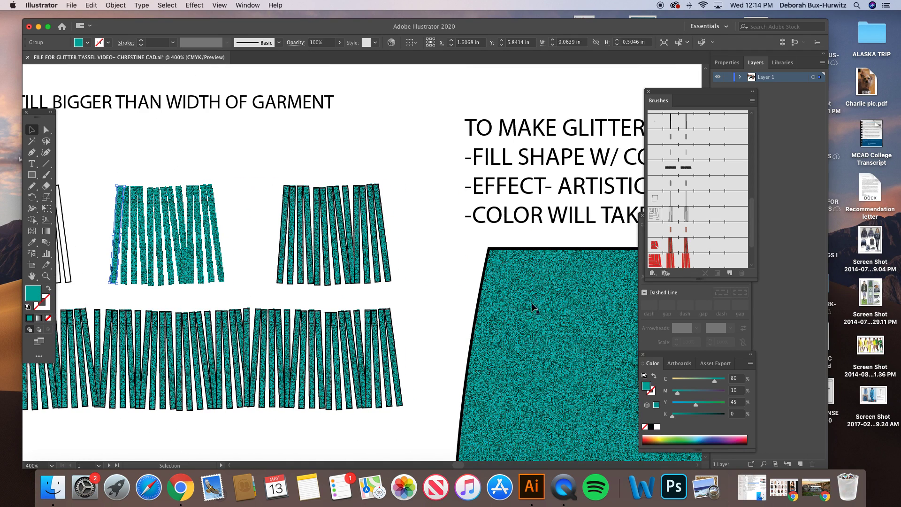
scroll(457, 263, left, 10)
scroll(457, 264, up, 3)
- Group the tassels of the copied outlined cluster, and separately group those of the glitter-filled cluster
drag(74, 153, 281, 344)
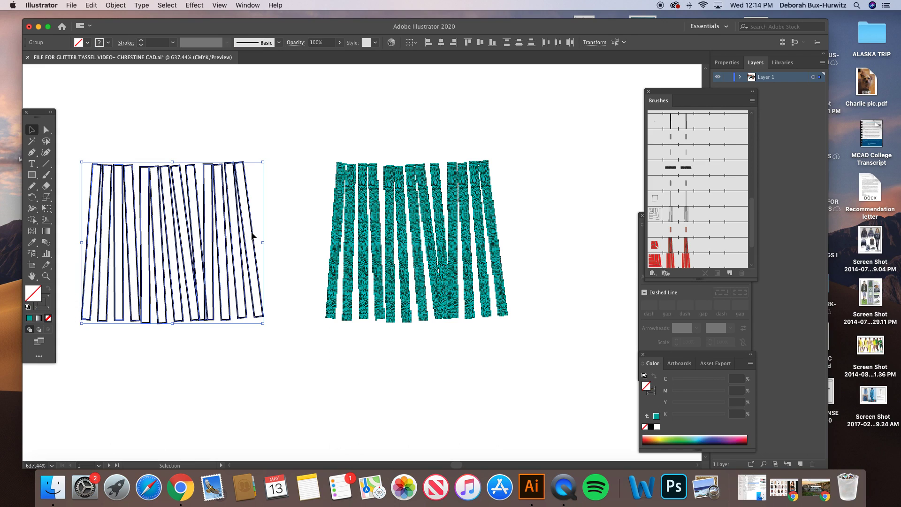
click(116, 5)
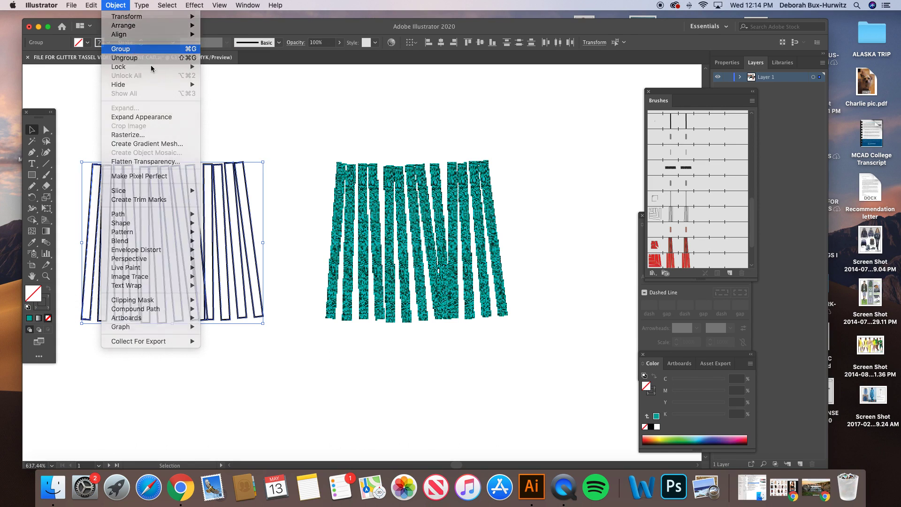
click(127, 60)
drag(330, 141, 558, 363)
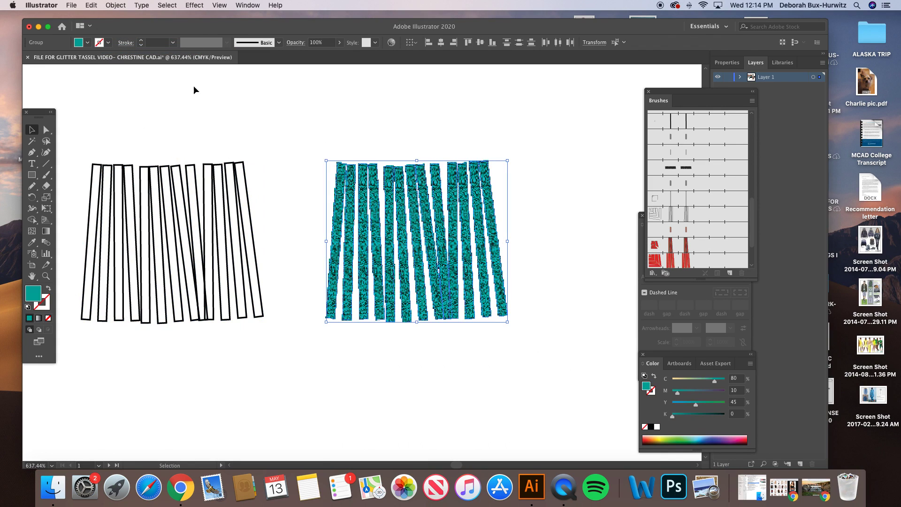
click(120, 5)
click(127, 49)
click(282, 125)
- Move the outlined cluster onto the glitter-filled cluster so the black outlines line up with the teal tassels
drag(249, 200, 491, 194)
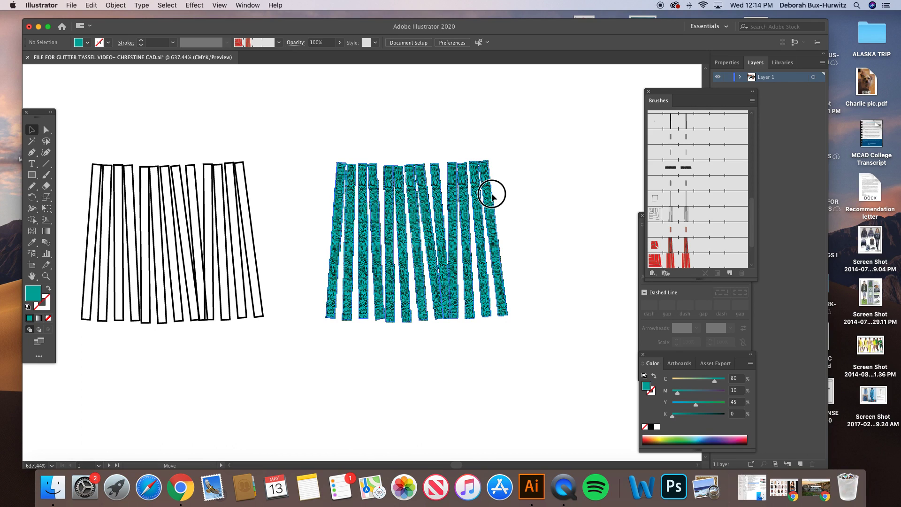
drag(491, 194, 491, 195)
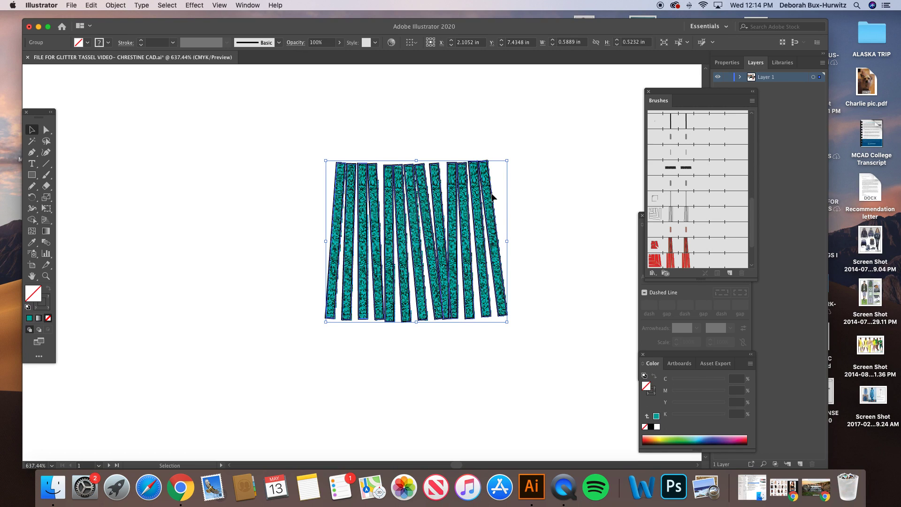
key(Right)
key(Left)
click(490, 187)
click(508, 188)
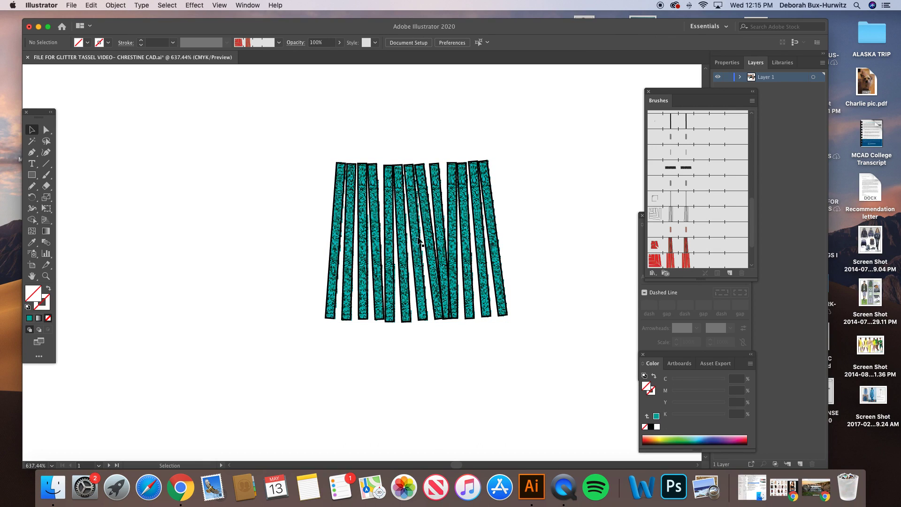
- Examine the combined cluster up close and select the seventh tassel's glitter fill to check its fit within the outline
click(46, 276)
drag(319, 157, 599, 318)
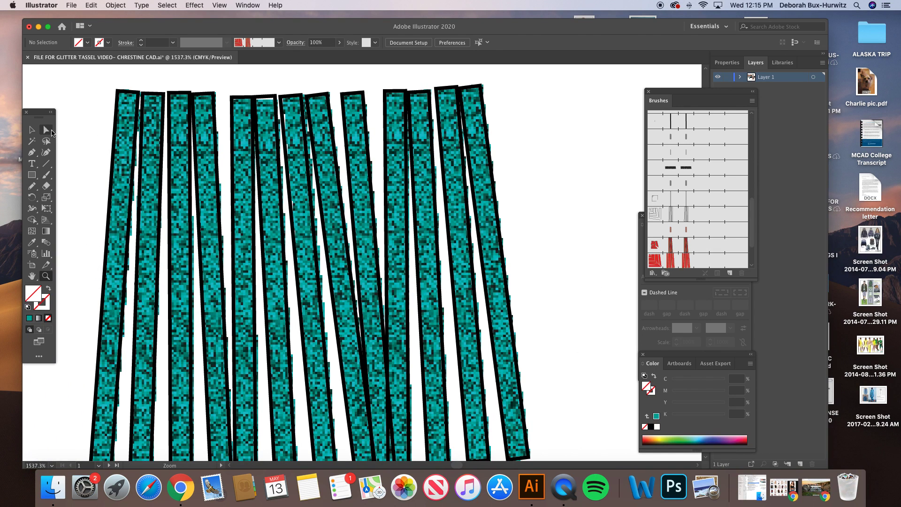
click(46, 130)
click(296, 108)
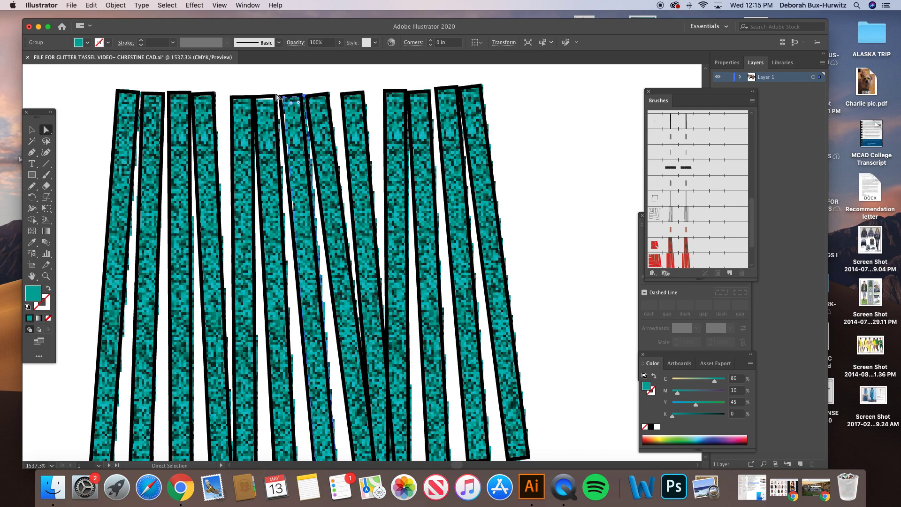
click(32, 130)
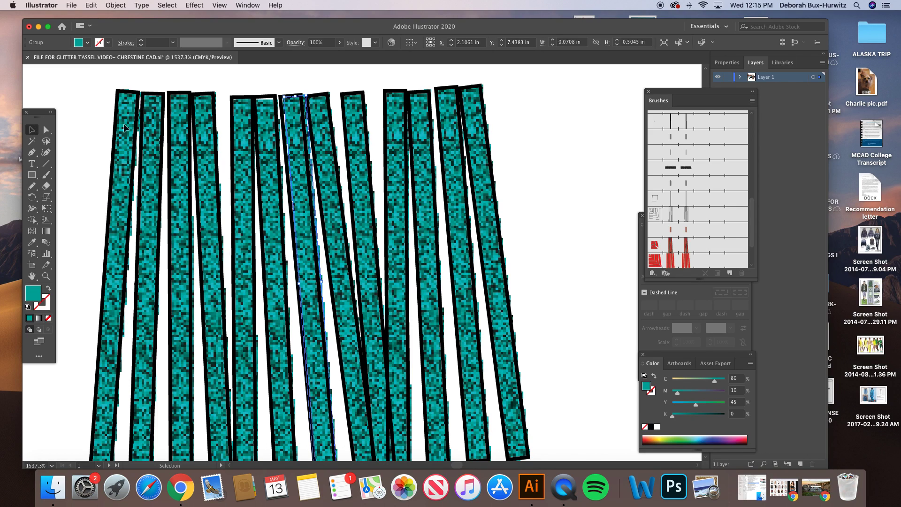
click(294, 95)
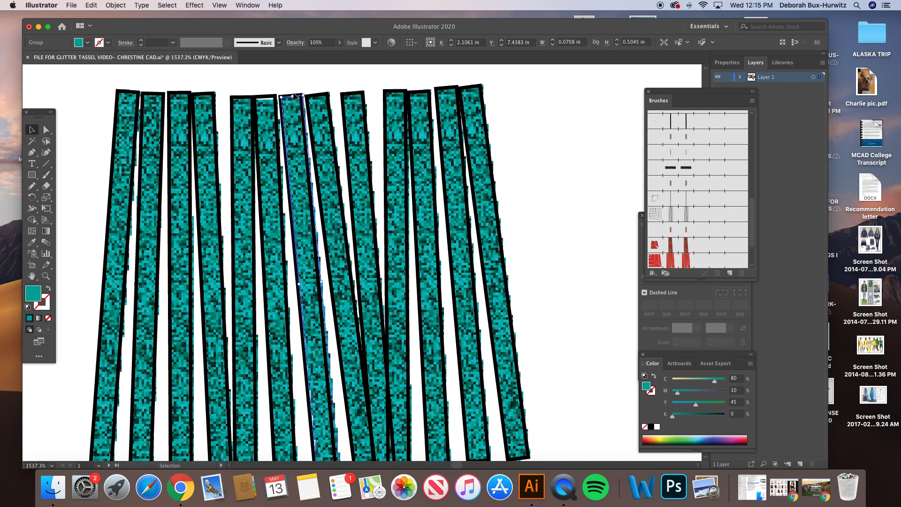
click(46, 130)
click(89, 121)
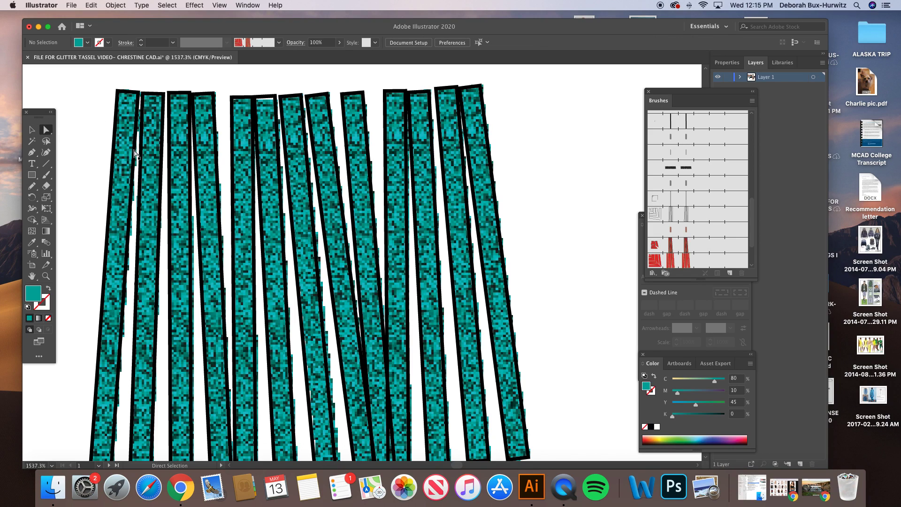
- Narrow the first tassel's glitter fill to about 0.0627 in wide to fit it within its black outline
click(133, 125)
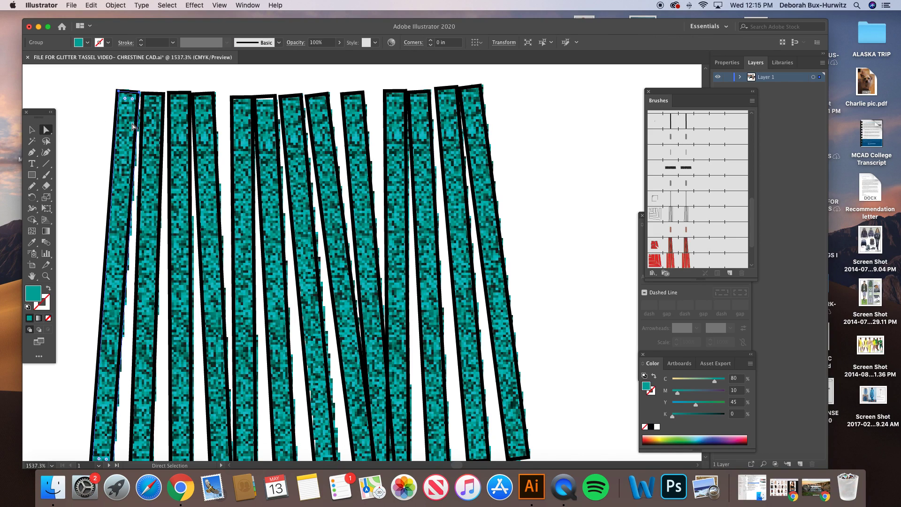
click(96, 130)
click(130, 129)
click(32, 129)
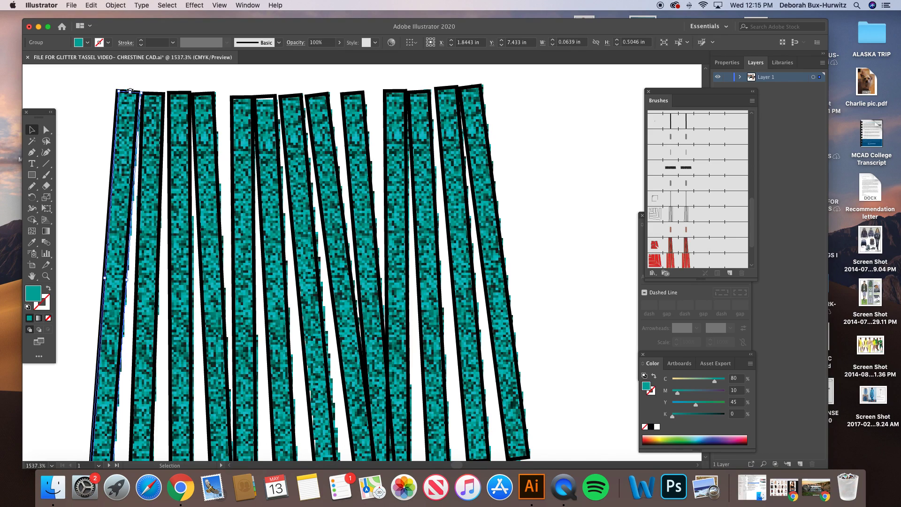
drag(131, 89, 132, 91)
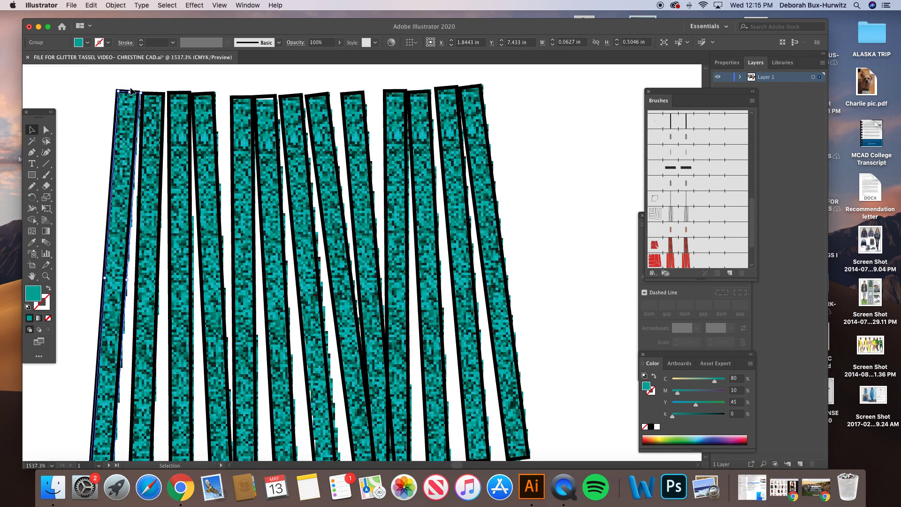
click(101, 115)
- Adjust the top edge of the sixth tassel's glitter fill to close the gap below its black outline
click(46, 129)
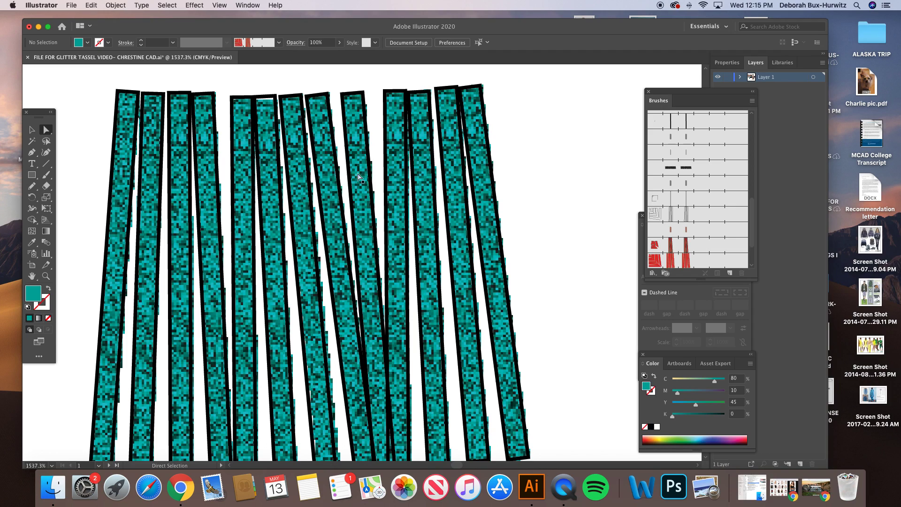
click(298, 169)
click(266, 151)
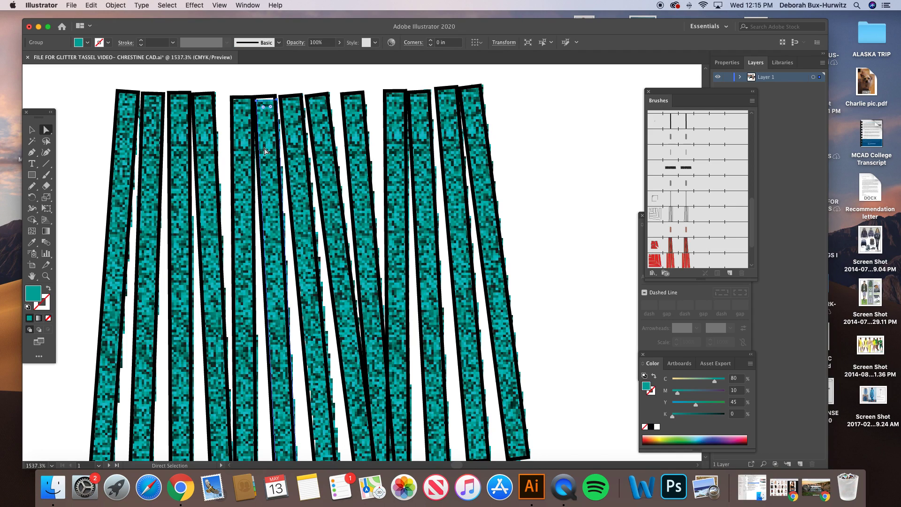
click(31, 129)
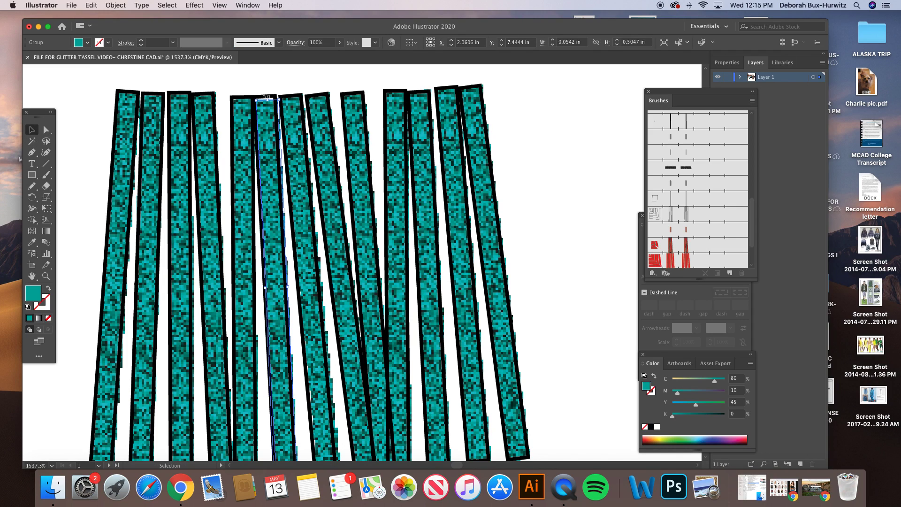
drag(268, 96, 266, 110)
click(510, 173)
scroll(308, 246, down, 3)
scroll(307, 246, right, 2)
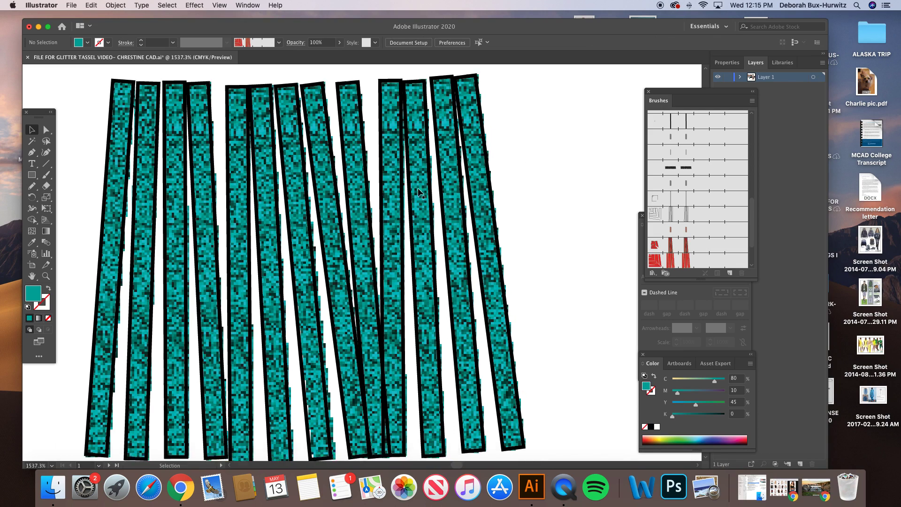
- Adjust the bottom edge of the seventh tassel's glitter fill to fit its black outline
click(46, 130)
click(285, 294)
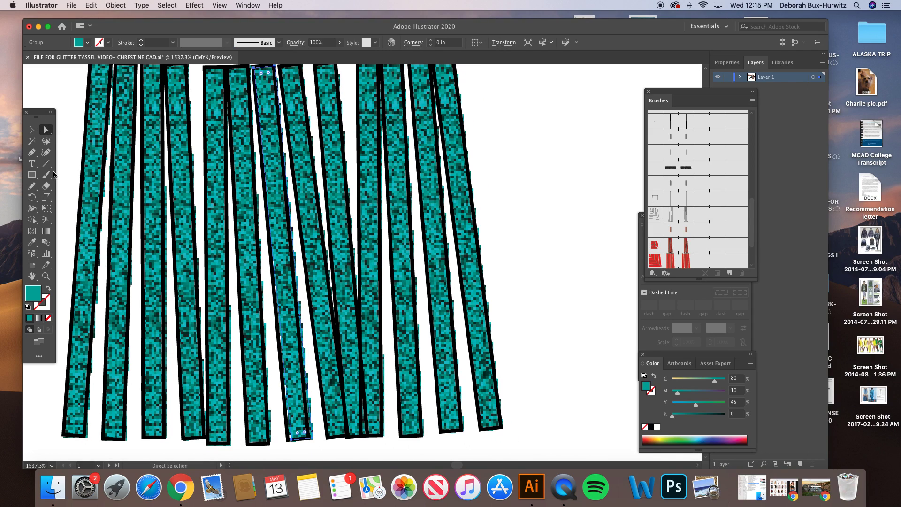
click(32, 129)
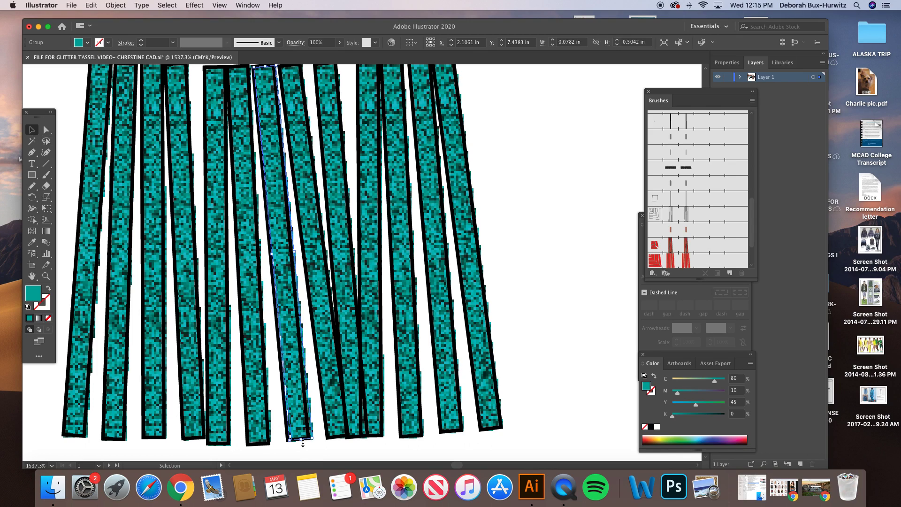
drag(304, 442, 308, 439)
click(324, 375)
click(536, 339)
scroll(416, 303, up, 2)
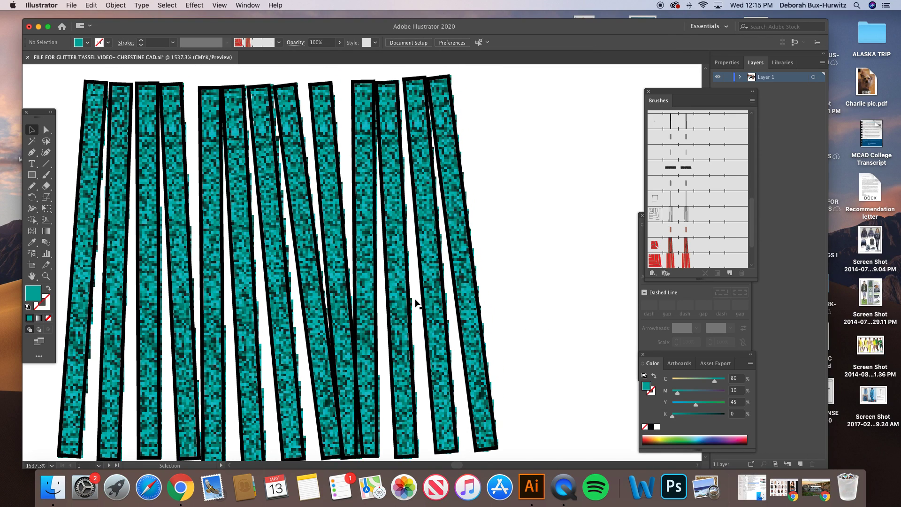
- Move the upper-right and lower-right corner points of the sixth tassel's glitter fill inward so they sit within its outline
click(46, 130)
click(252, 300)
scroll(245, 219, down, 3)
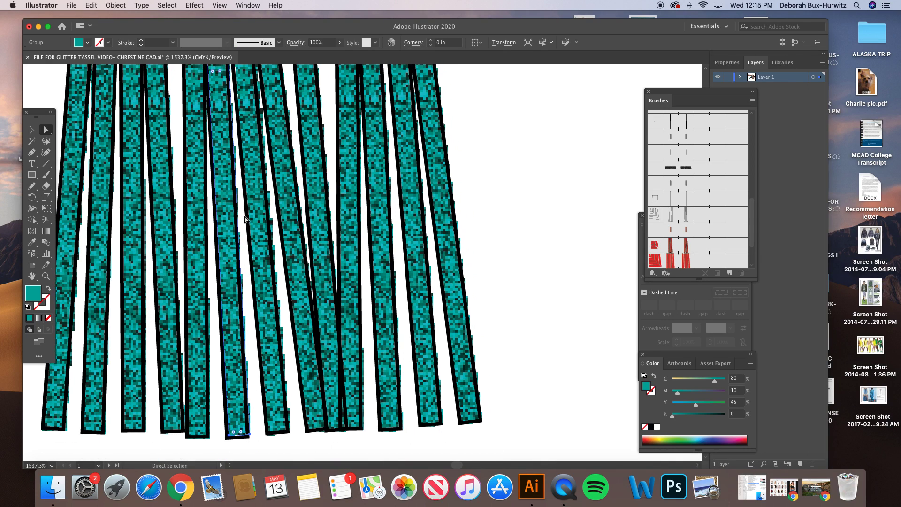
scroll(235, 165, up, 4)
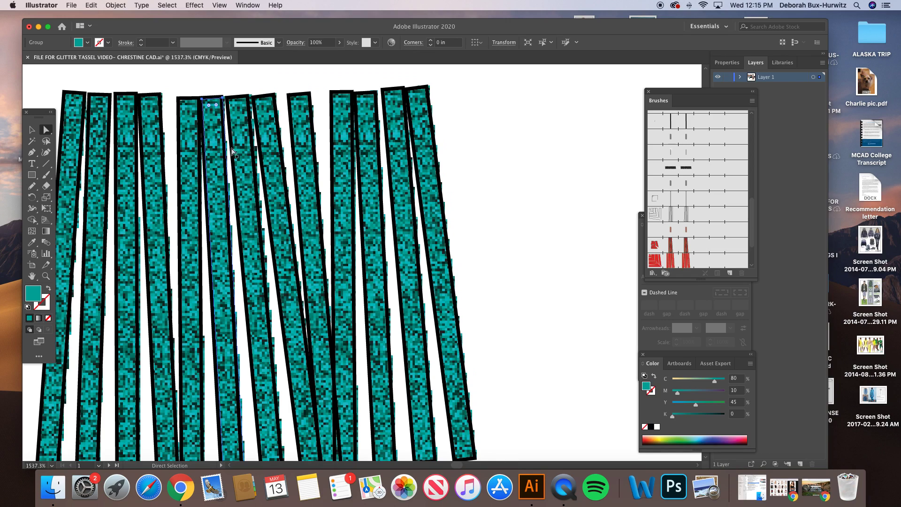
click(227, 86)
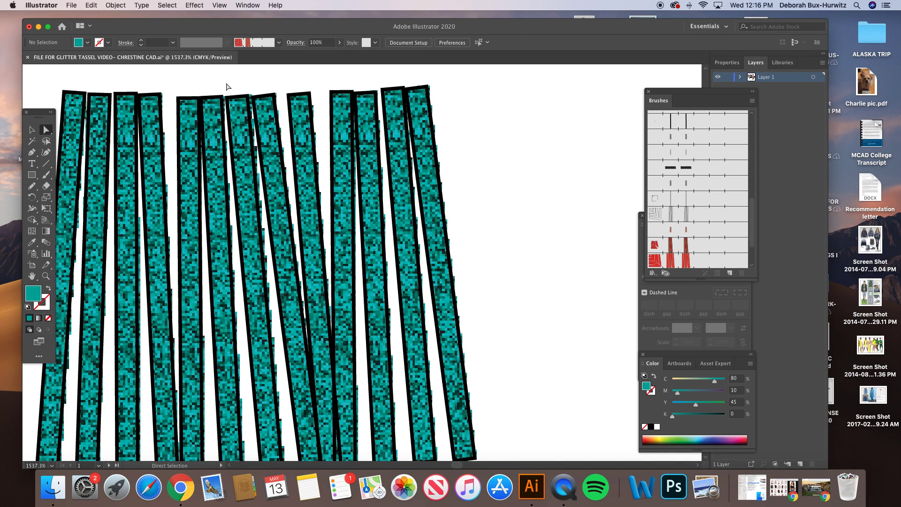
click(213, 109)
drag(223, 97, 221, 99)
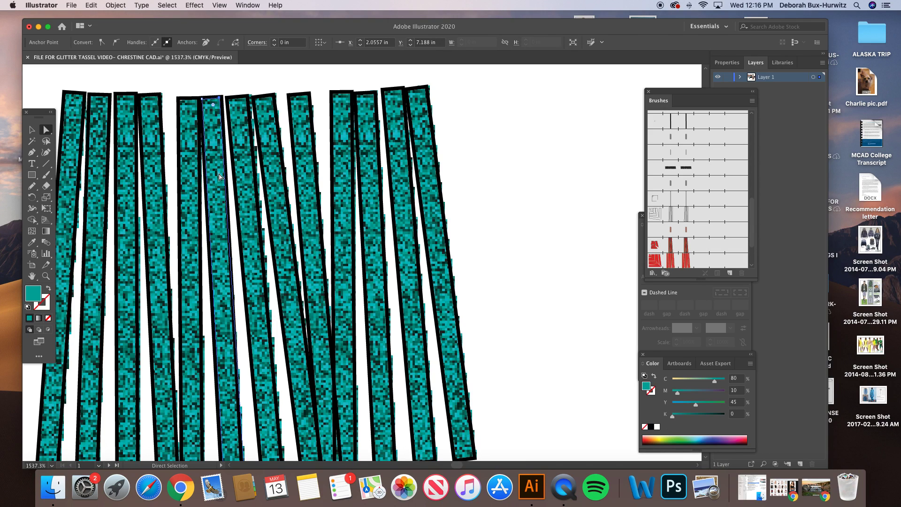
scroll(221, 281, down, 5)
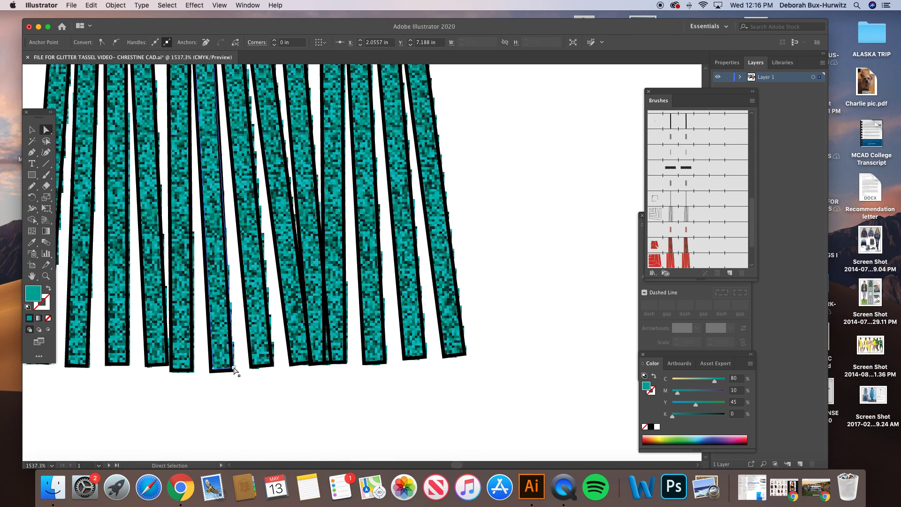
drag(235, 370, 231, 369)
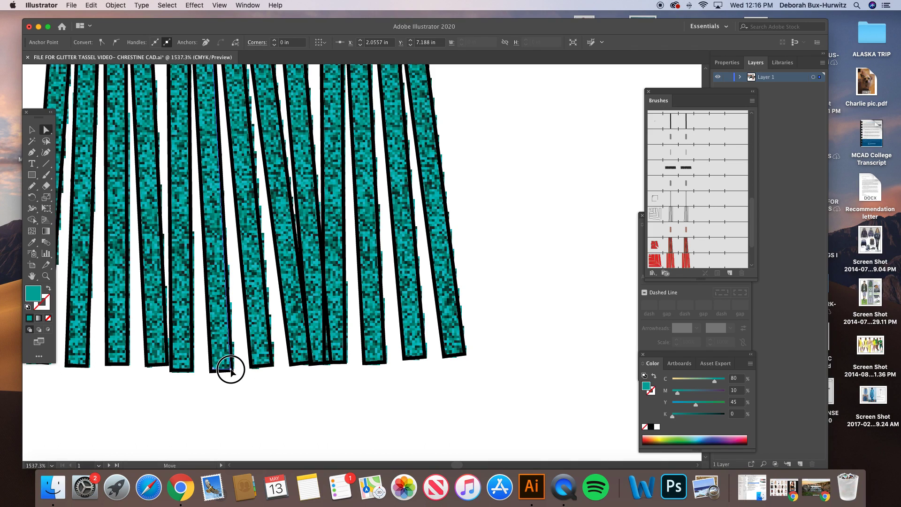
- Move the lower-right and upper-right corner points of the seventh tassel's glitter fill inside its black outline
click(270, 360)
click(272, 369)
drag(272, 367, 269, 367)
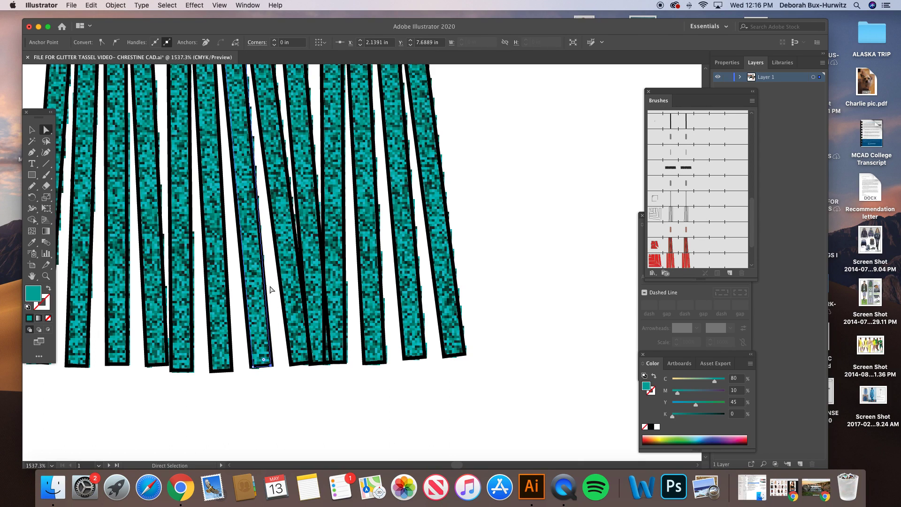
scroll(270, 288, up, 5)
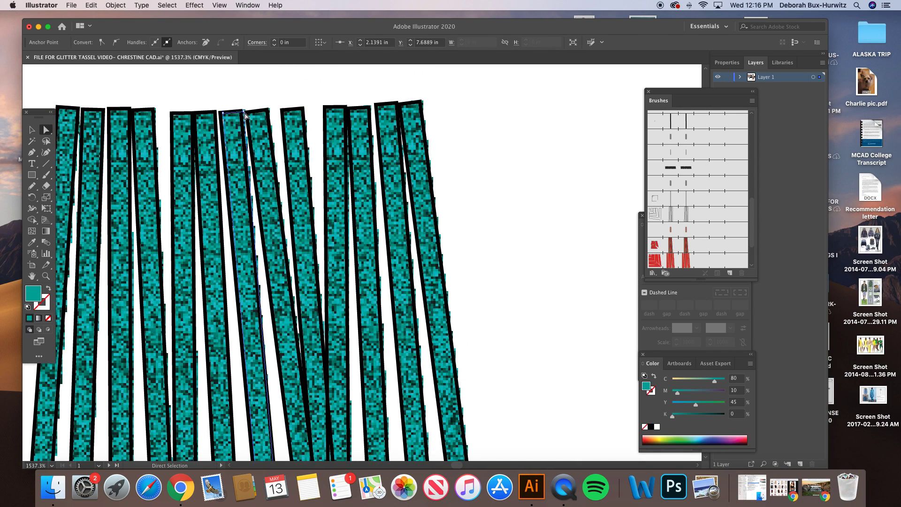
drag(244, 113, 239, 113)
- Adjust the upper-right corner point of the eighth tassel's glitter fill to fit within its outline
click(262, 116)
click(267, 111)
click(267, 112)
click(262, 109)
click(266, 111)
scroll(275, 222, down, 3)
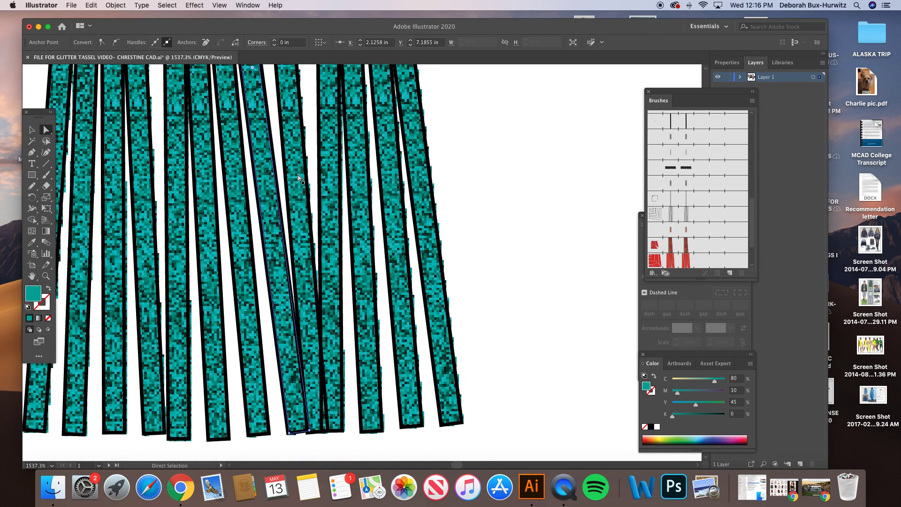
scroll(276, 222, up, 4)
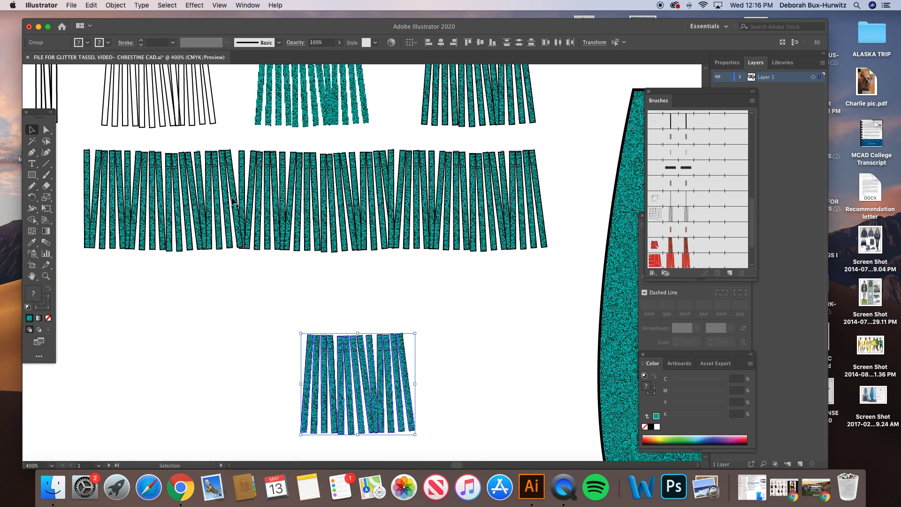
- Group the outlined and glitter-filled clusters together and move the combined cluster beneath the left end of the tassel row
click(115, 5)
click(137, 48)
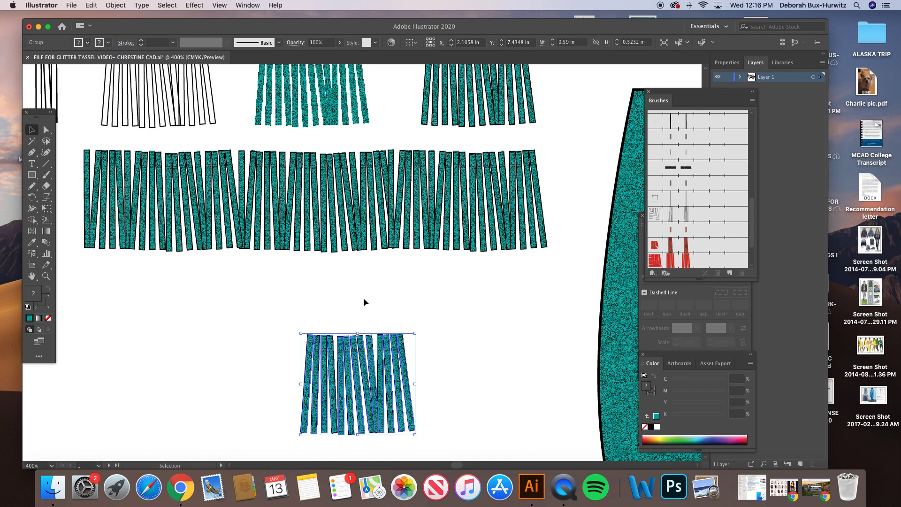
click(363, 296)
drag(352, 363, 108, 290)
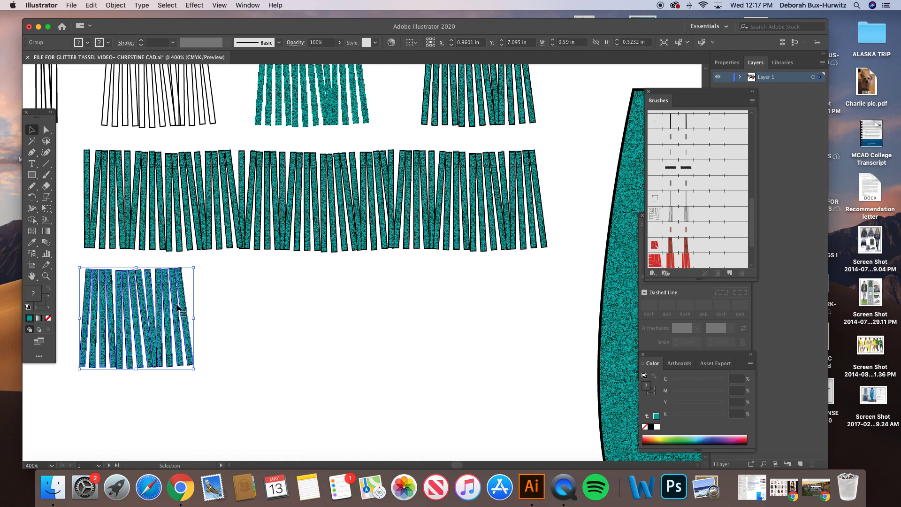
click(116, 6)
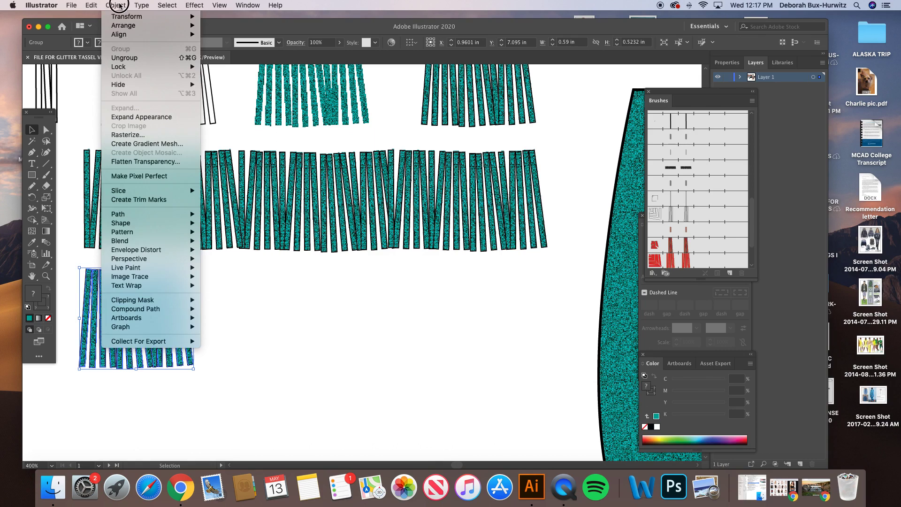
click(124, 57)
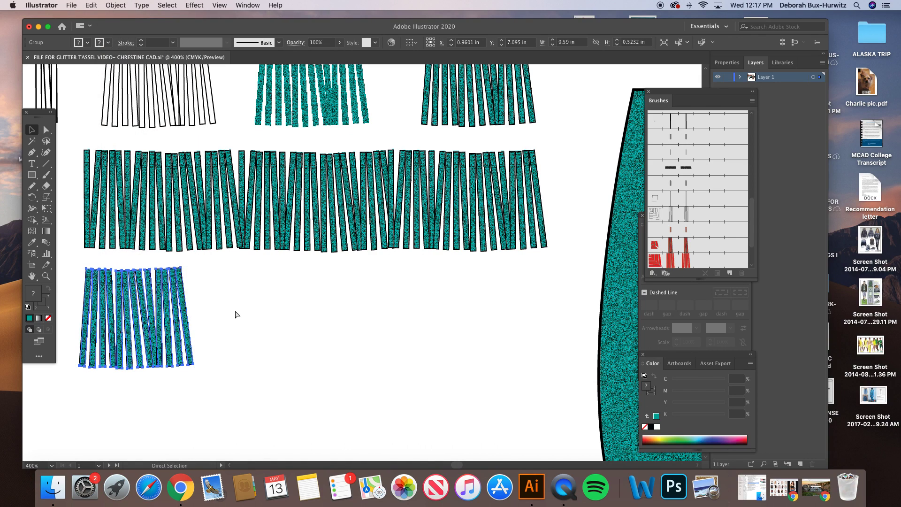
- Paste copies of the grouped cluster and place them side by side to form a second row wider than the skirt
key(cmd+v)
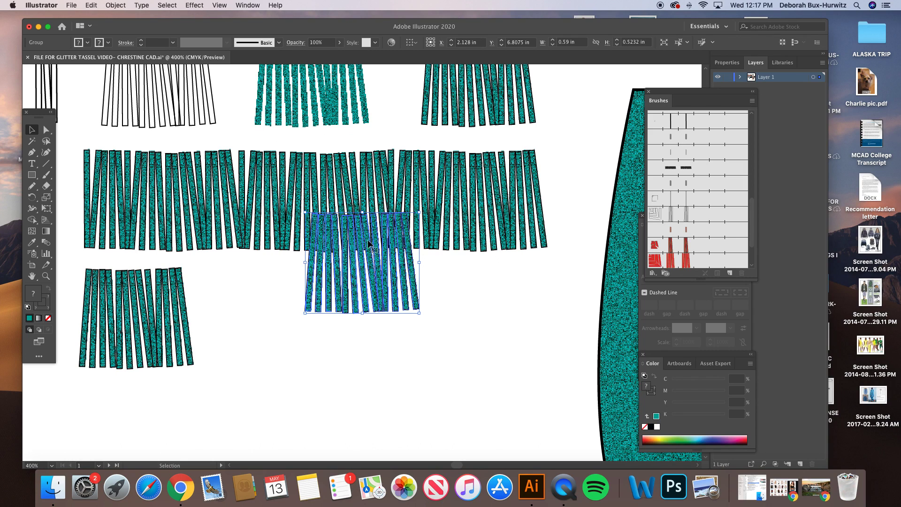
drag(368, 240, 532, 297)
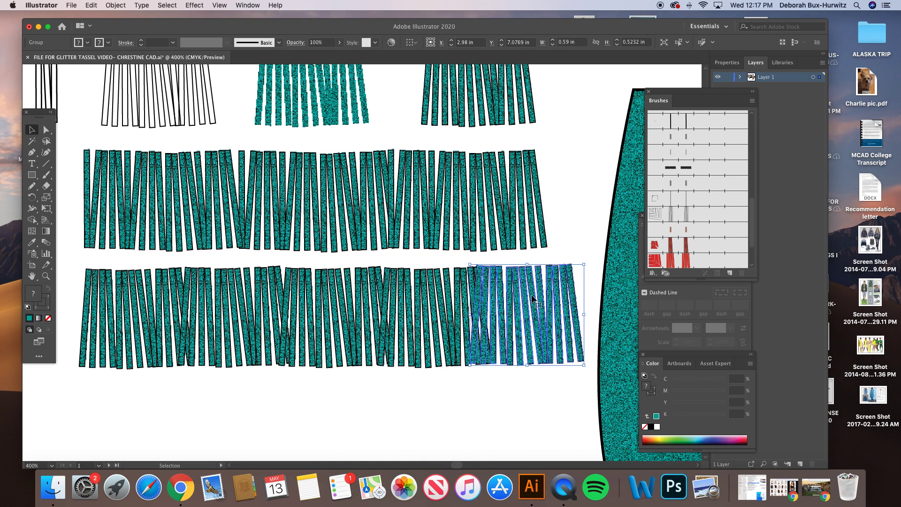
click(544, 254)
key(super+minus)
key(super+minus)
key(super+minus)
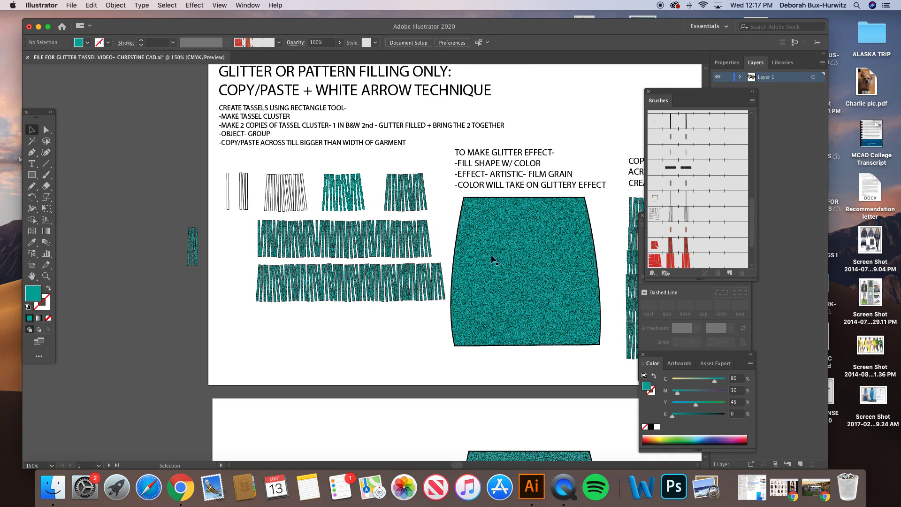
- Examine the glitter skirt shape and zoom in on the example with tassel rows tiered across the skirt
scroll(518, 259, right, 10)
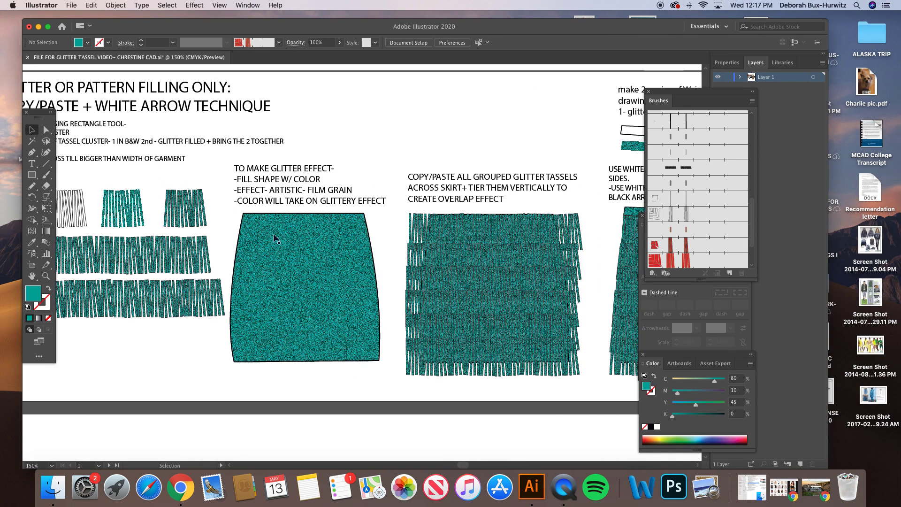
scroll(183, 301, left, 3)
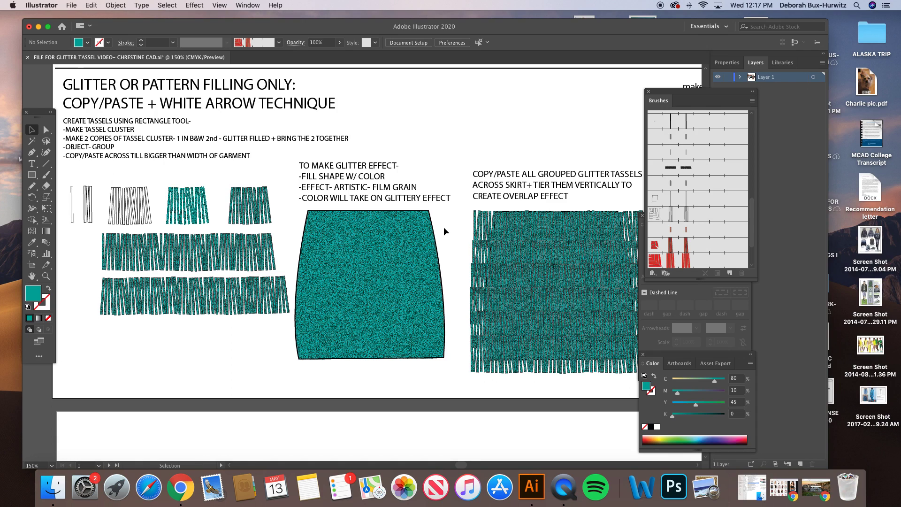
scroll(444, 227, right, 8)
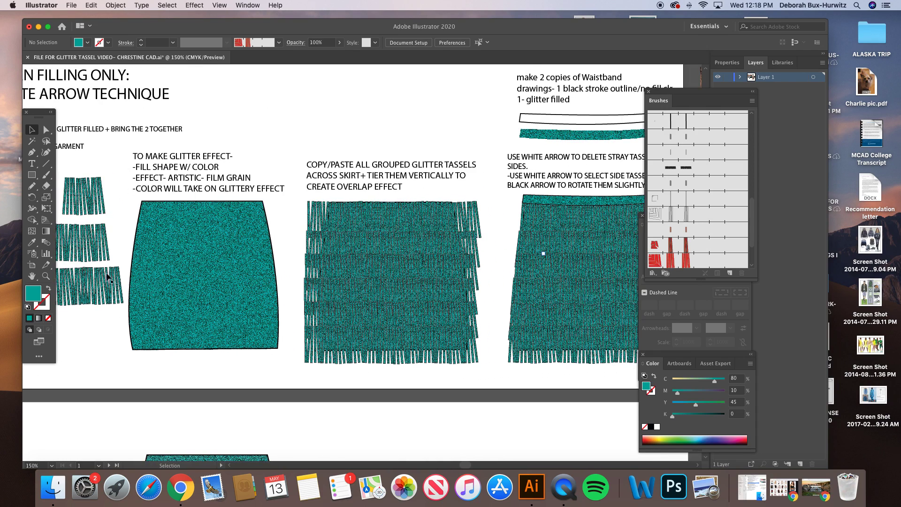
click(45, 276)
drag(298, 182, 568, 383)
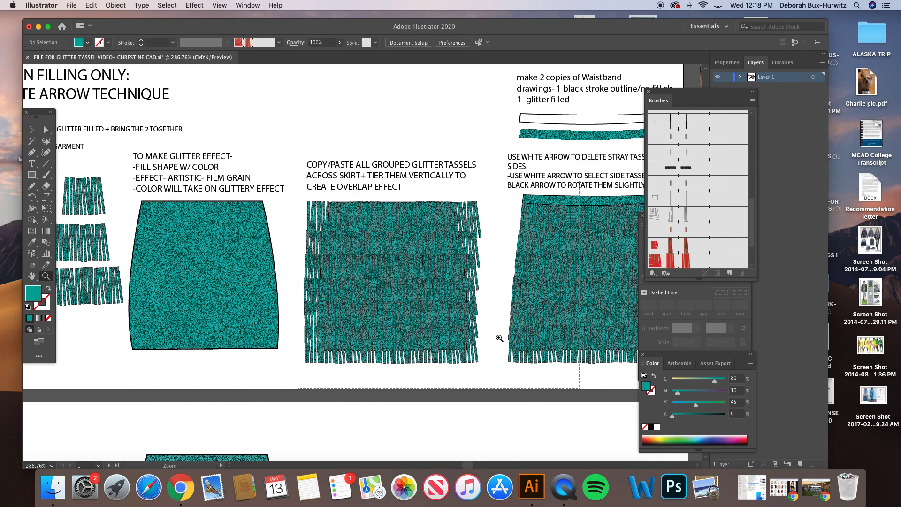
click(43, 131)
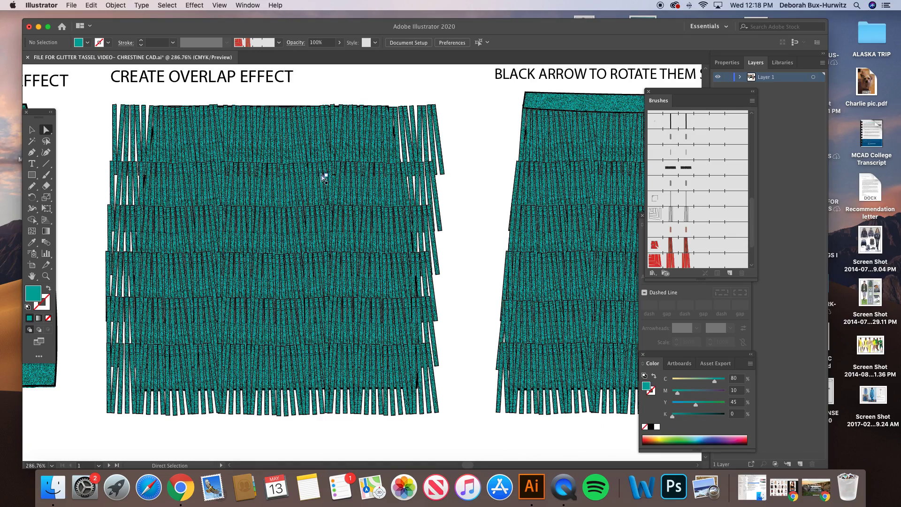
- Compare the single tassel rows and plain glitter skirt with the tiered example to see how the rows overlap vertically
scroll(316, 178, left, 3)
scroll(316, 178, left, 15)
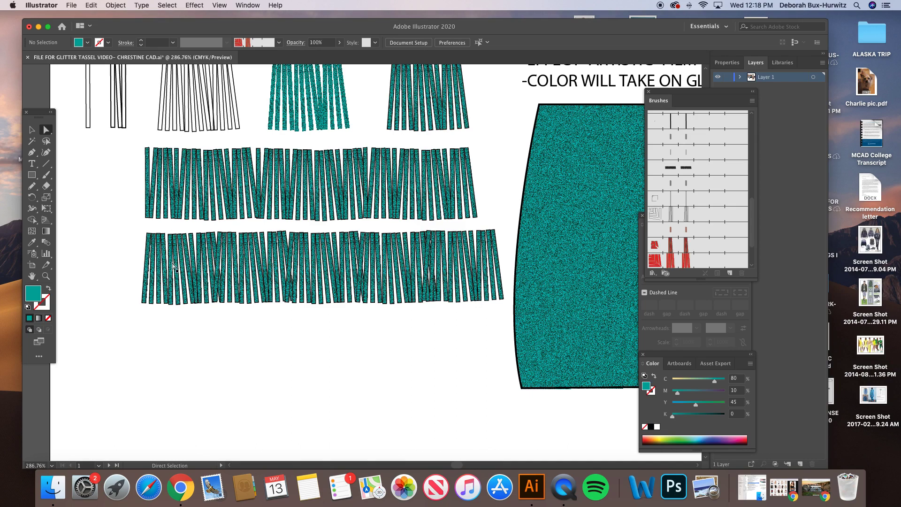
scroll(446, 272, right, 8)
scroll(446, 272, right, 10)
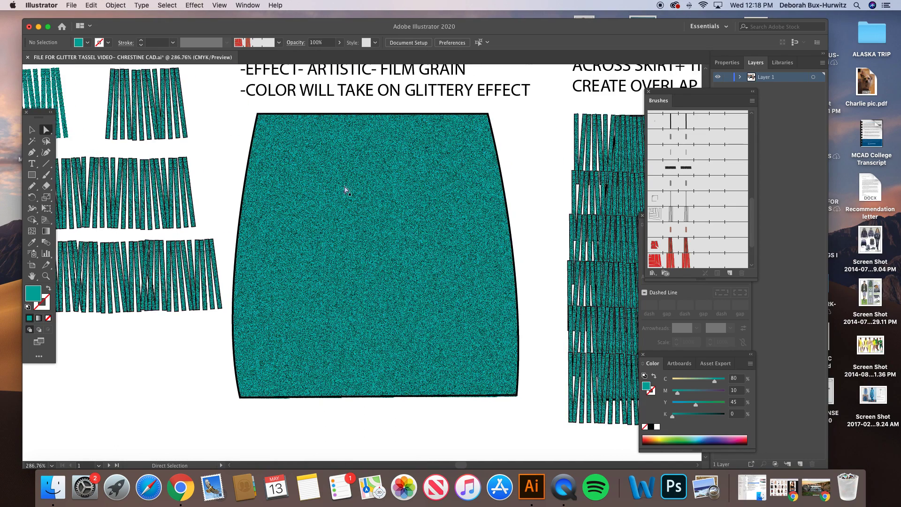
scroll(466, 242, right, 8)
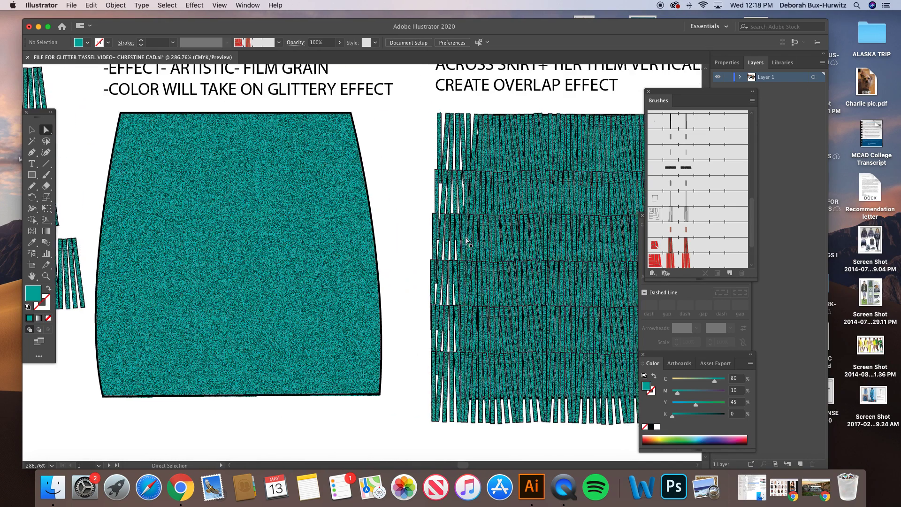
scroll(467, 241, right, 8)
scroll(296, 169, right, 8)
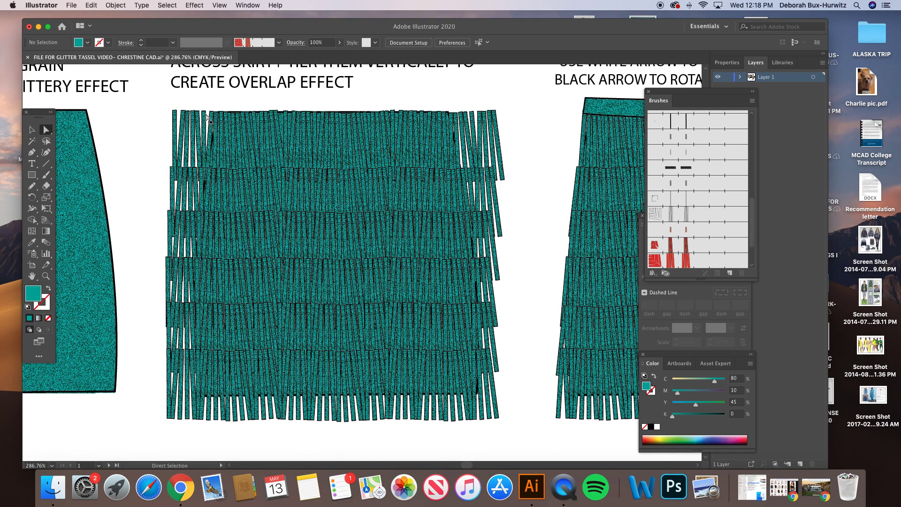
scroll(319, 144, right, 3)
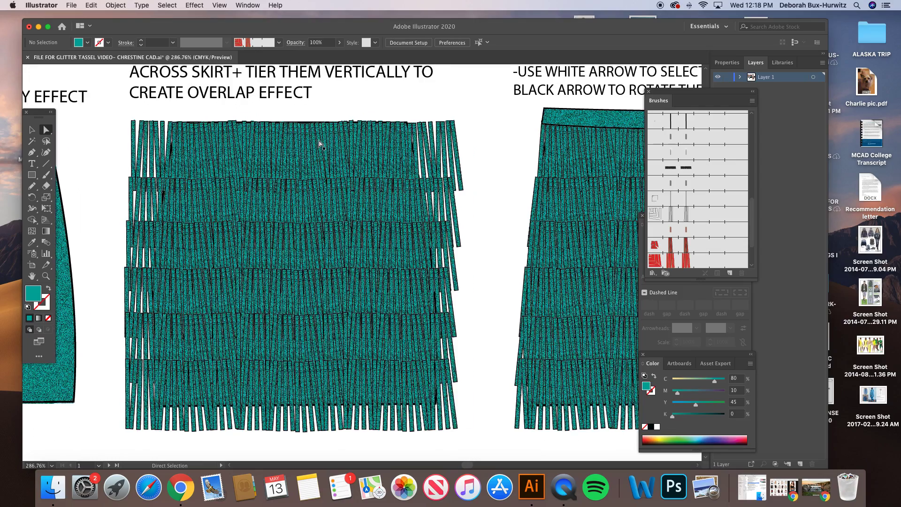
scroll(319, 143, right, 1)
scroll(319, 143, up, 2)
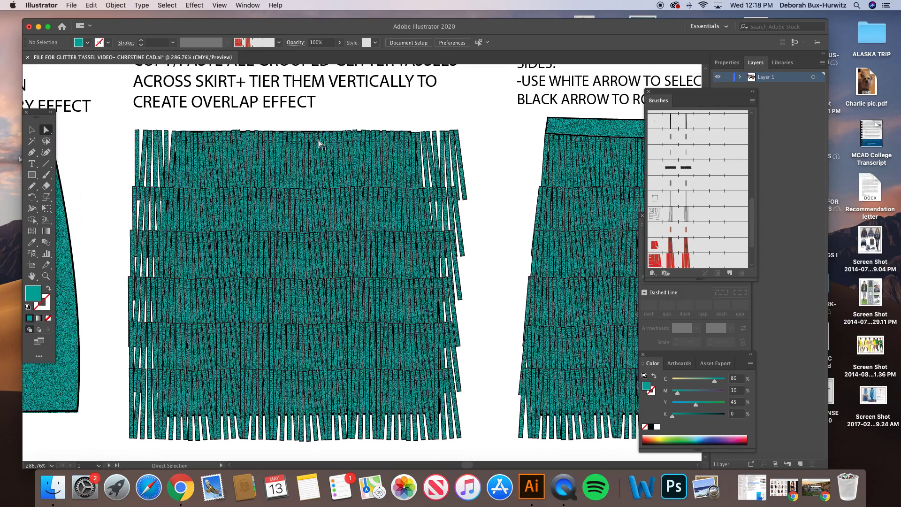
- Align the clusters of the second tassel row along their top edges and group them into one row
scroll(319, 143, left, 15)
click(32, 130)
drag(123, 225, 486, 311)
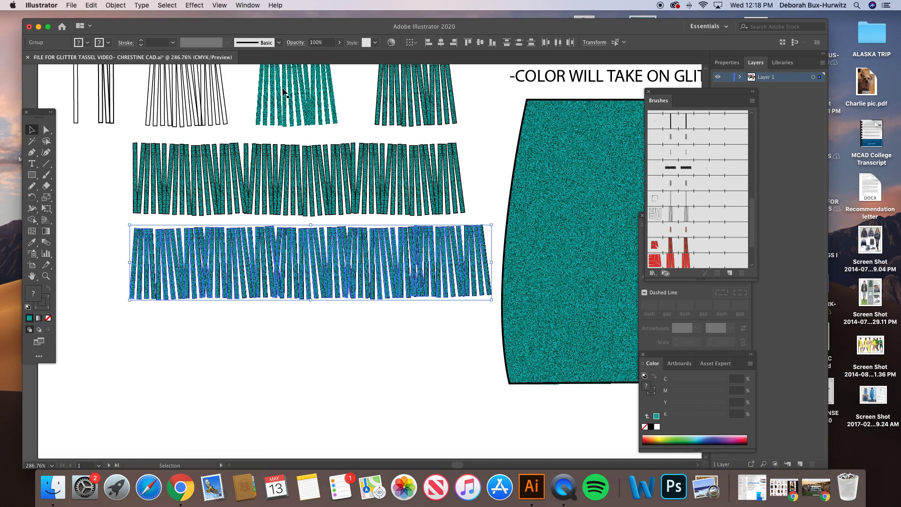
click(245, 5)
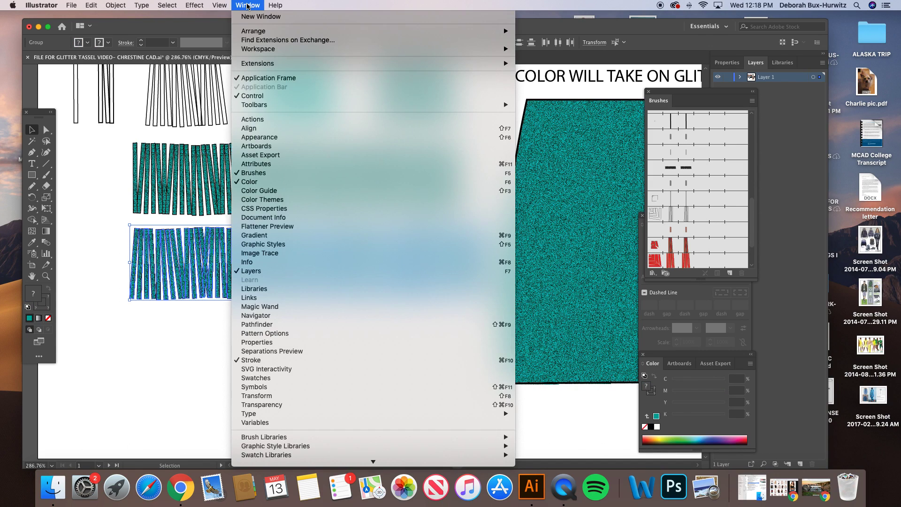
click(259, 128)
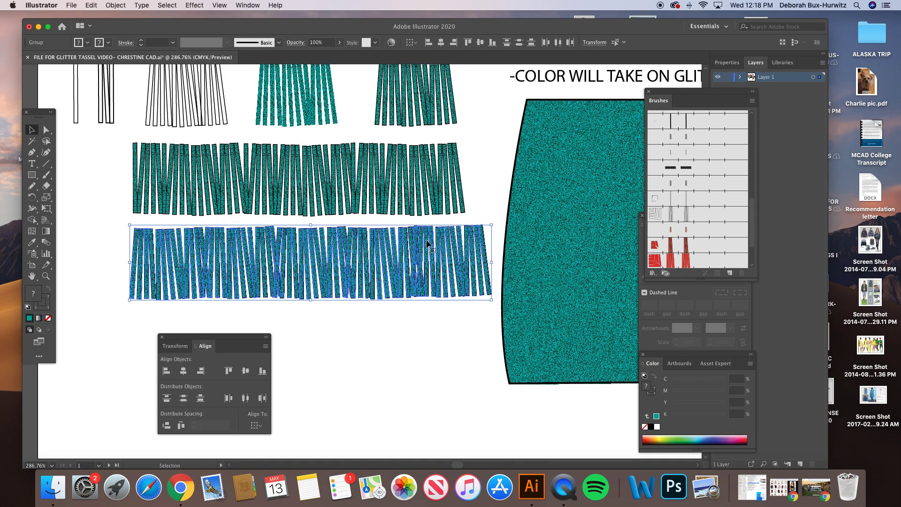
drag(223, 339, 235, 335)
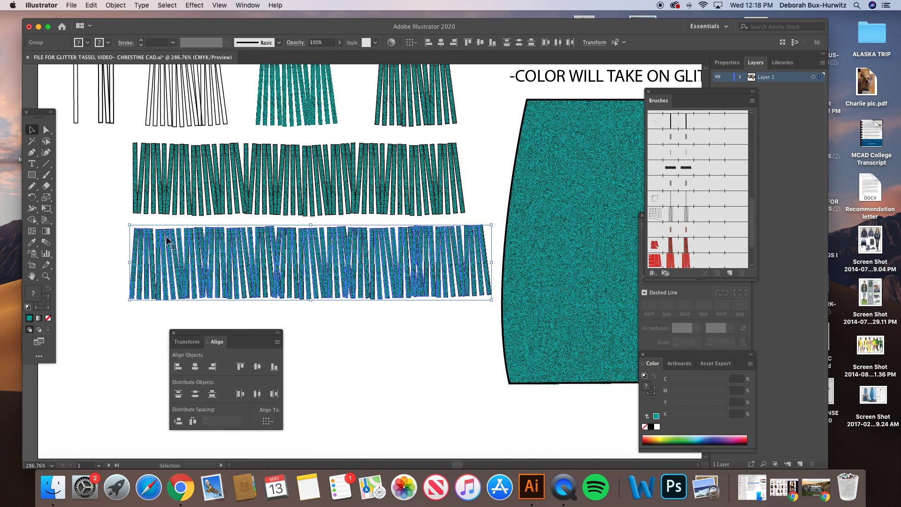
click(241, 367)
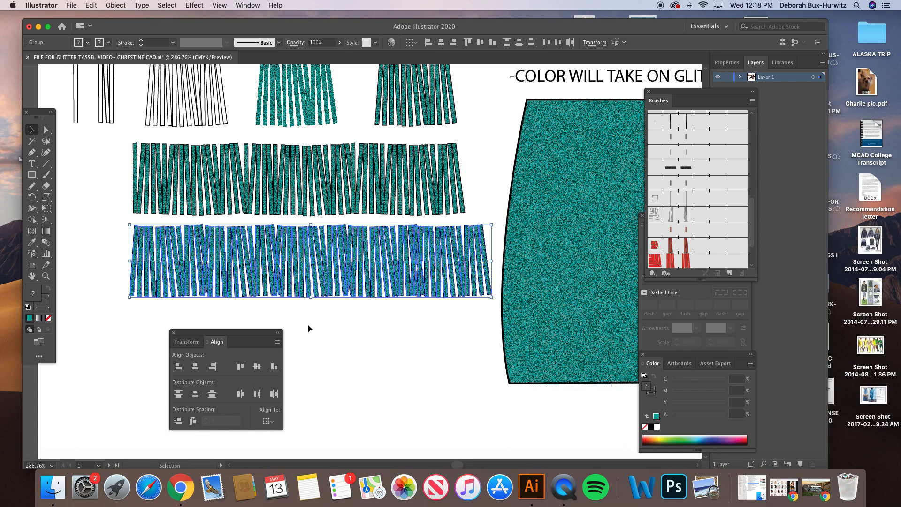
click(352, 354)
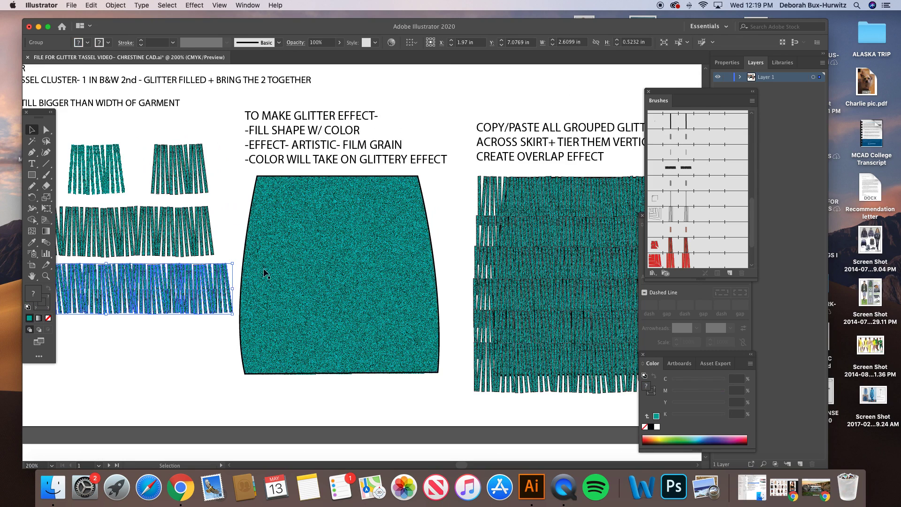
- Examine the individual grouped tassel rows in the tiered example, from the top row down to the bottom row
click(252, 232)
key(super+minus)
scroll(598, 225, right, 5)
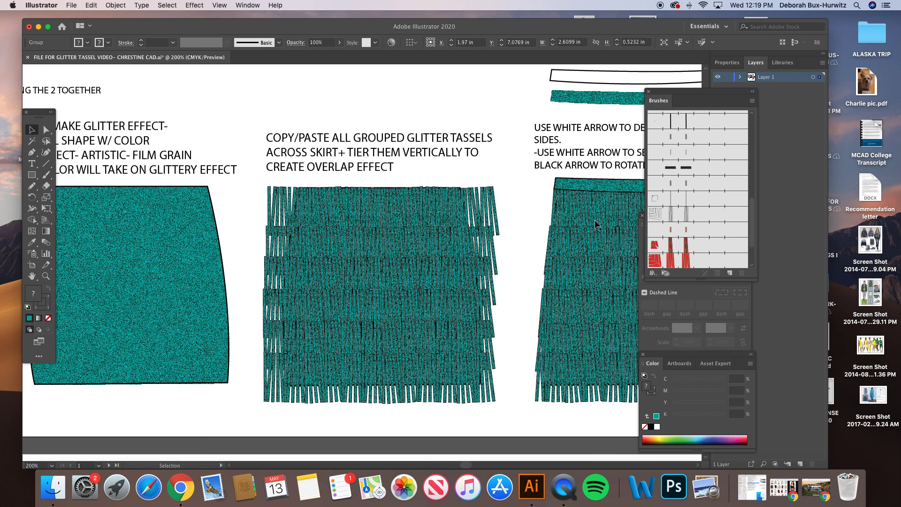
click(393, 209)
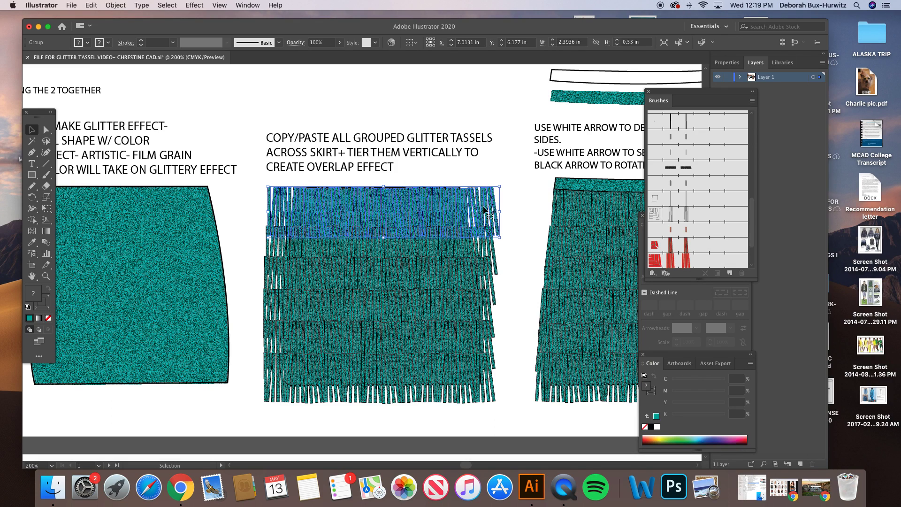
drag(441, 240, 433, 247)
drag(426, 284, 427, 386)
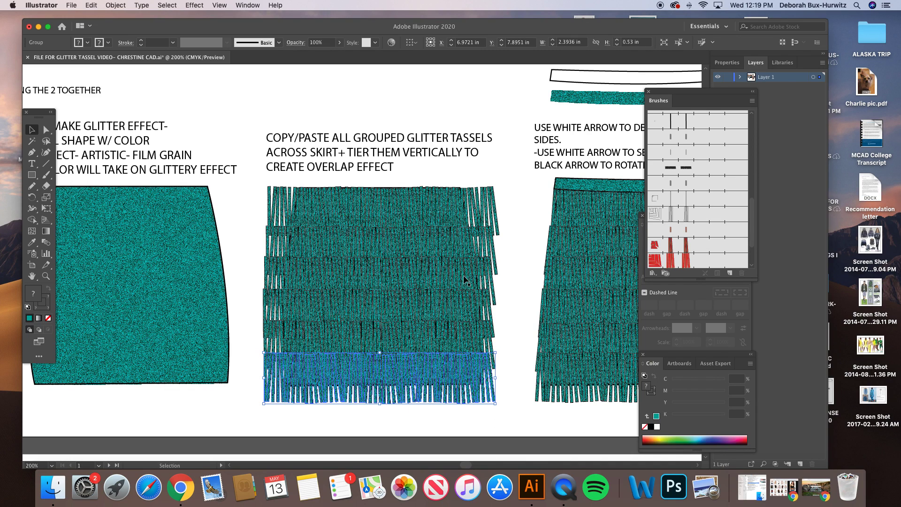
scroll(478, 266, right, 3)
scroll(319, 258, left, 4)
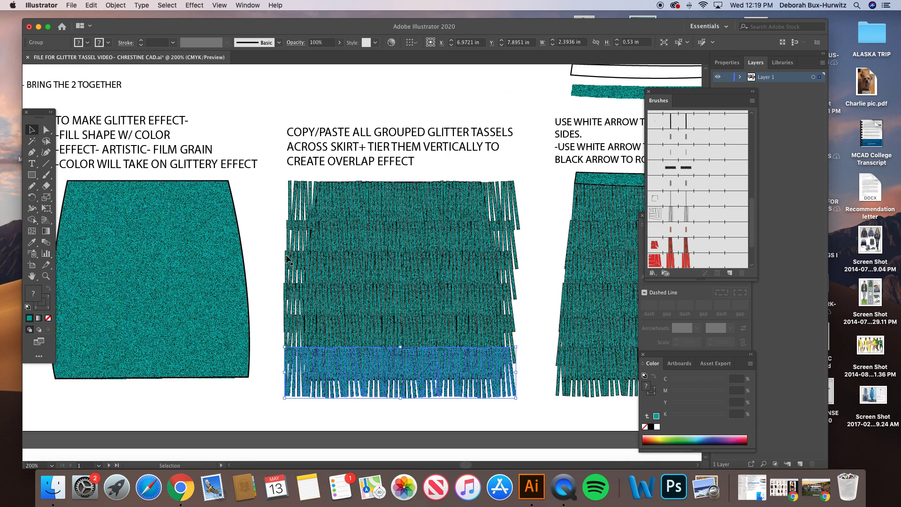
scroll(286, 258, left, 3)
- Select the plain glitter skirt shape and look up the Lock Selection command for it
click(249, 216)
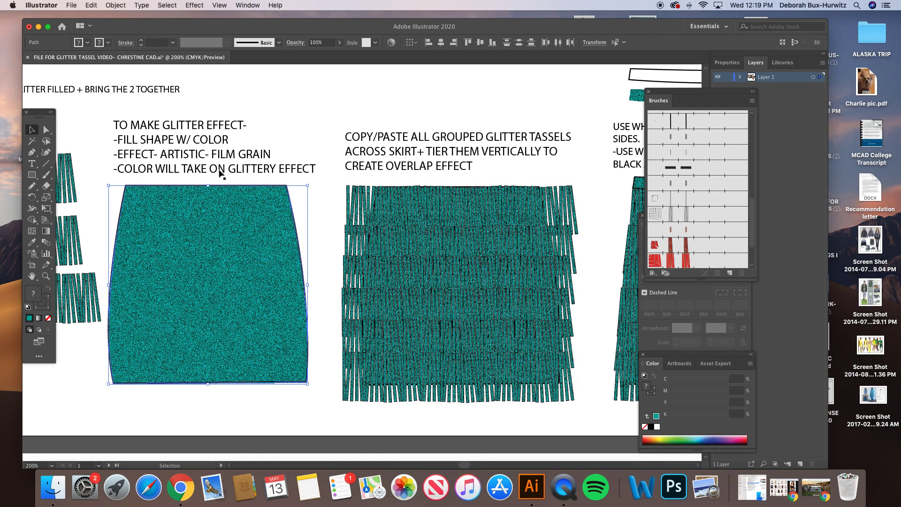
click(115, 5)
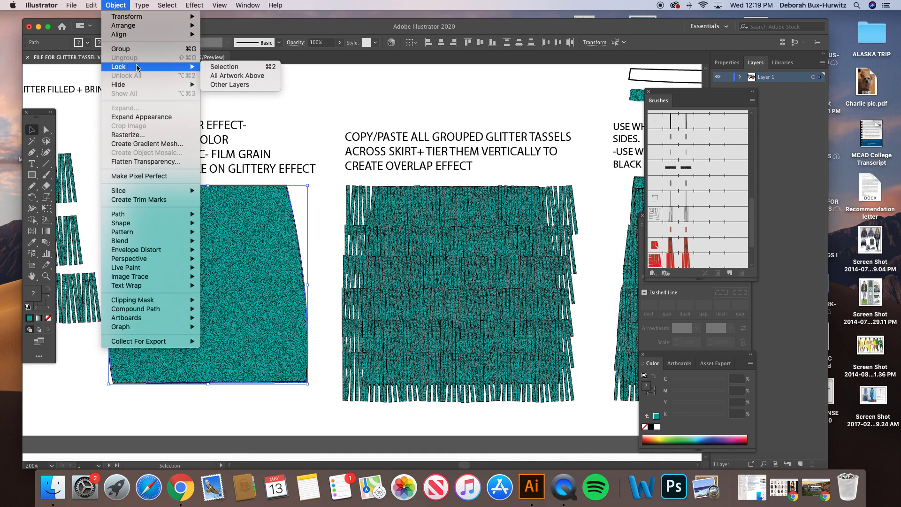
click(338, 114)
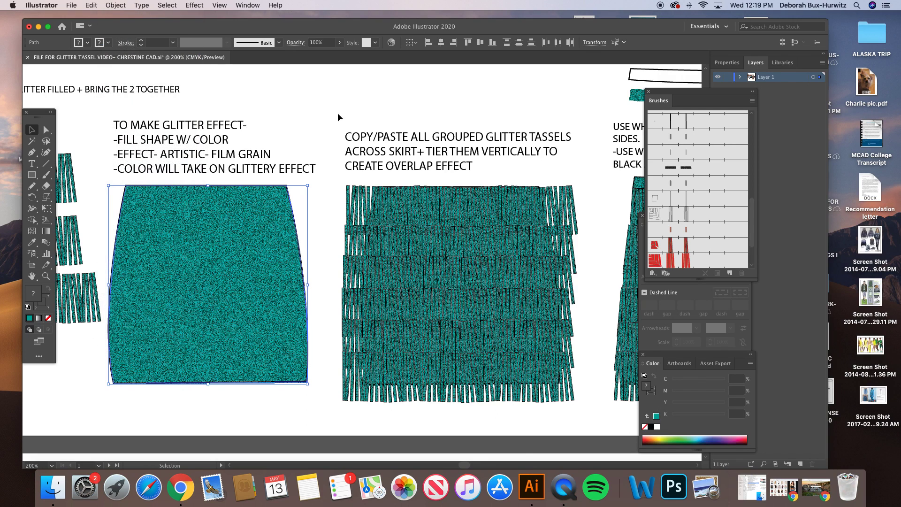
- Examine how the tiered rows overlap, zoom in on the tassels at the skirt's hem, and compare with the trimmed example
scroll(475, 227, right, 5)
scroll(475, 227, right, 3)
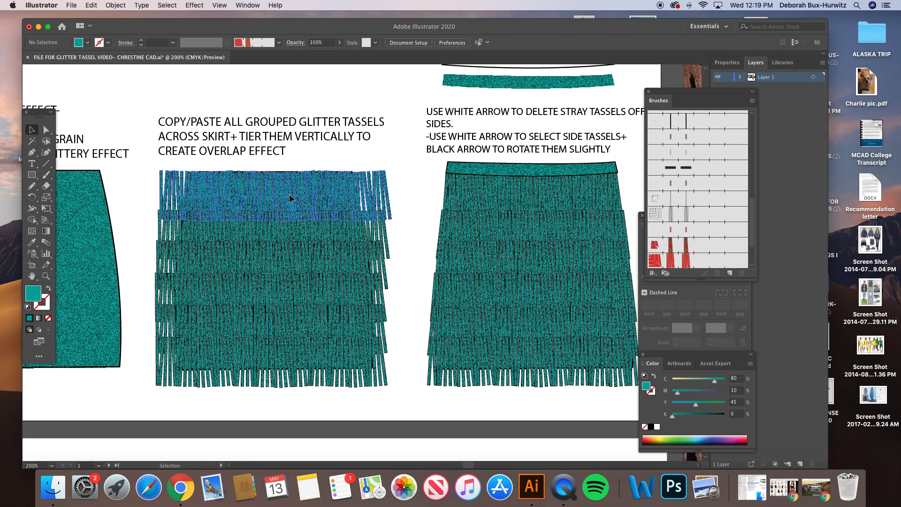
drag(301, 230, 300, 325)
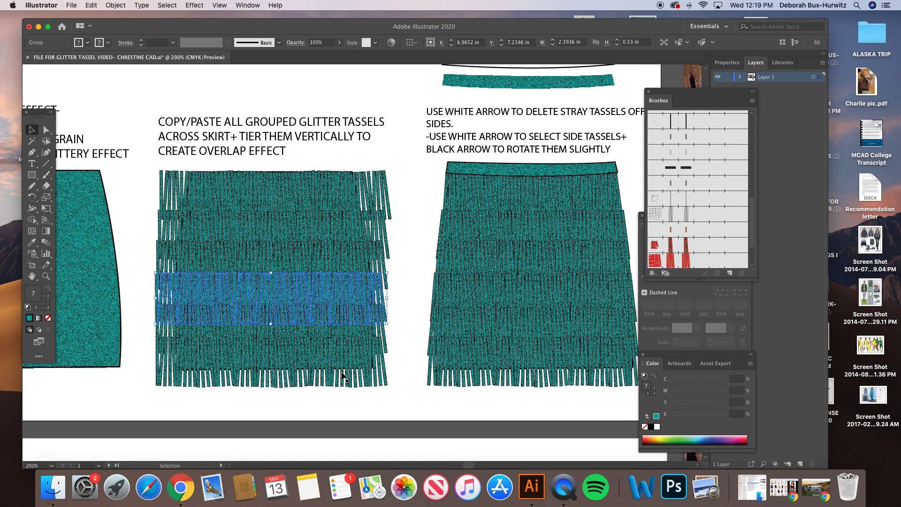
click(46, 276)
drag(150, 329, 450, 422)
click(46, 130)
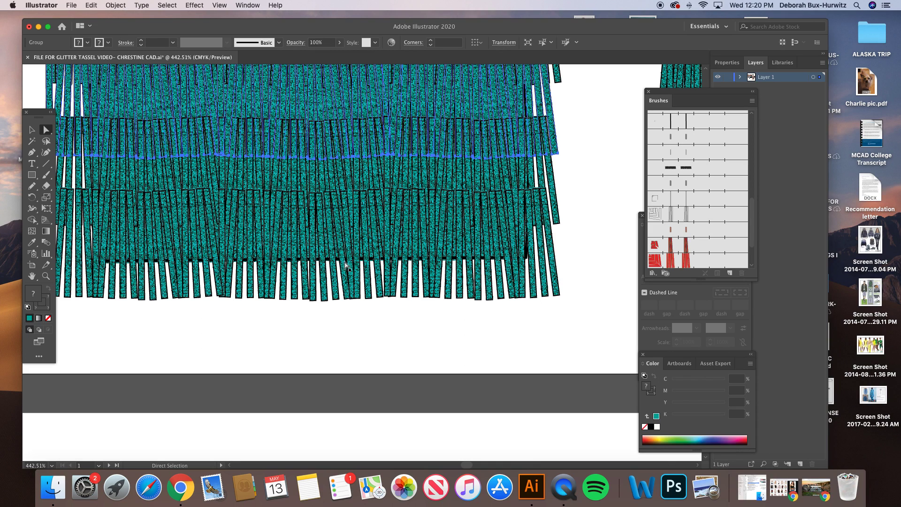
key(super+minus)
key(super+minus)
key(super+minus)
key(super+minus)
scroll(373, 169, right, 10)
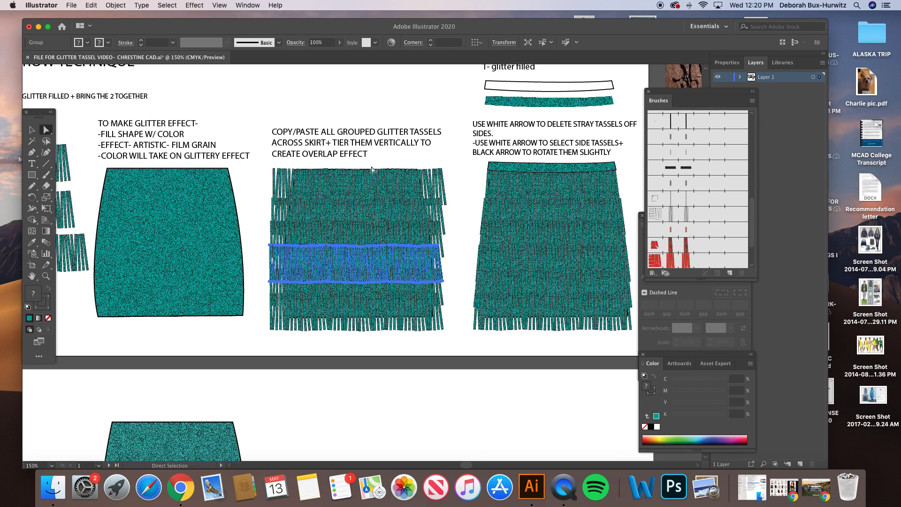
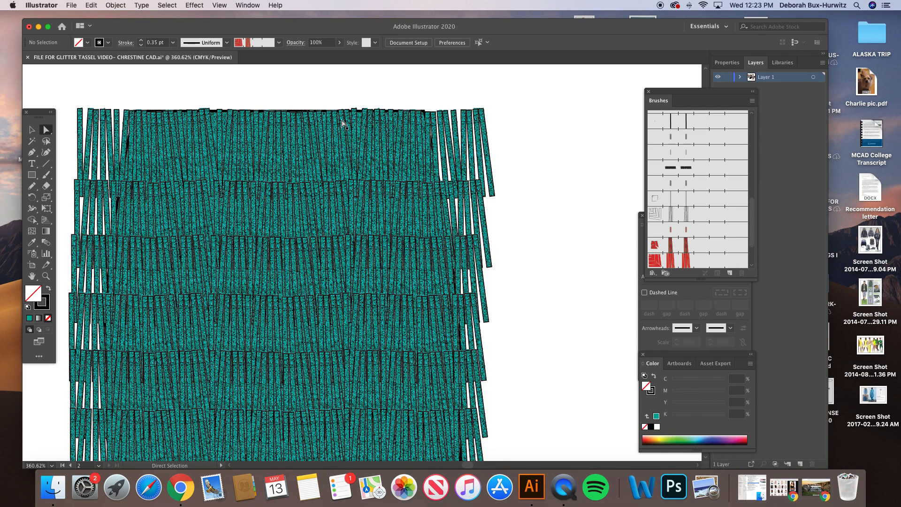
- Delete the stray tassels sticking out beyond the skirt at the right end of the top row using Direct Selection
click(32, 129)
click(103, 148)
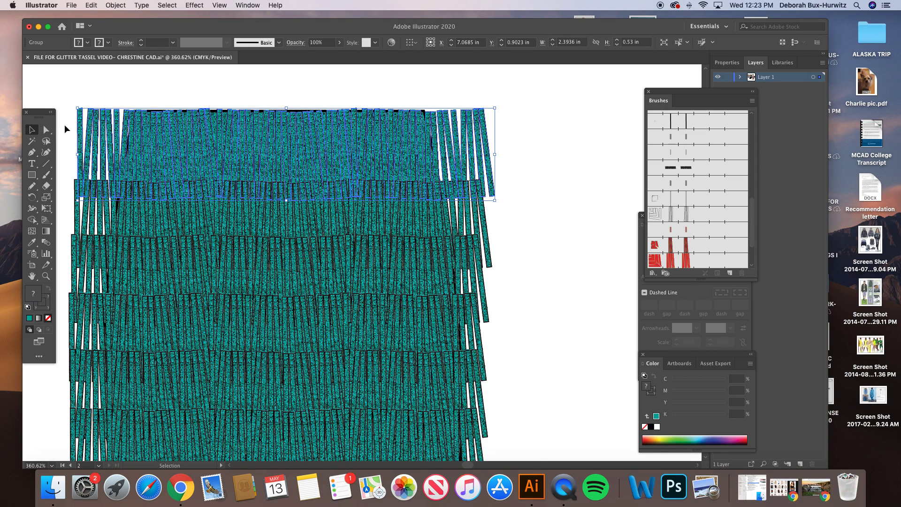
click(45, 129)
click(131, 93)
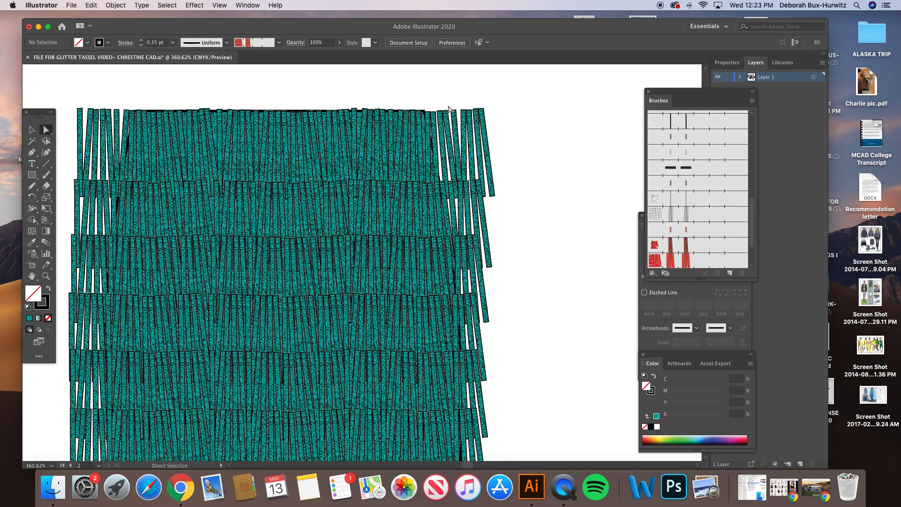
scroll(452, 134, left, 2)
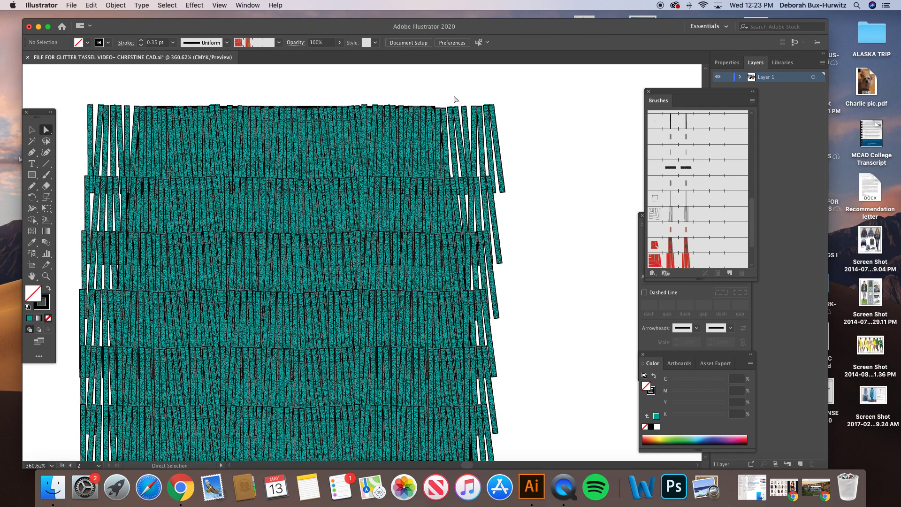
drag(453, 99, 506, 146)
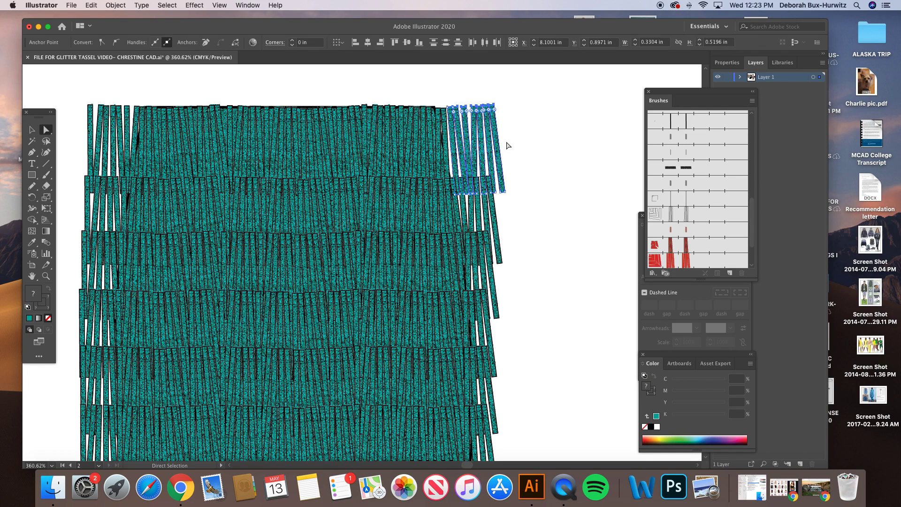
key(Delete)
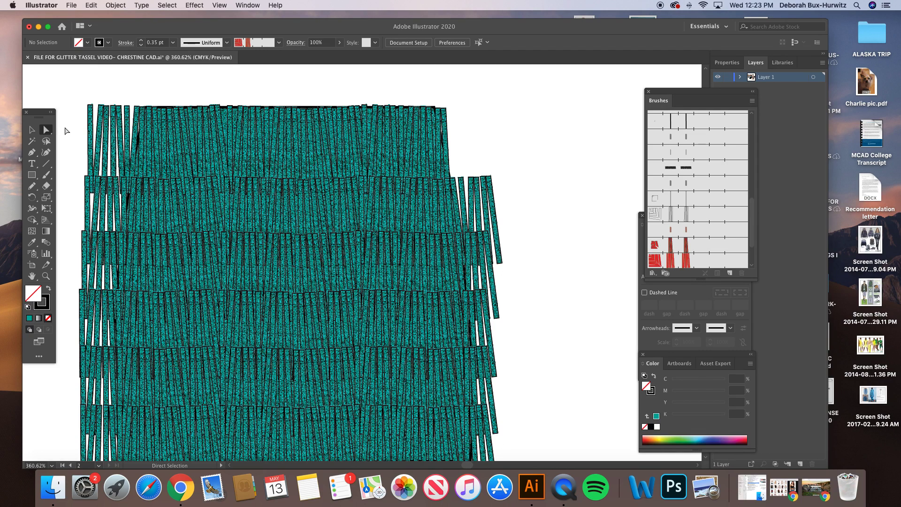
- Delete the stray tassels sticking out at the left end of the top row, keeping the one nearest the skirt
scroll(136, 120, left, 3)
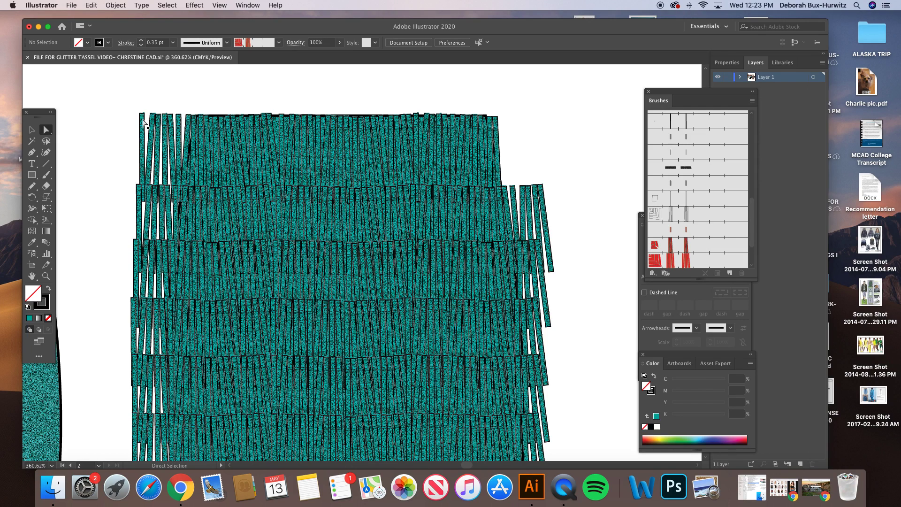
mouse_move(130, 105)
mouse_down()
mouse_move(186, 144)
mouse_move(171, 129)
mouse_up()
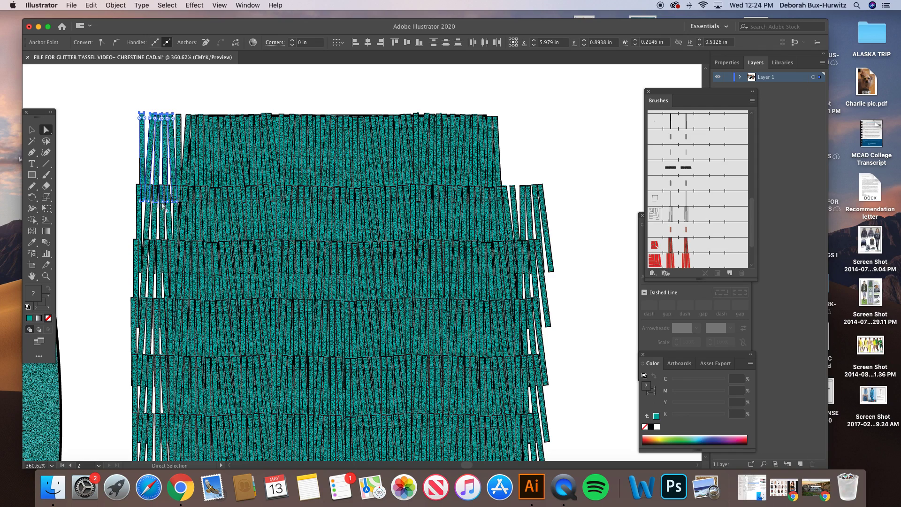
drag(136, 109, 173, 128)
key(Delete)
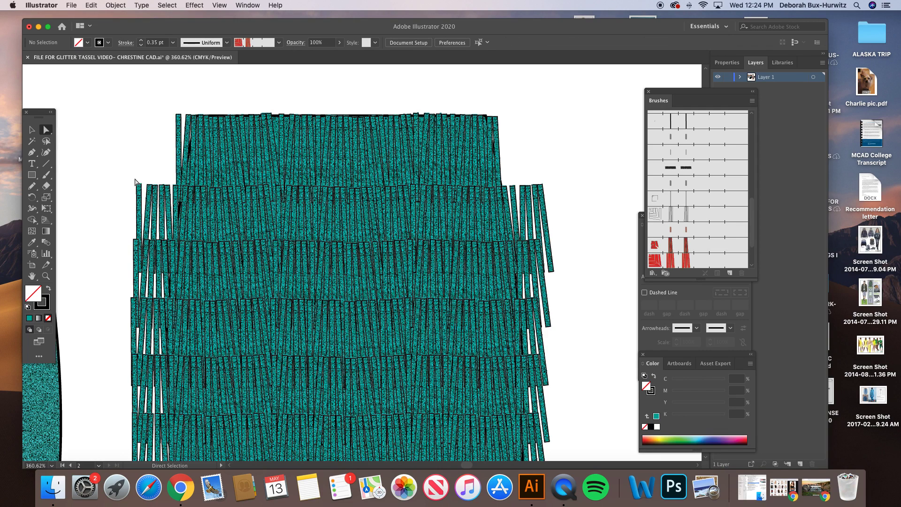
- Delete the stray tassels at the left ends of the second and third rows
scroll(141, 184, down, 5)
scroll(141, 184, right, 1)
drag(159, 105, 159, 119)
scroll(133, 167, down, 1)
scroll(133, 168, left, 1)
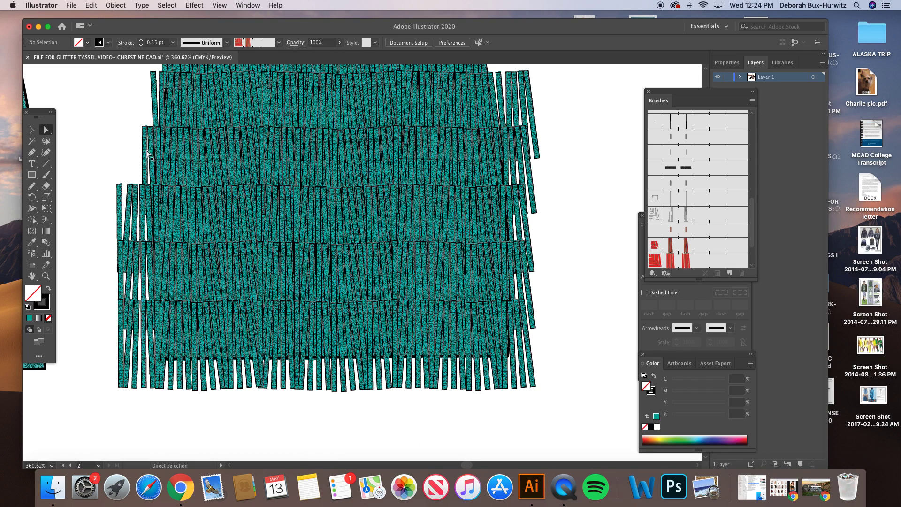
- Delete the stray tassels at the left ends of the three lowest rows
scroll(136, 180, down, 1)
drag(120, 177, 150, 223)
key(Delete)
scroll(127, 193, down, 2)
scroll(127, 194, left, 1)
key(Delete)
- Delete the stray tassels at the right ends of the second through bottom rows so the edge follows the skirt's side
scroll(362, 110, up, 3)
scroll(361, 110, right, 3)
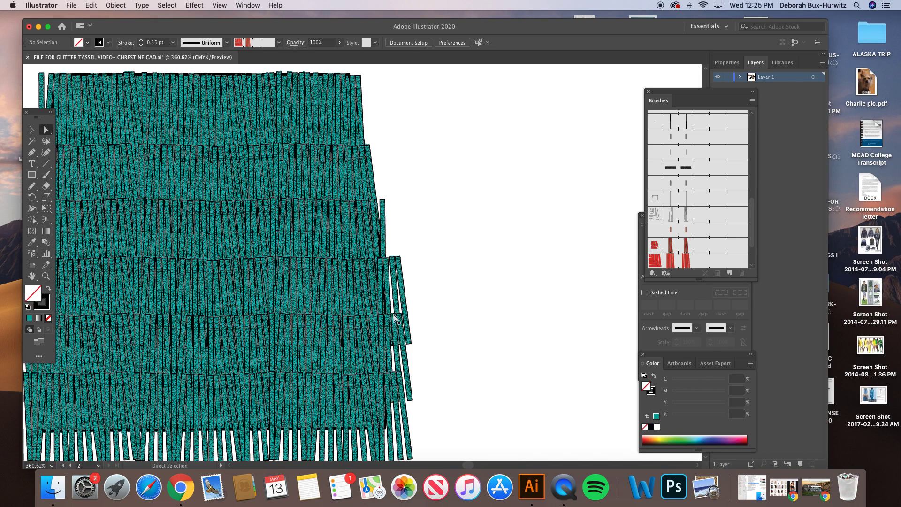
key(shift+Page_Up)
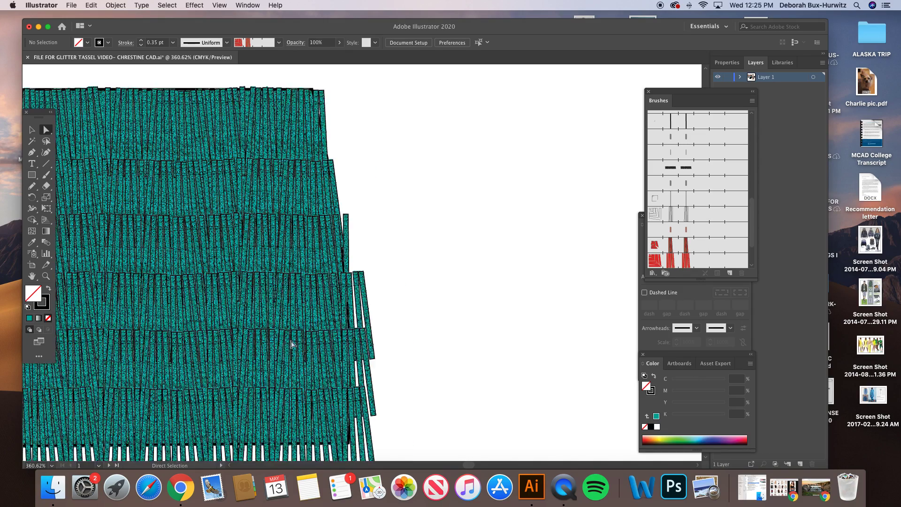
scroll(292, 343, left, 3)
scroll(292, 344, up, 2)
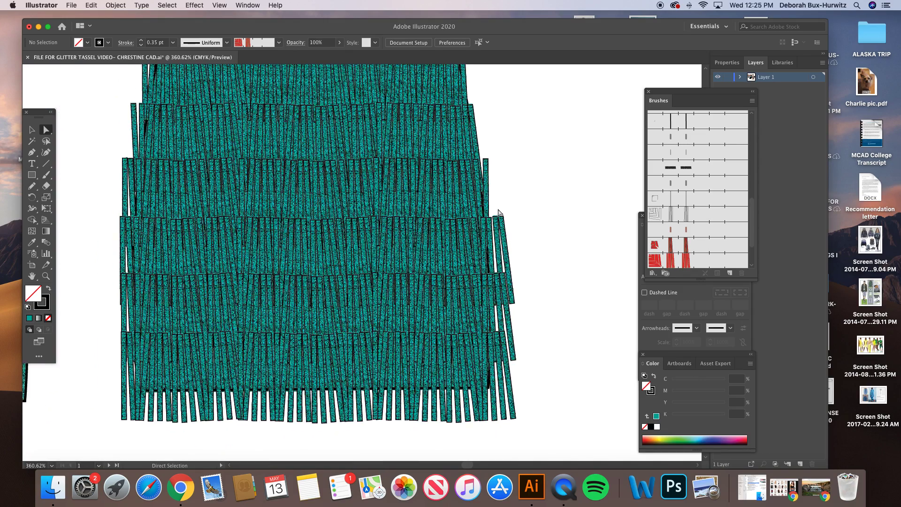
key(shift+Page_Down)
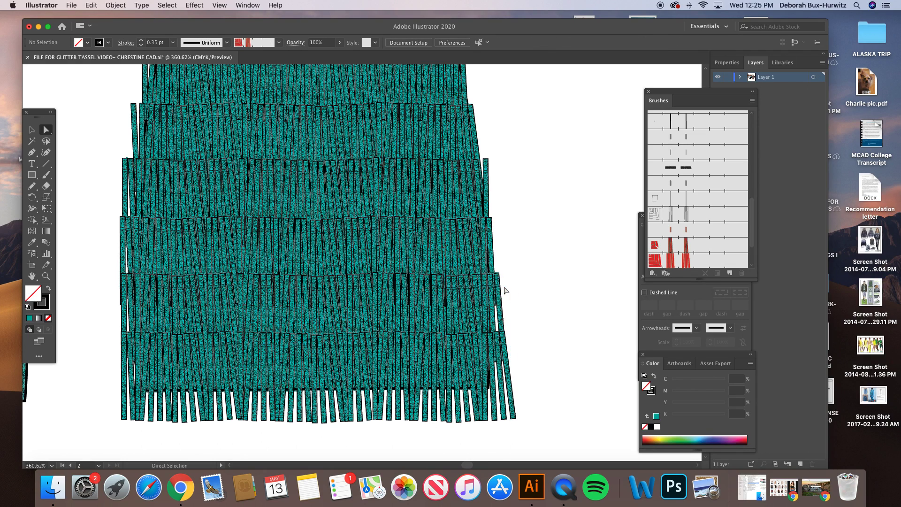
click(509, 389)
key(Delete)
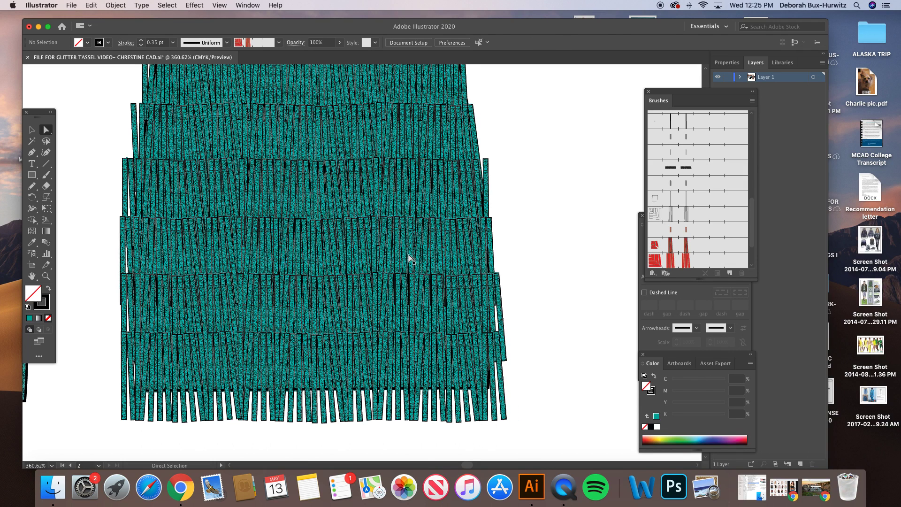
scroll(411, 257, up, 3)
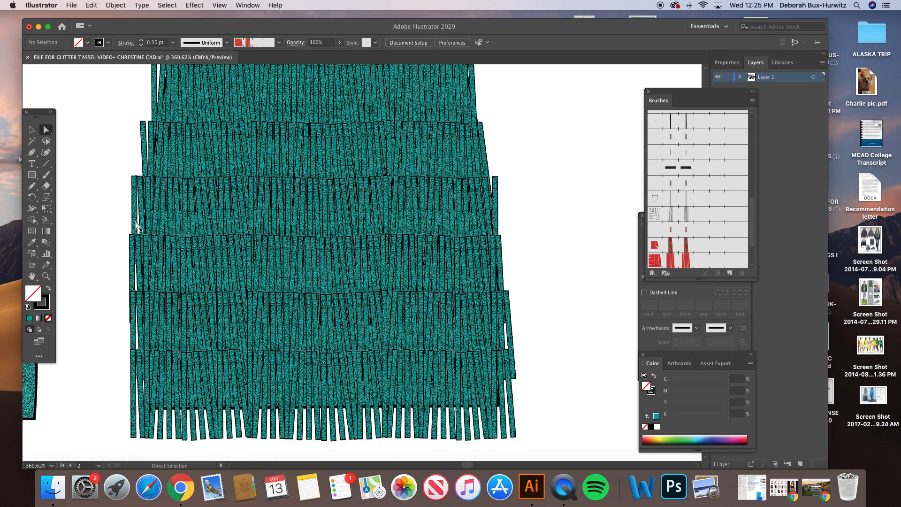
scroll(502, 225, up, 1)
scroll(501, 226, up, 3)
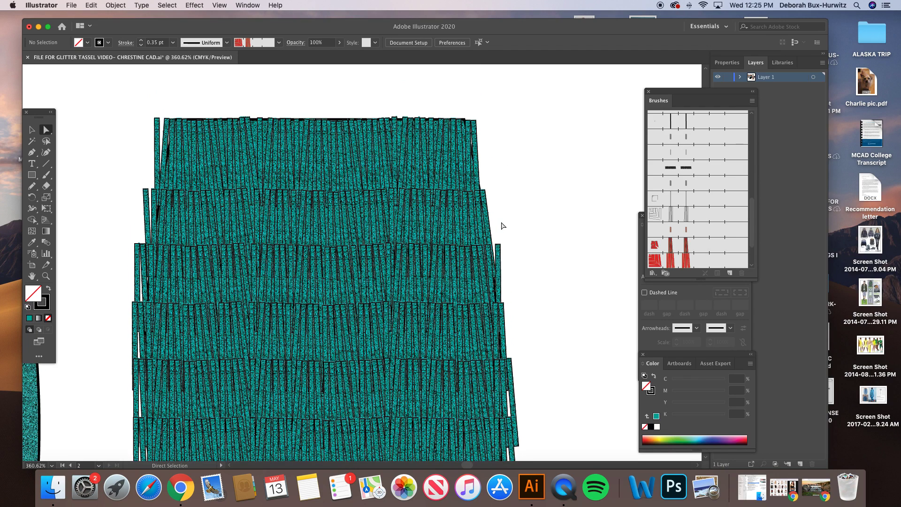
scroll(274, 145, up, 1)
scroll(274, 146, down, 2)
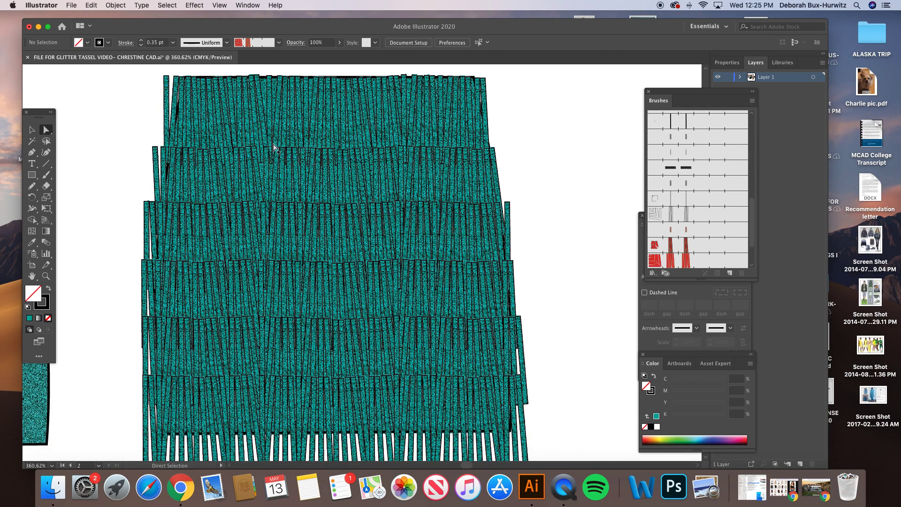
- Rotate the leftmost tassel of the top row slightly so its lower end slants outward along the skirt's side
key(super+minus)
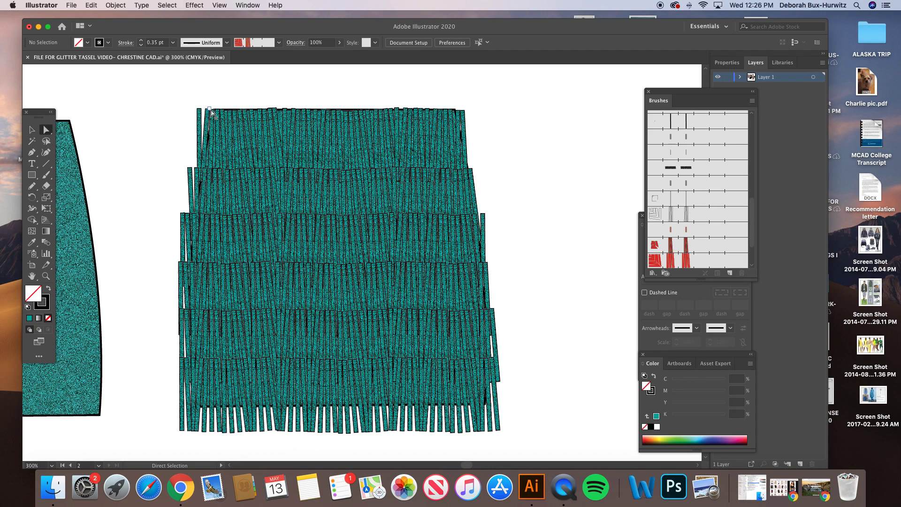
key(super+plus)
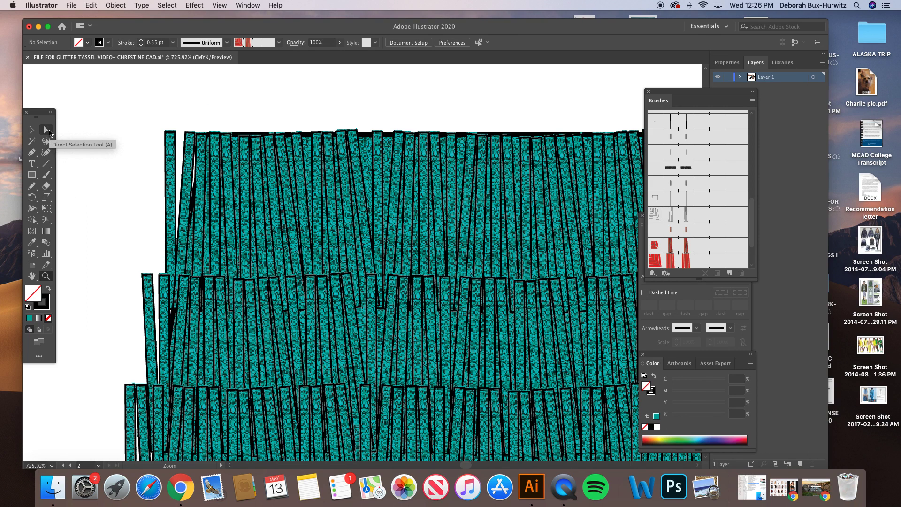
key(z)
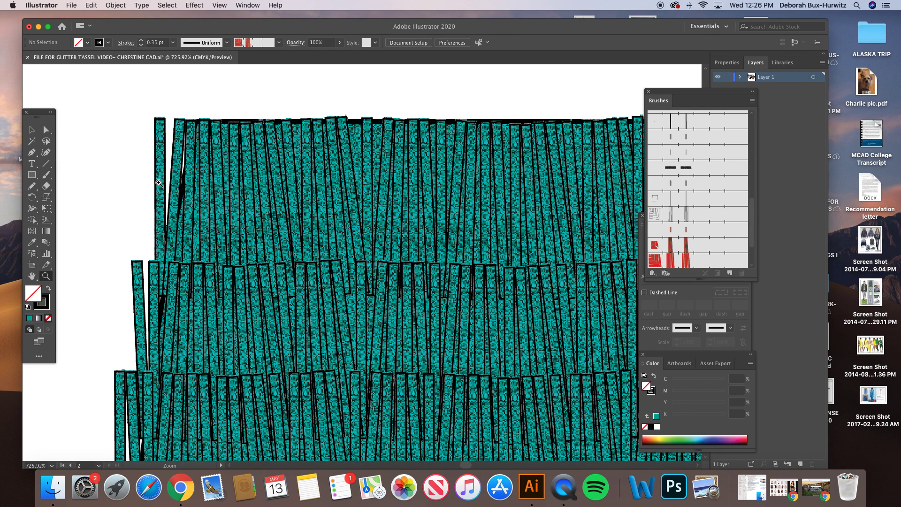
click(47, 131)
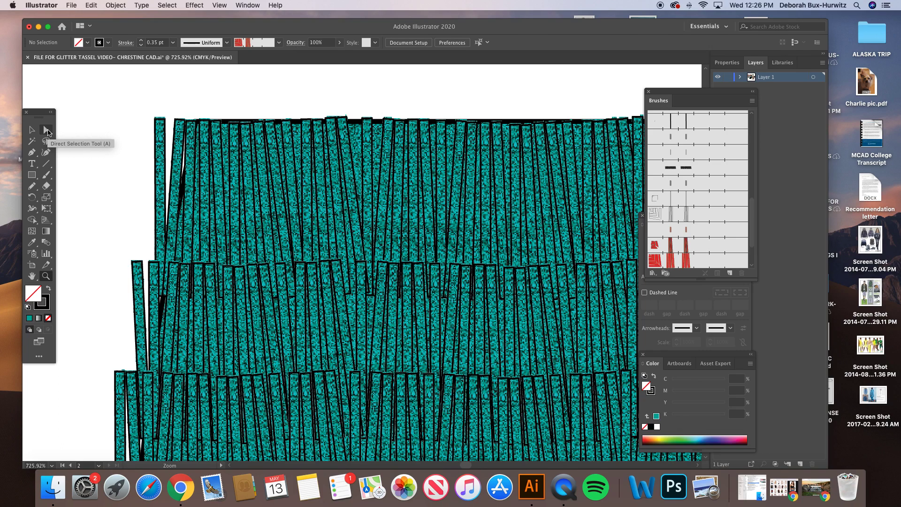
click(47, 131)
drag(150, 114, 169, 135)
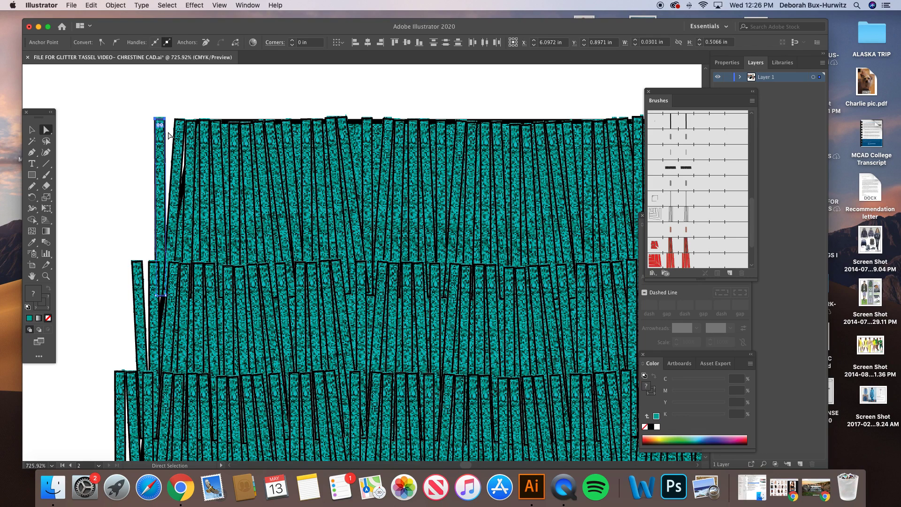
click(141, 121)
drag(149, 112, 168, 136)
click(32, 130)
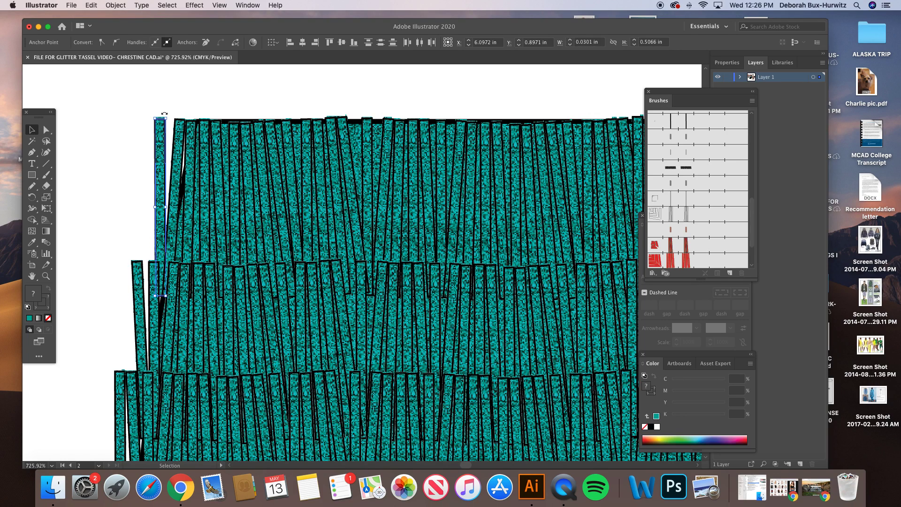
drag(164, 114, 177, 121)
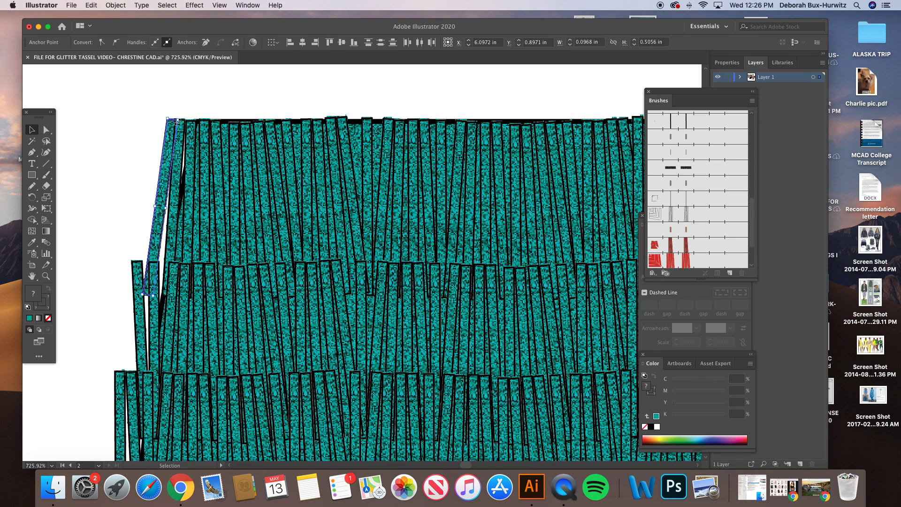
click(186, 103)
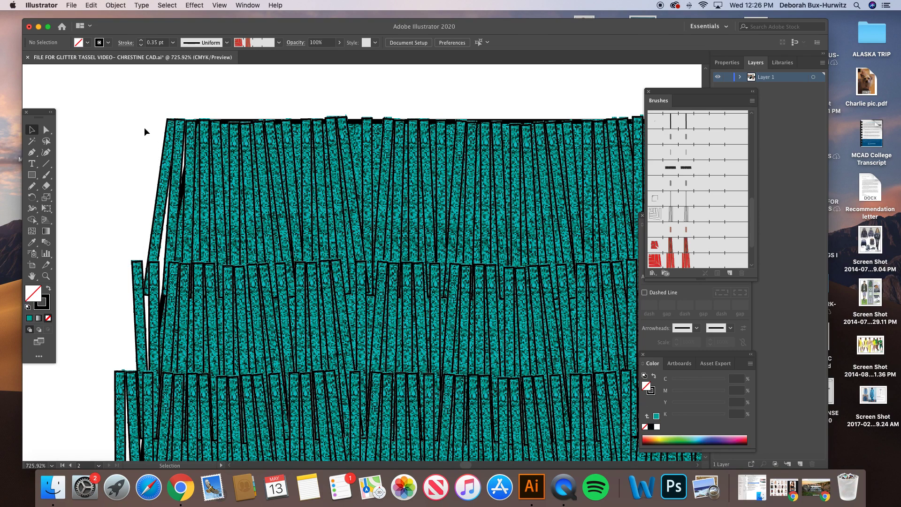
- Try to rotate the leftmost tassel of the second row so it continues the slant of the row above
scroll(137, 120, down, 4)
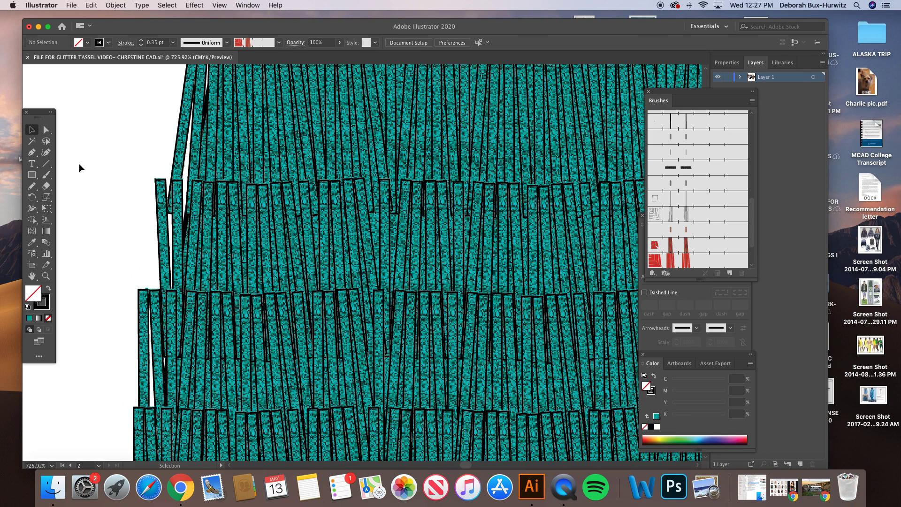
scroll(163, 128, down, 1)
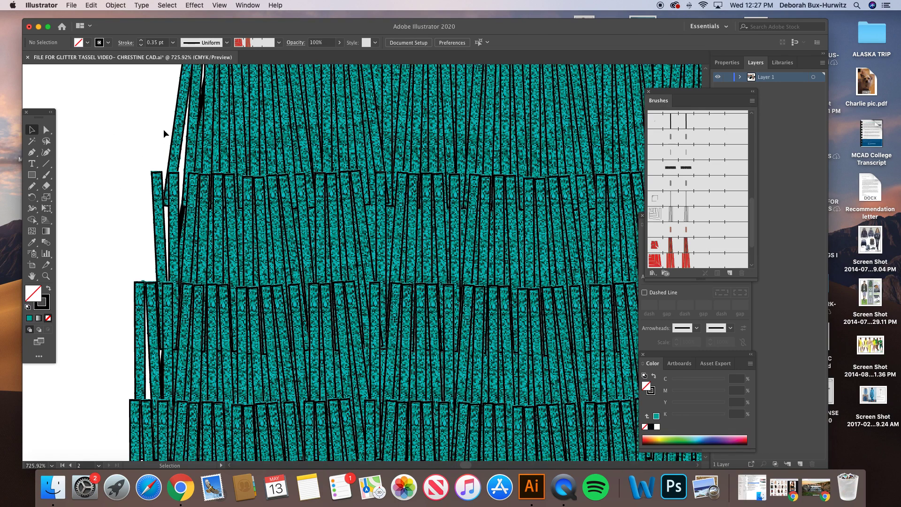
click(46, 129)
drag(140, 163, 166, 186)
key(v)
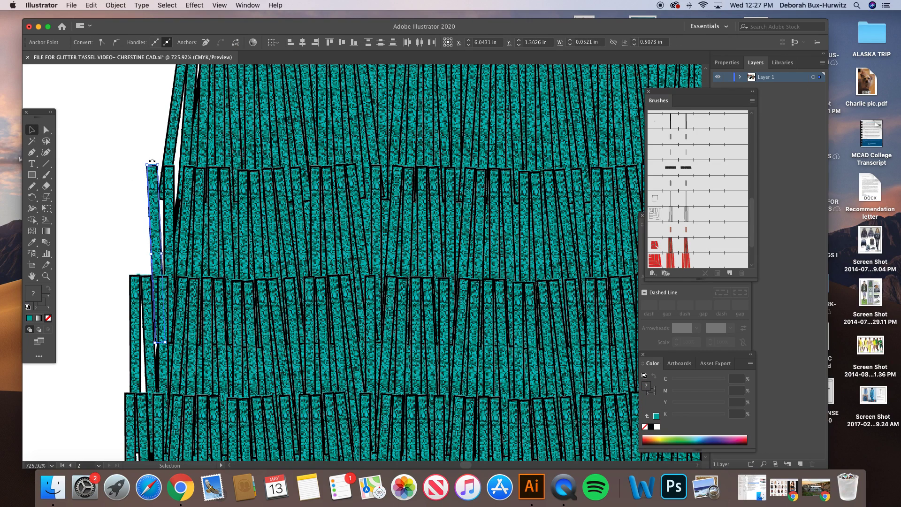
drag(152, 161, 169, 167)
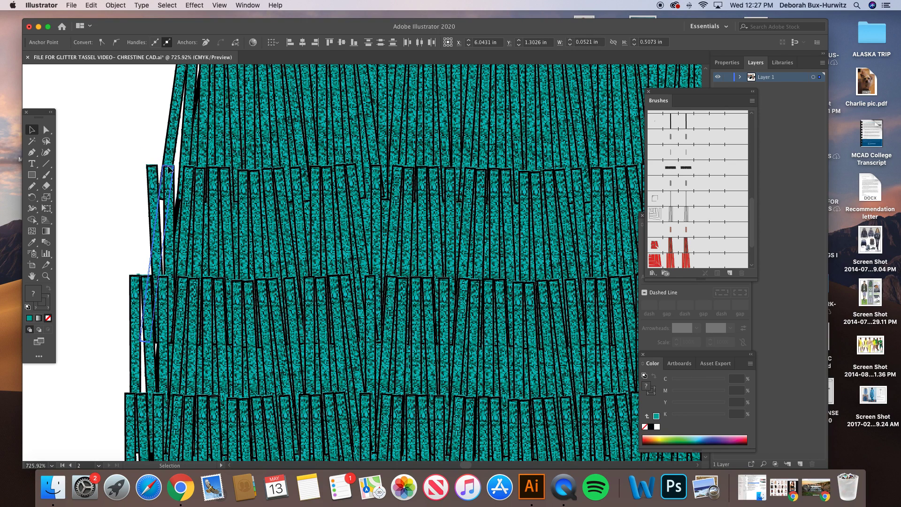
click(120, 153)
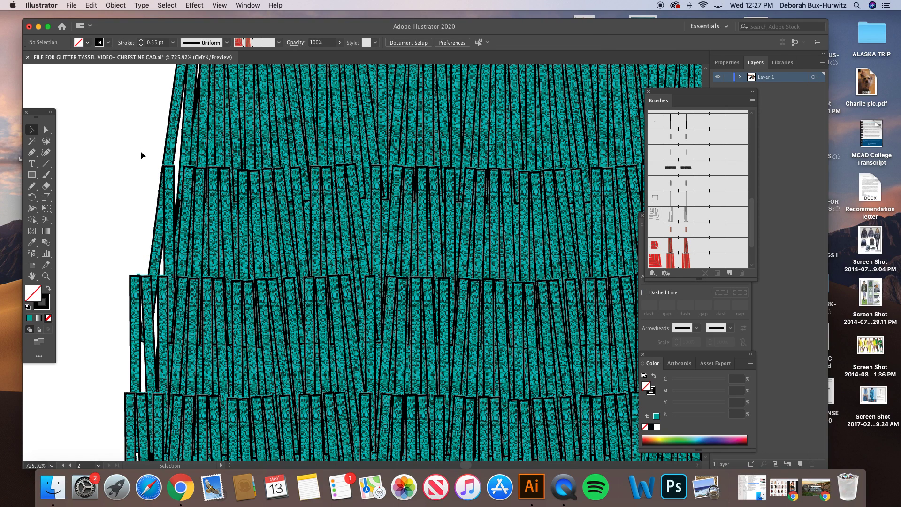
- Rotate the second row's left end tassel slightly, with its upper end meeting its neighbour and its lower end flaring outward
scroll(140, 151, up, 5)
key(a)
drag(137, 312, 137, 282)
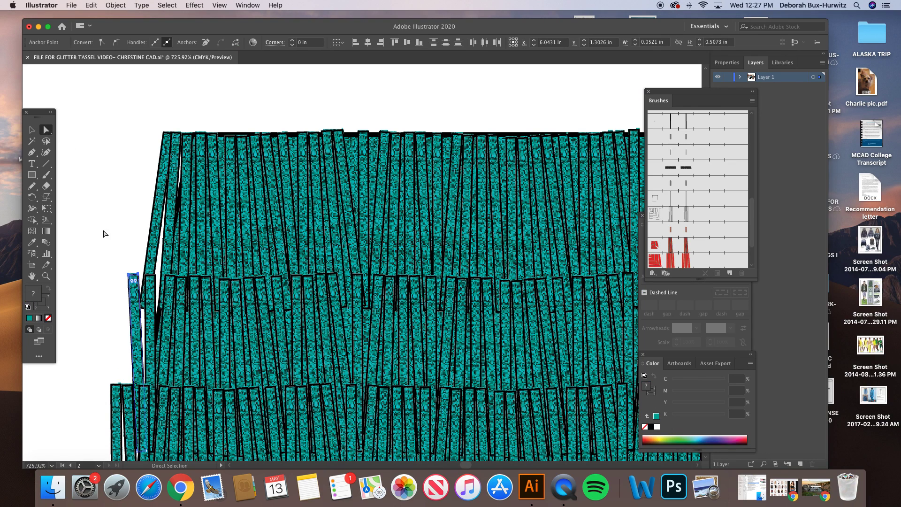
click(31, 129)
drag(135, 272, 147, 273)
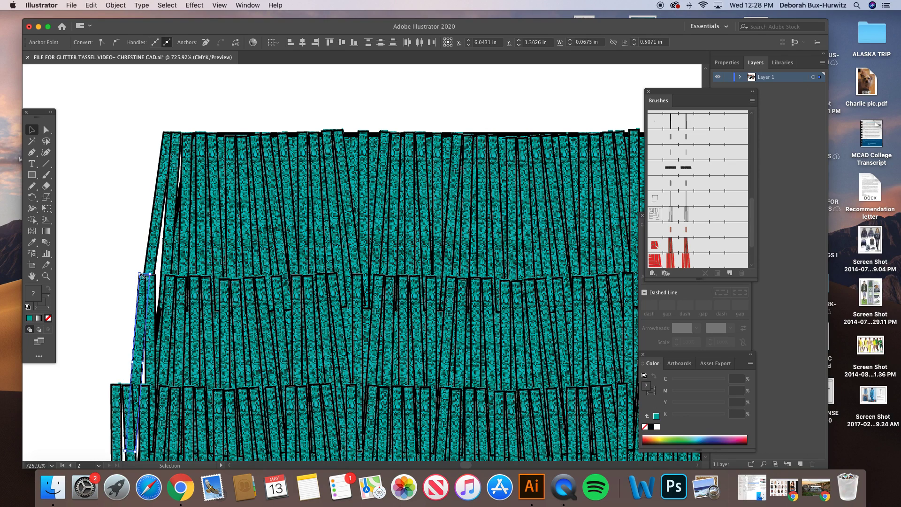
click(106, 263)
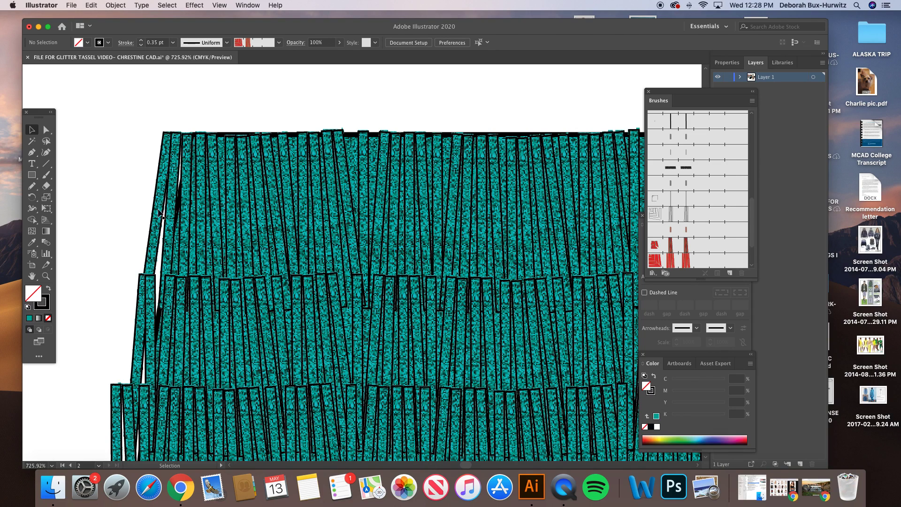
- Delete the outermost tassel at the left end of the third row
scroll(153, 265, down, 6)
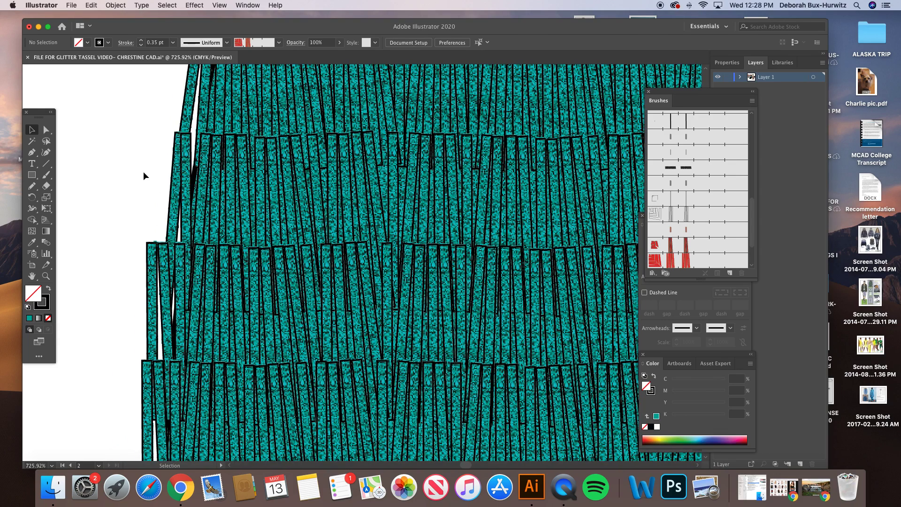
scroll(143, 175, down, 4)
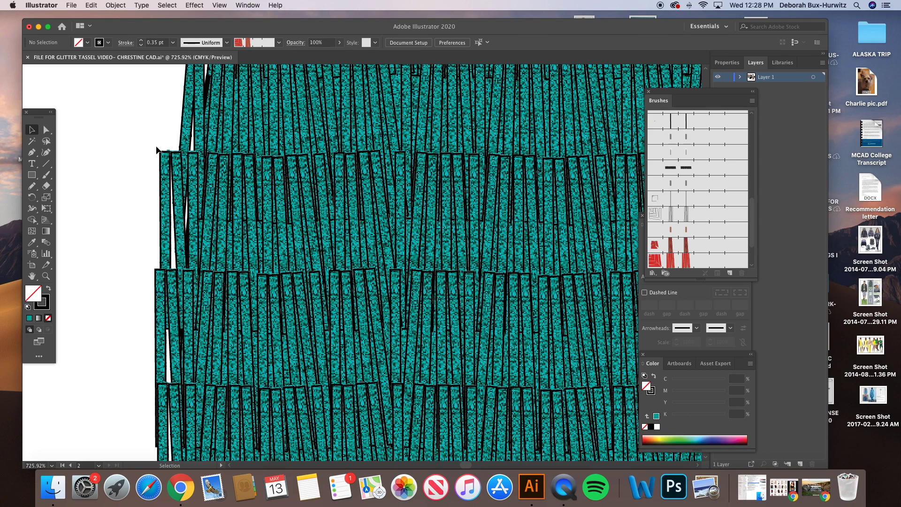
click(46, 130)
drag(162, 153, 170, 152)
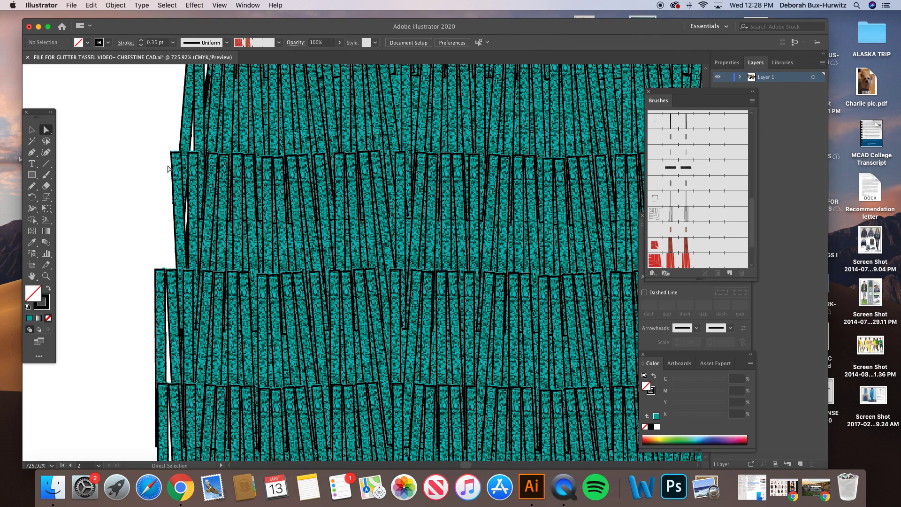
- Rotate the remaining left end tassel of the third row slightly so it follows the skirt's slanted side
drag(165, 146, 174, 160)
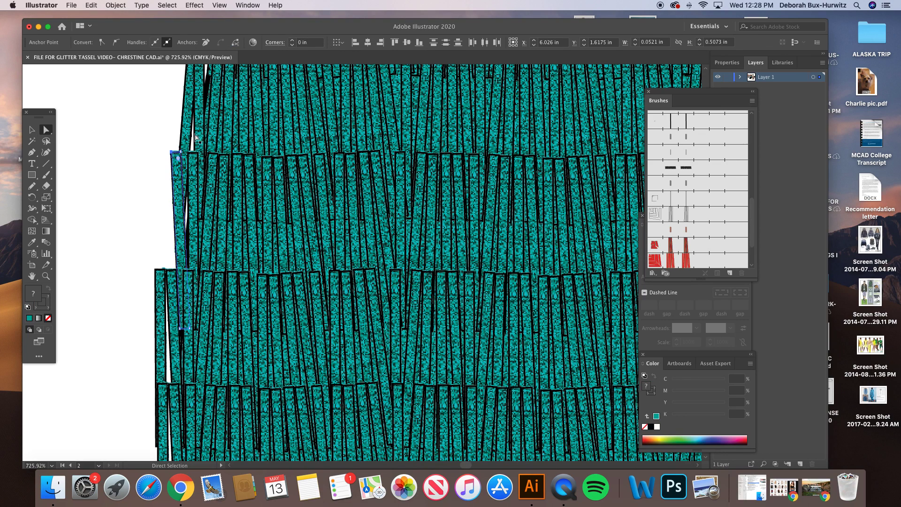
scroll(174, 162, up, 3)
scroll(174, 162, right, 1)
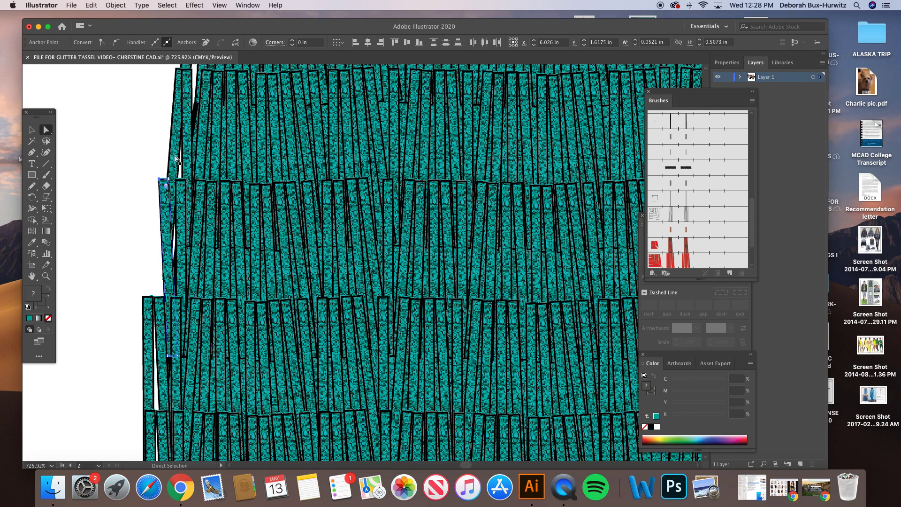
scroll(174, 162, up, 3)
scroll(173, 162, right, 1)
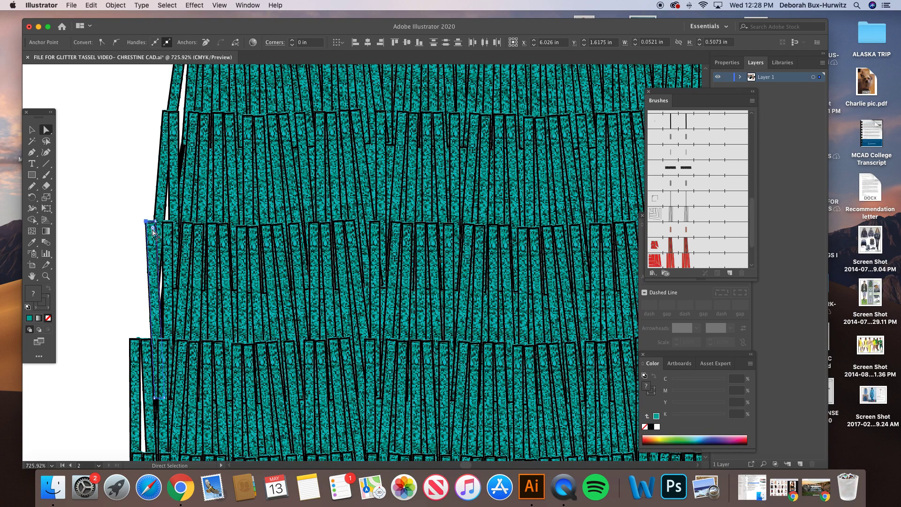
click(32, 130)
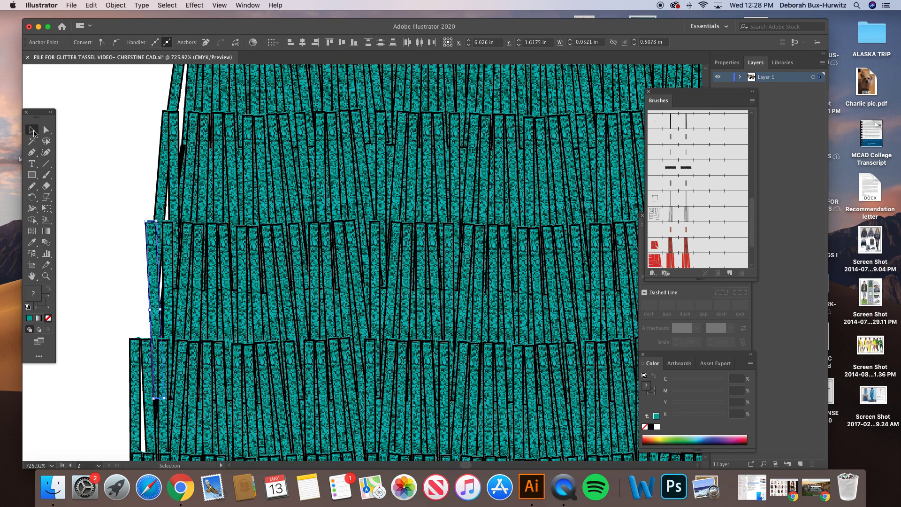
drag(150, 217, 164, 225)
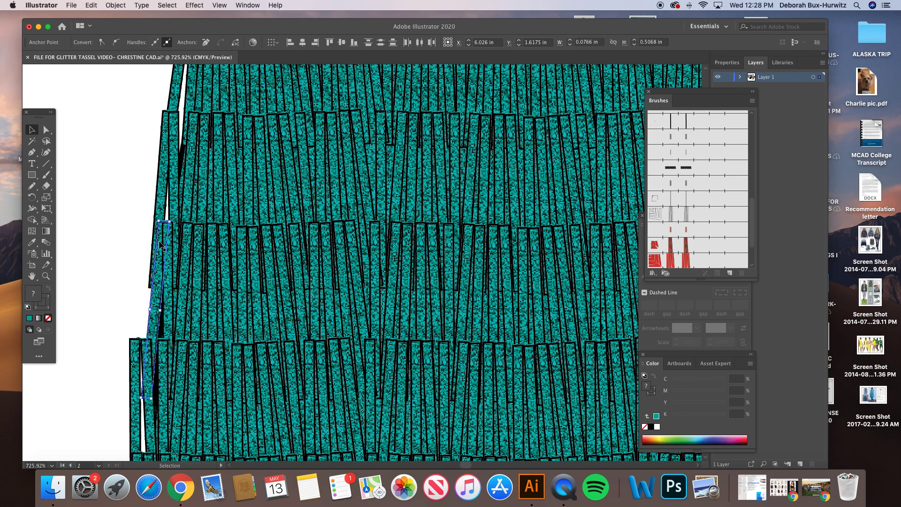
click(129, 207)
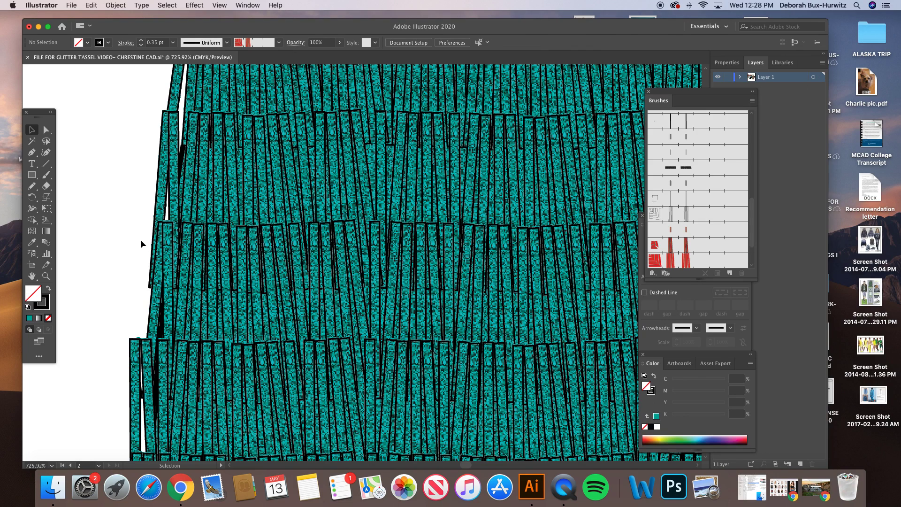
- Rotate the leftmost tassel of the fourth row so its upper end overlaps its neighbour and its lower end slants outward
key(super+minus)
key(super+minus)
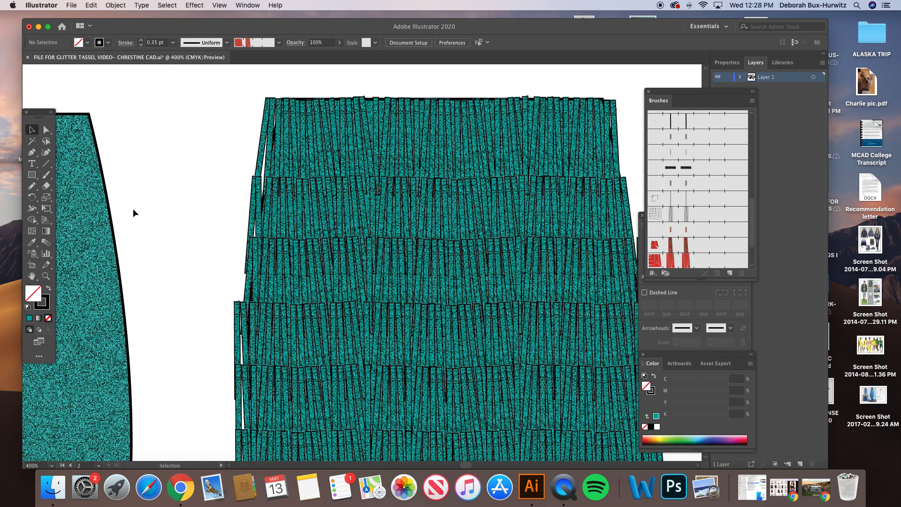
scroll(288, 239, right, 5)
scroll(289, 239, down, 1)
scroll(152, 189, left, 3)
scroll(151, 189, down, 2)
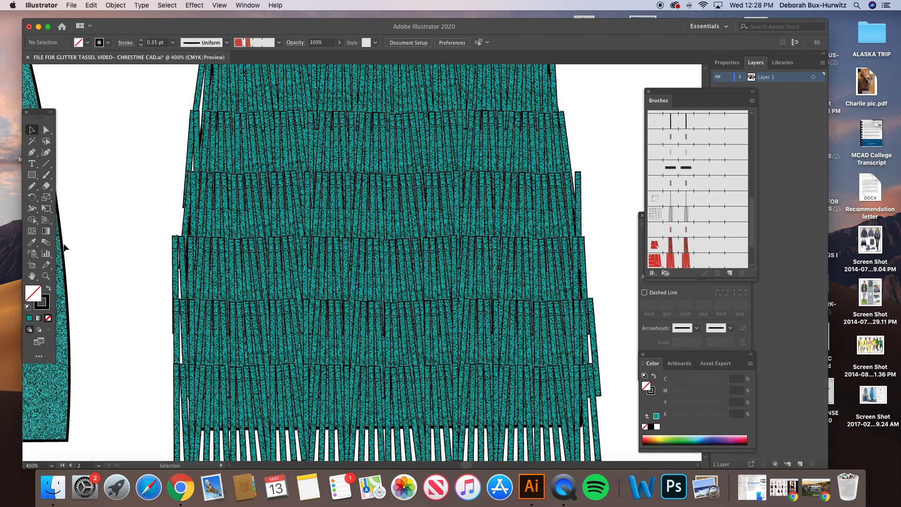
click(46, 276)
drag(136, 225, 275, 325)
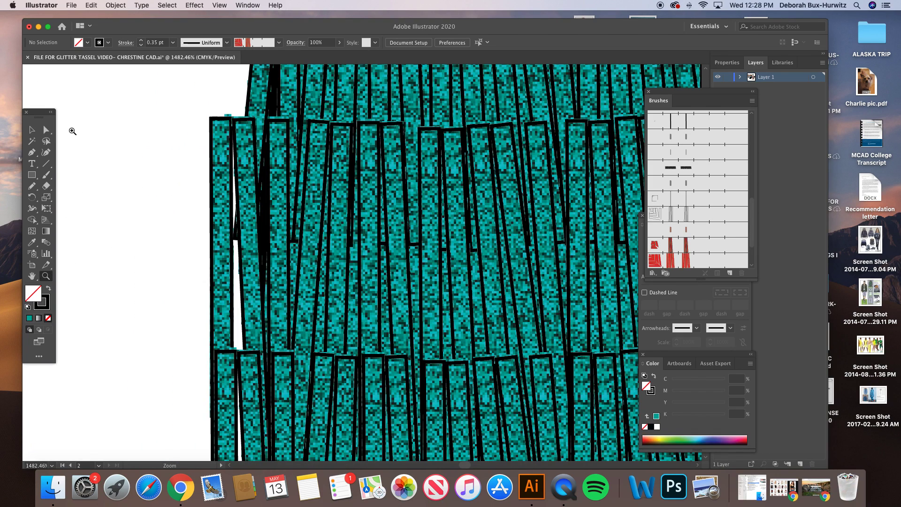
click(46, 129)
drag(205, 108, 241, 124)
click(32, 129)
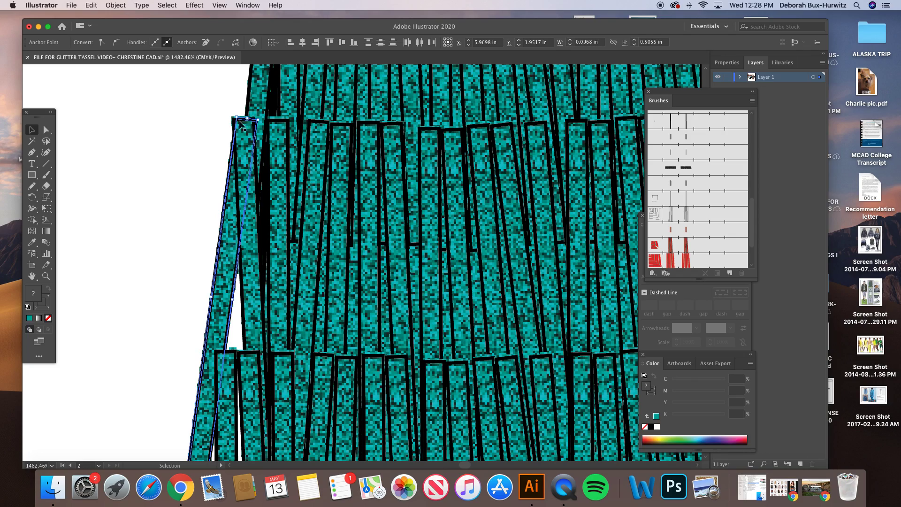
click(193, 148)
- Review the adjusted tassel edges, and examine the finished example skirt with its waistband, instructions and separate waistband pieces
key(super+minus)
key(super+minus)
key(super+minus)
key(super+minus)
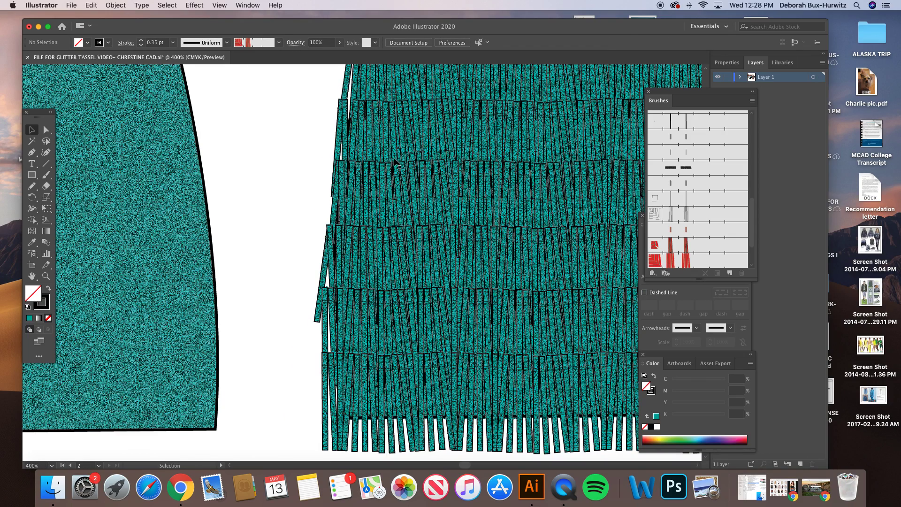
scroll(190, 168, right, 5)
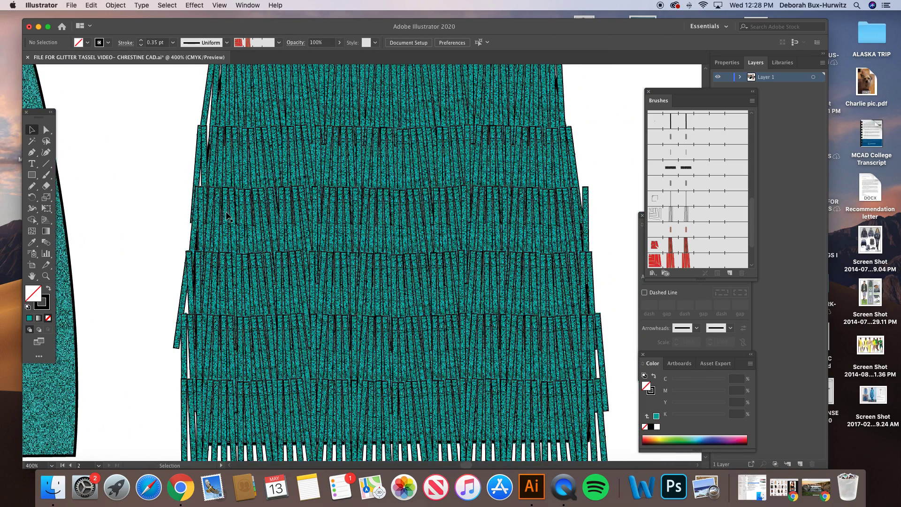
scroll(228, 217, up, 3)
scroll(229, 217, right, 1)
scroll(334, 203, down, 3)
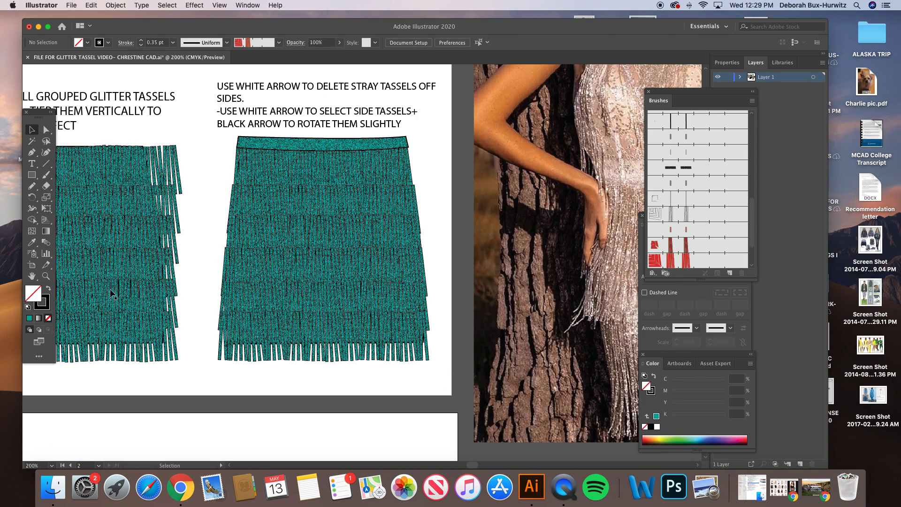
click(45, 276)
drag(202, 142, 519, 374)
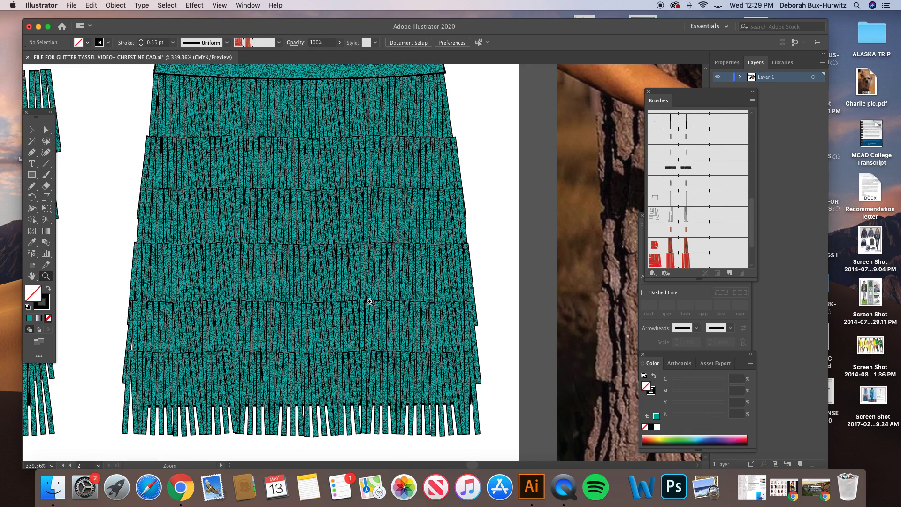
click(48, 127)
scroll(309, 272, up, 10)
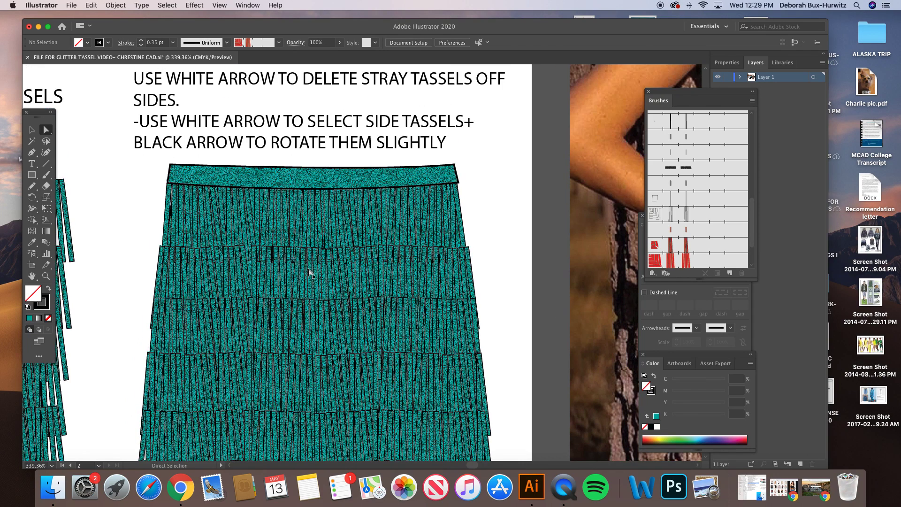
key(v)
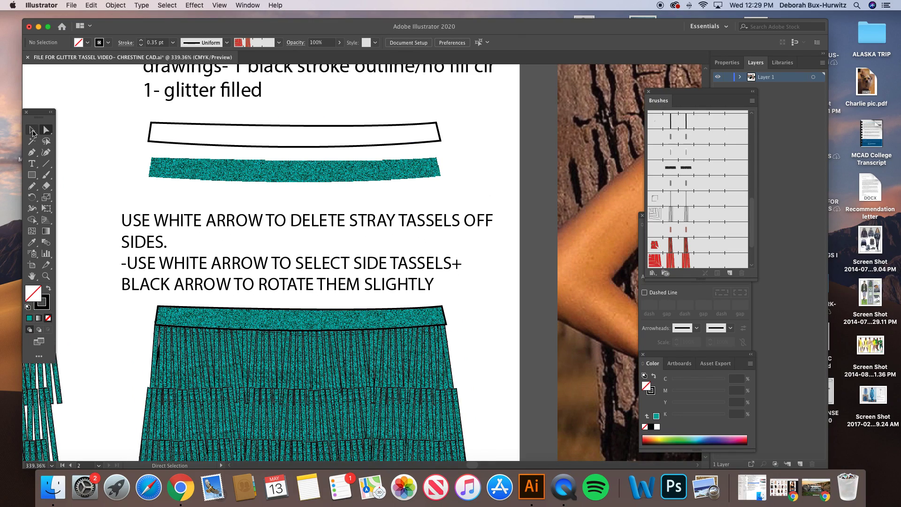
- Examine the tiered tassel skirt, the finished example, and the outlined and glitter-filled waistband pieces with their instructions
scroll(129, 307, left, 6)
scroll(130, 310, left, 3)
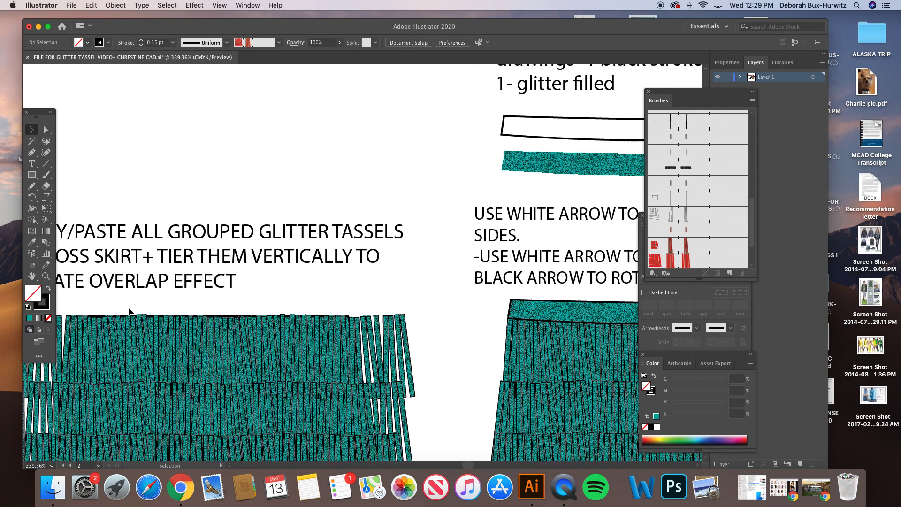
scroll(347, 341, down, 2)
scroll(348, 341, right, 1)
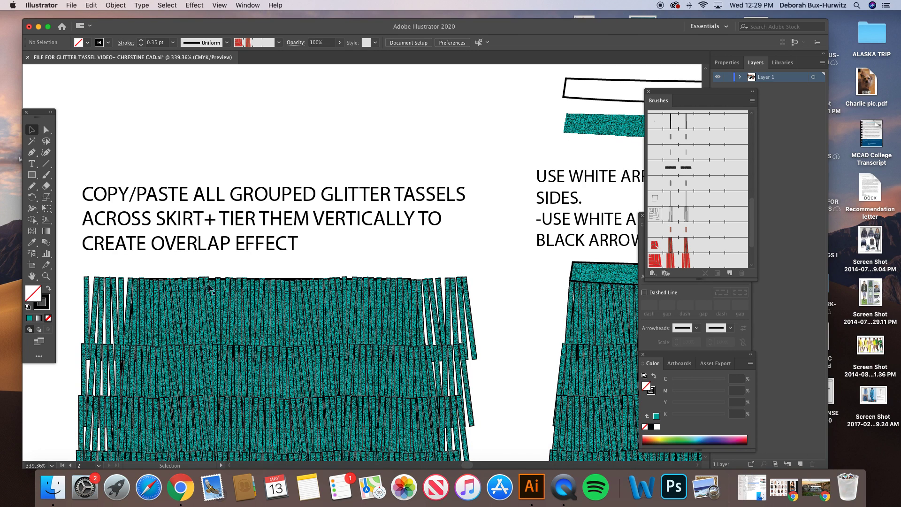
scroll(384, 284, right, 1)
scroll(384, 283, right, 10)
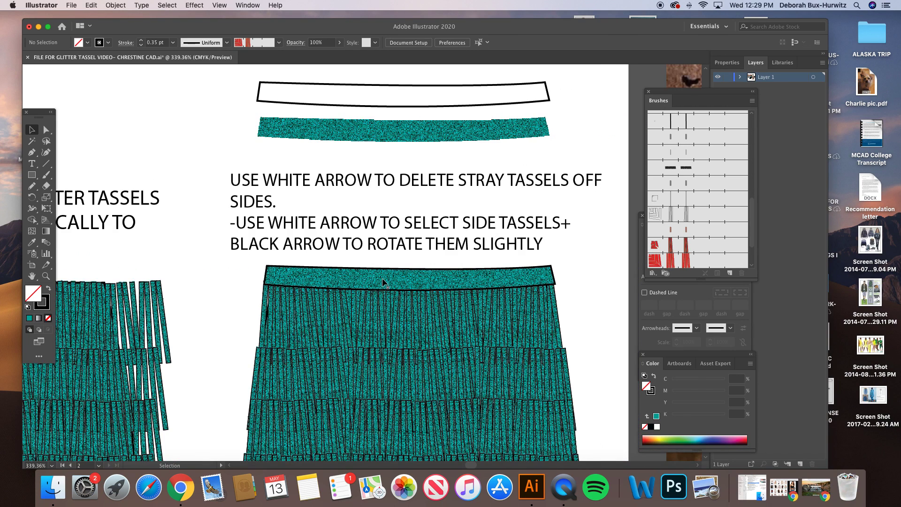
scroll(384, 284, up, 1)
scroll(279, 196, up, 1)
click(190, 119)
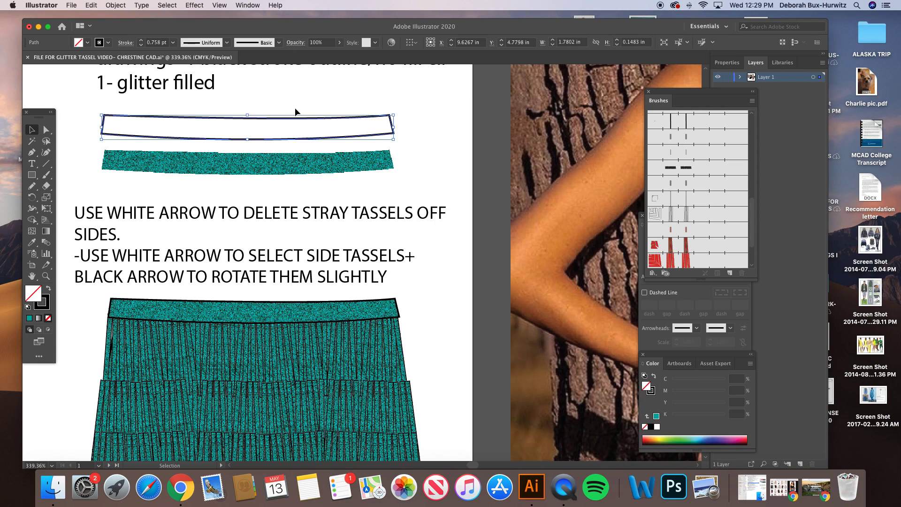
scroll(296, 111, up, 3)
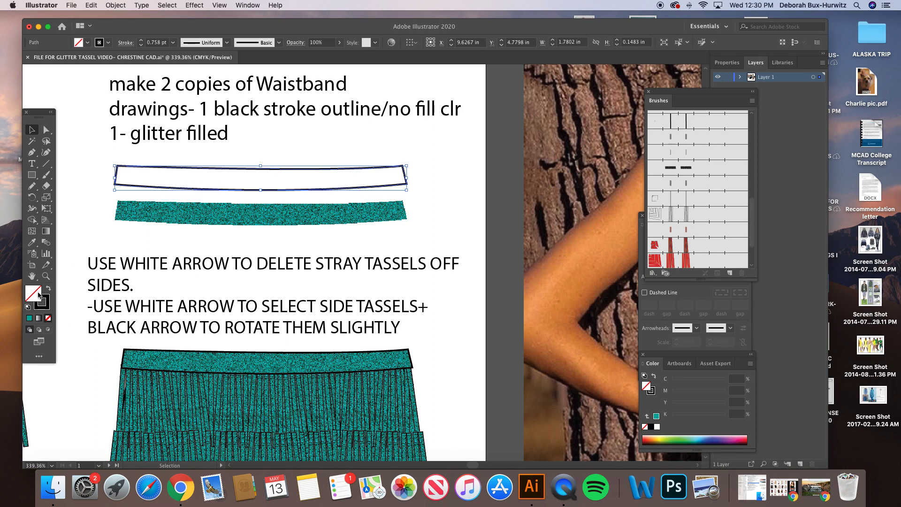
click(174, 219)
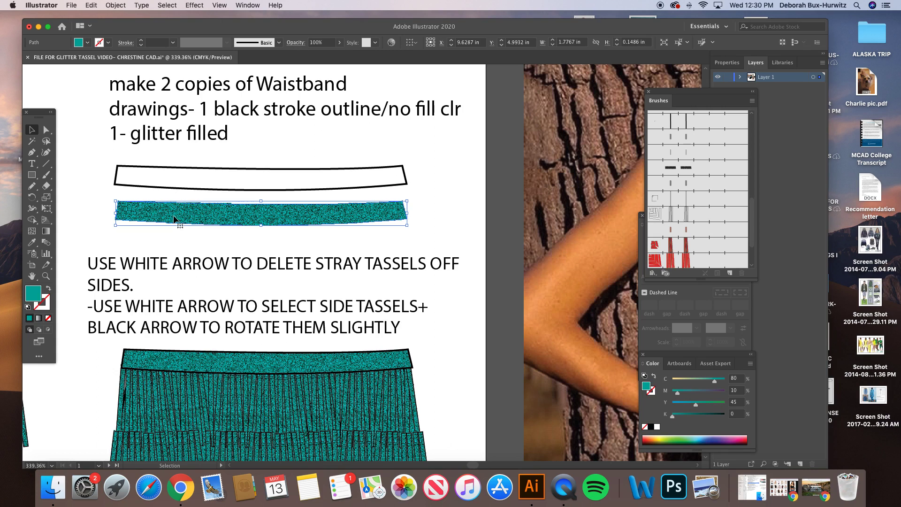
- Duplicate the outlined waistband, place the copy below the glitter waistband, and give it a teal fill with no stroke
click(197, 172)
key(ctrl+c)
key(ctrl+v)
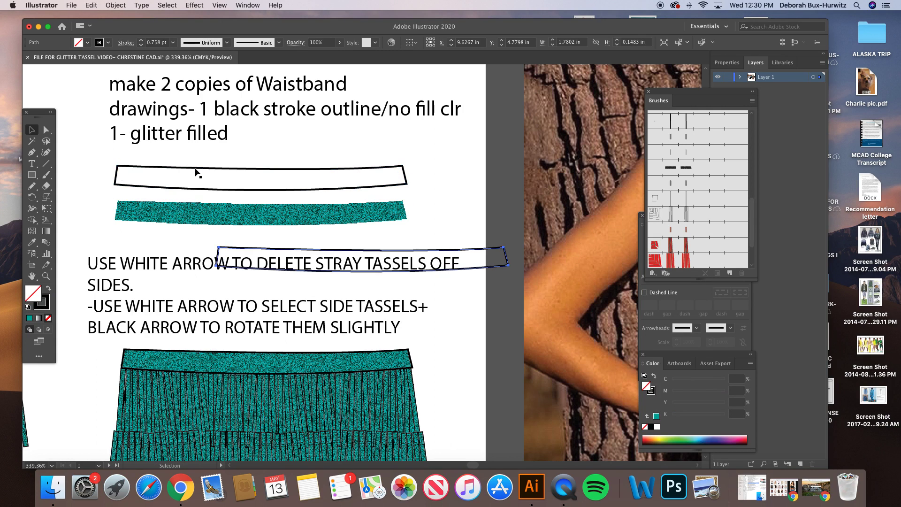
drag(291, 253, 187, 235)
- Apply the Film Grain effect to the teal waistband copy
click(202, 6)
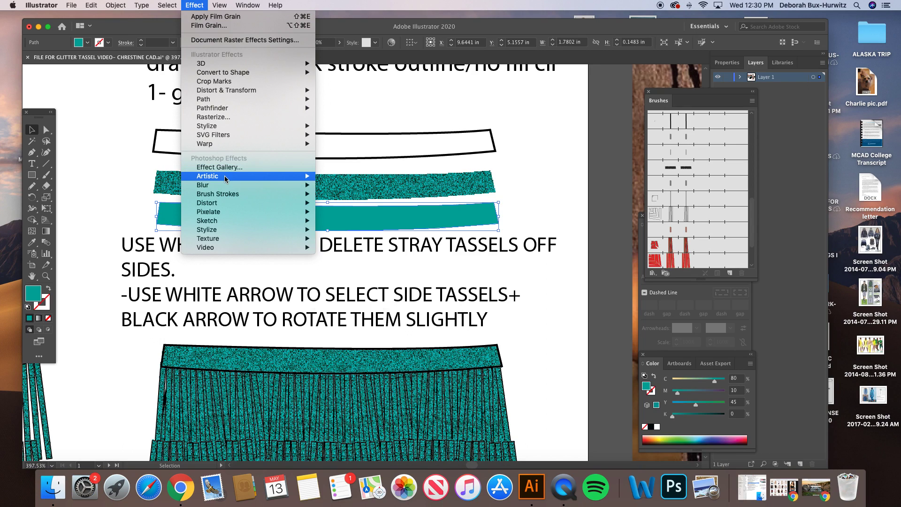
mouse_move(294, 182)
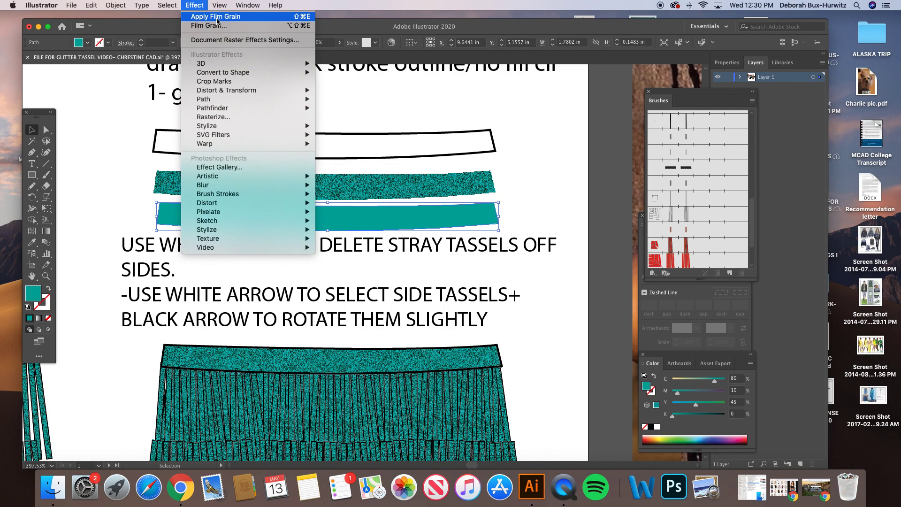
click(217, 18)
click(141, 211)
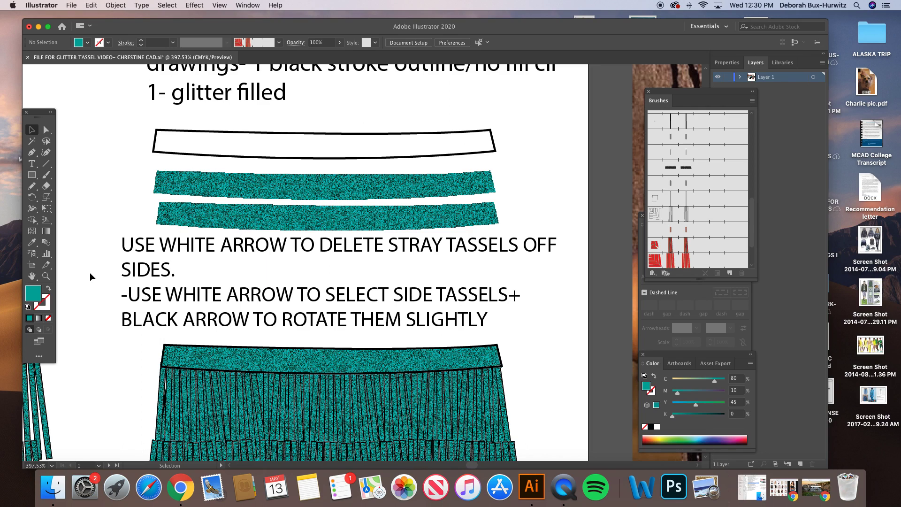
- Move the new glitter waistband onto the black outlined waistband so that their edges line up
click(252, 204)
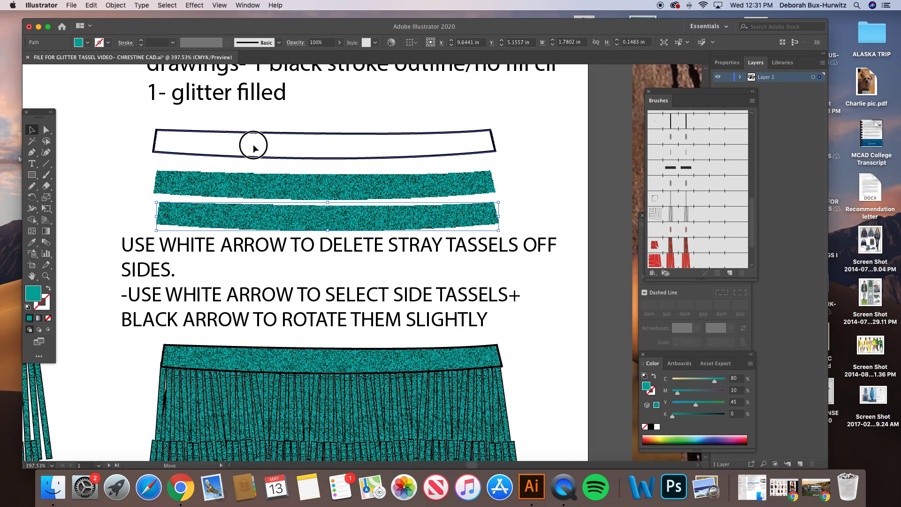
drag(254, 146, 253, 145)
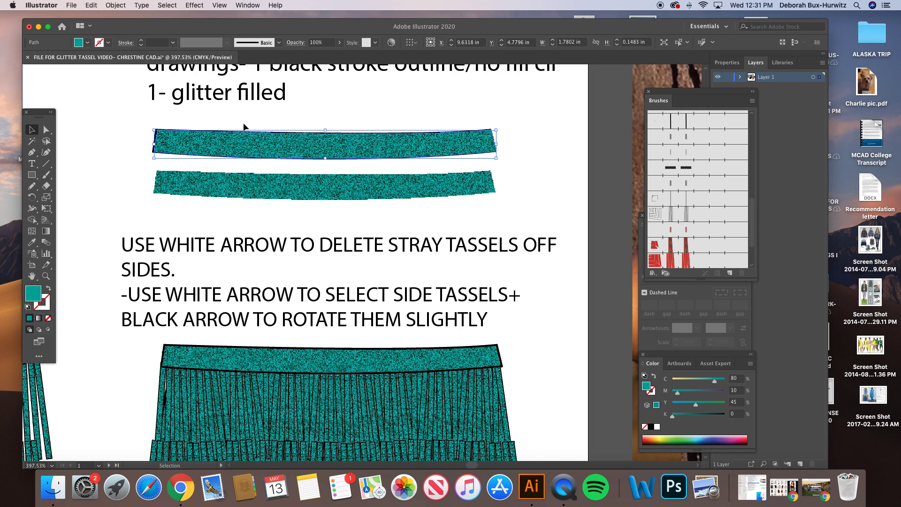
click(244, 127)
click(251, 153)
click(140, 135)
click(222, 147)
click(311, 104)
- Send the glitter waistband to the back, behind the black outline
click(46, 276)
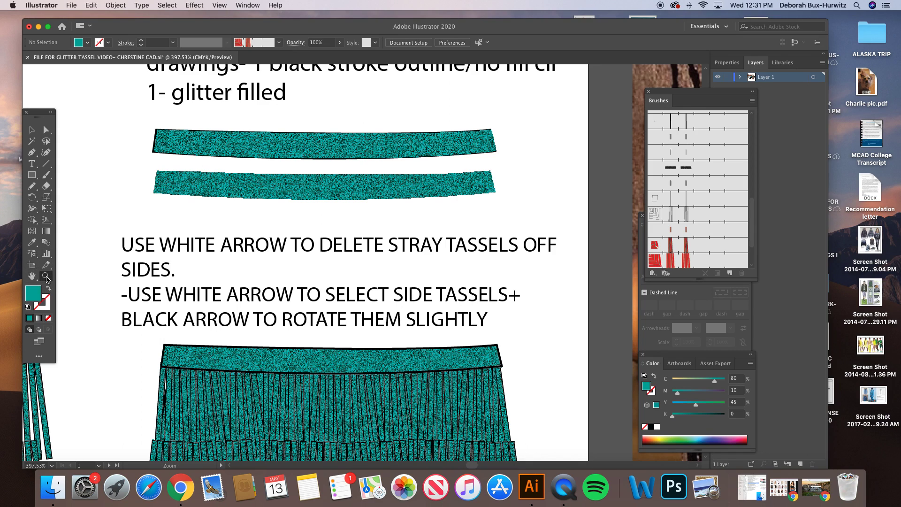
drag(134, 112, 516, 298)
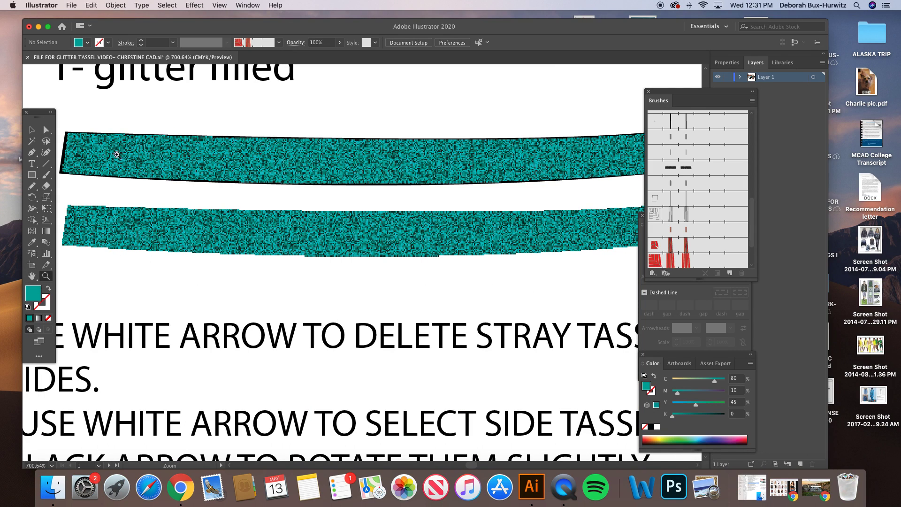
click(47, 130)
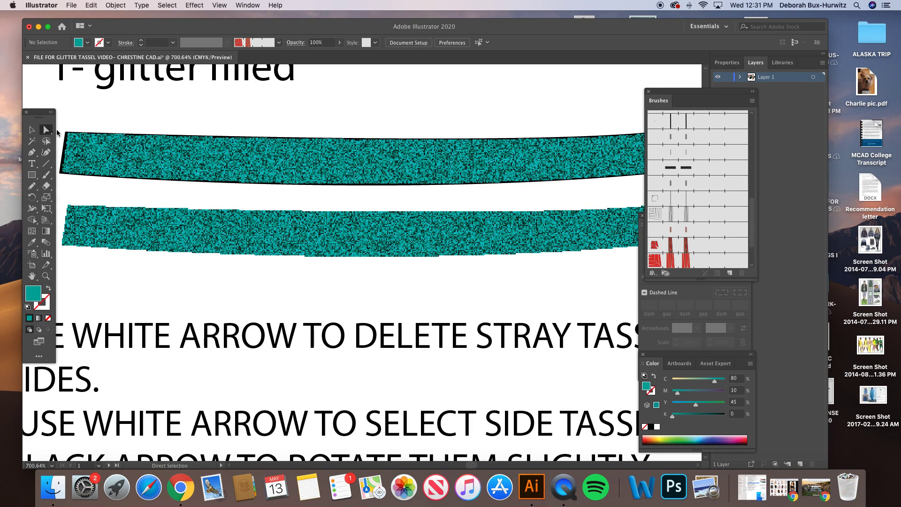
click(148, 160)
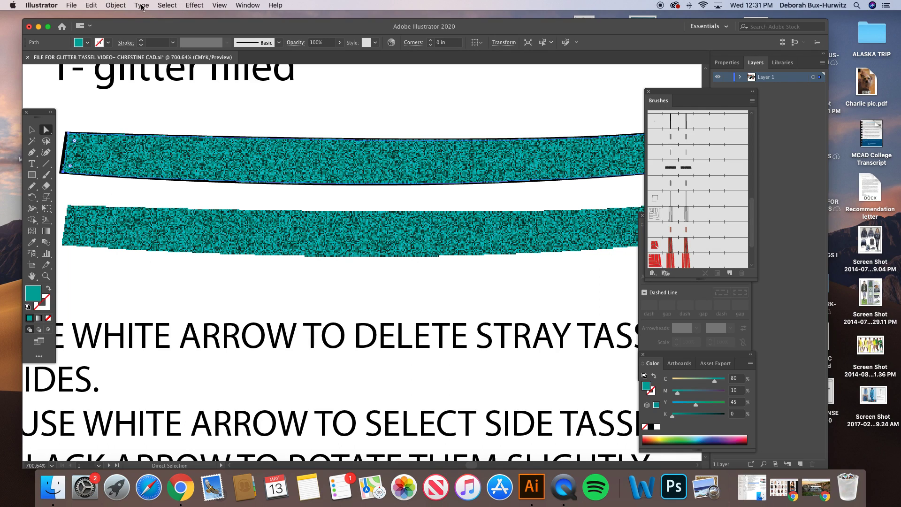
click(116, 5)
mouse_move(125, 25)
click(244, 53)
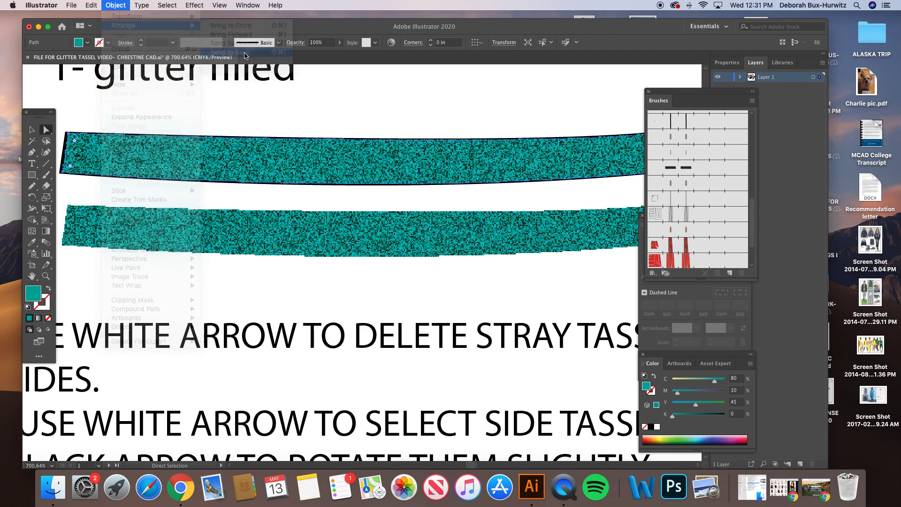
click(252, 128)
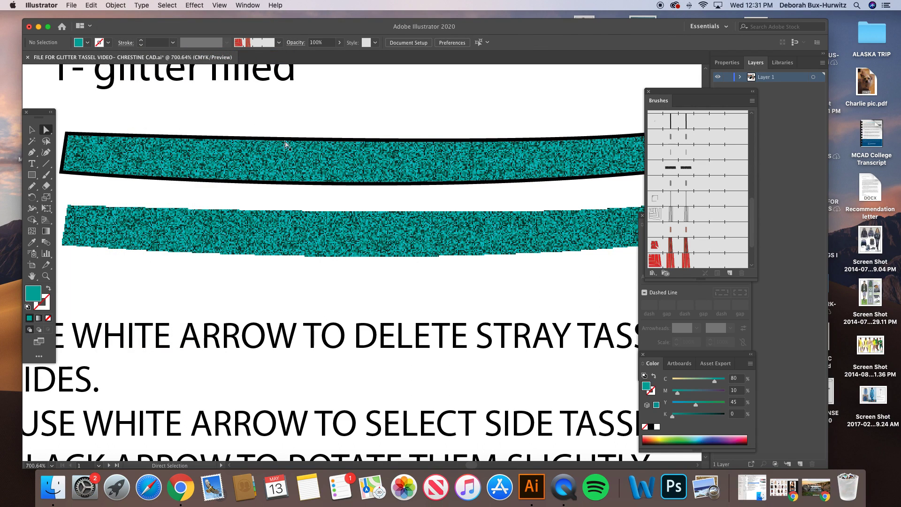
- Select the glitter waistband together with its black outline
key(super+minus)
key(super+minus)
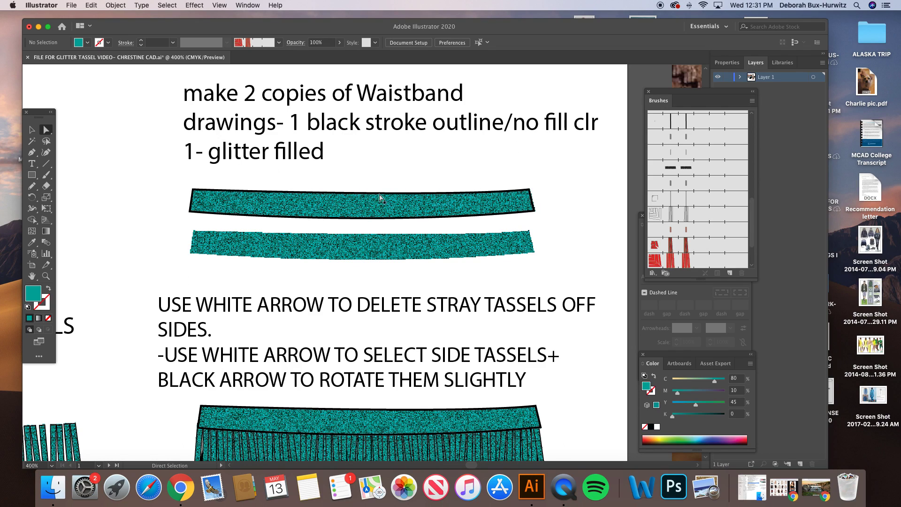
click(433, 209)
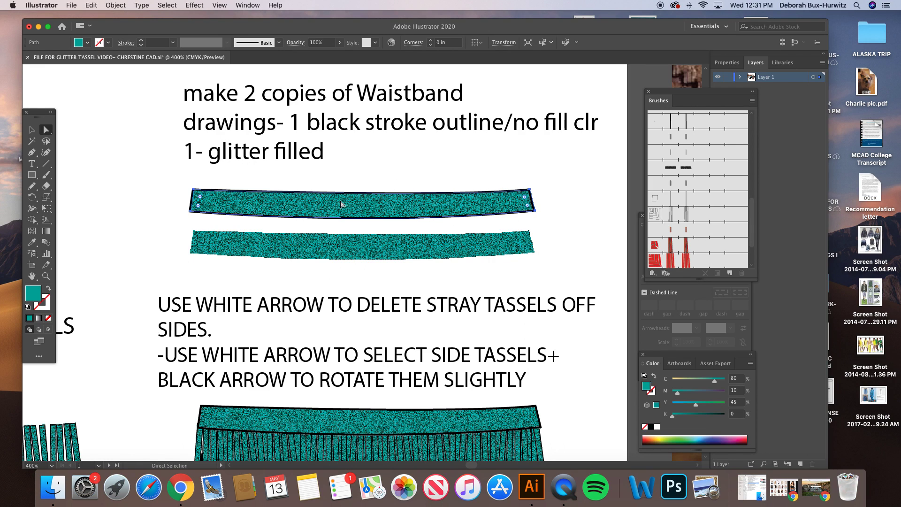
scroll(341, 204, down, 5)
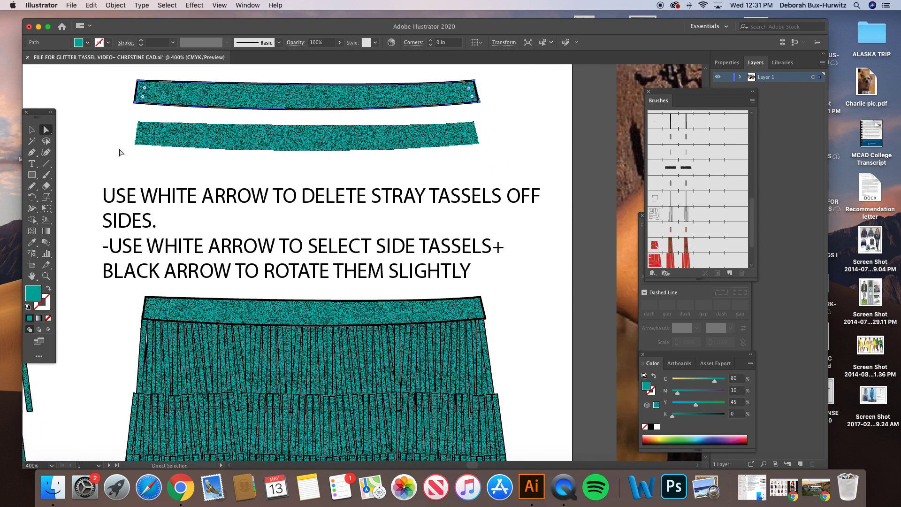
click(31, 129)
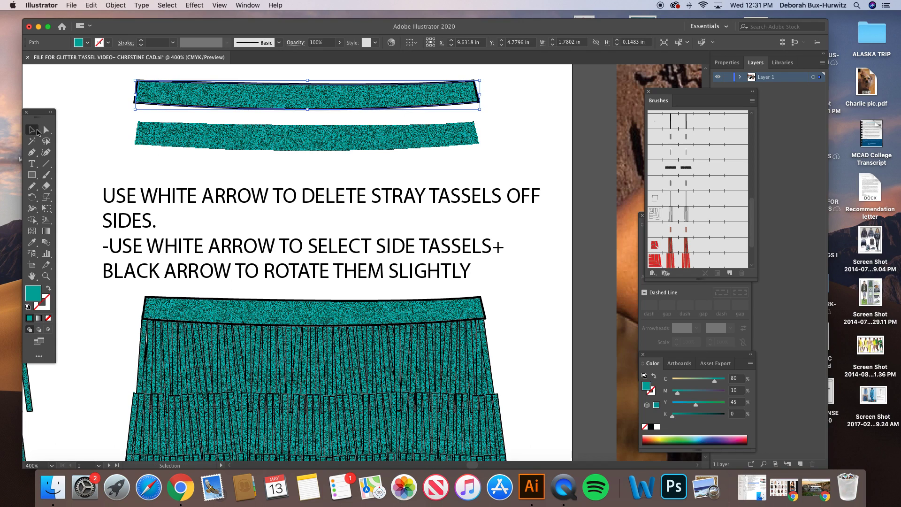
click(187, 100)
click(114, 5)
click(120, 7)
key(a)
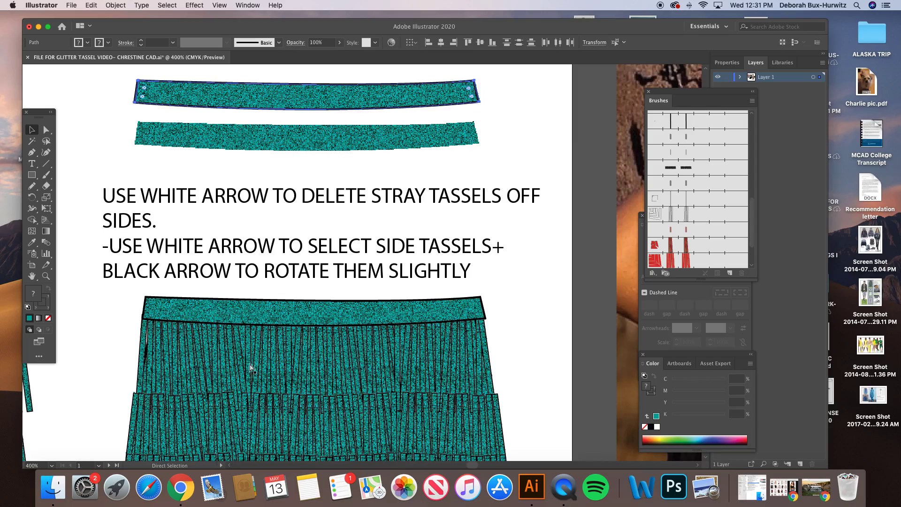